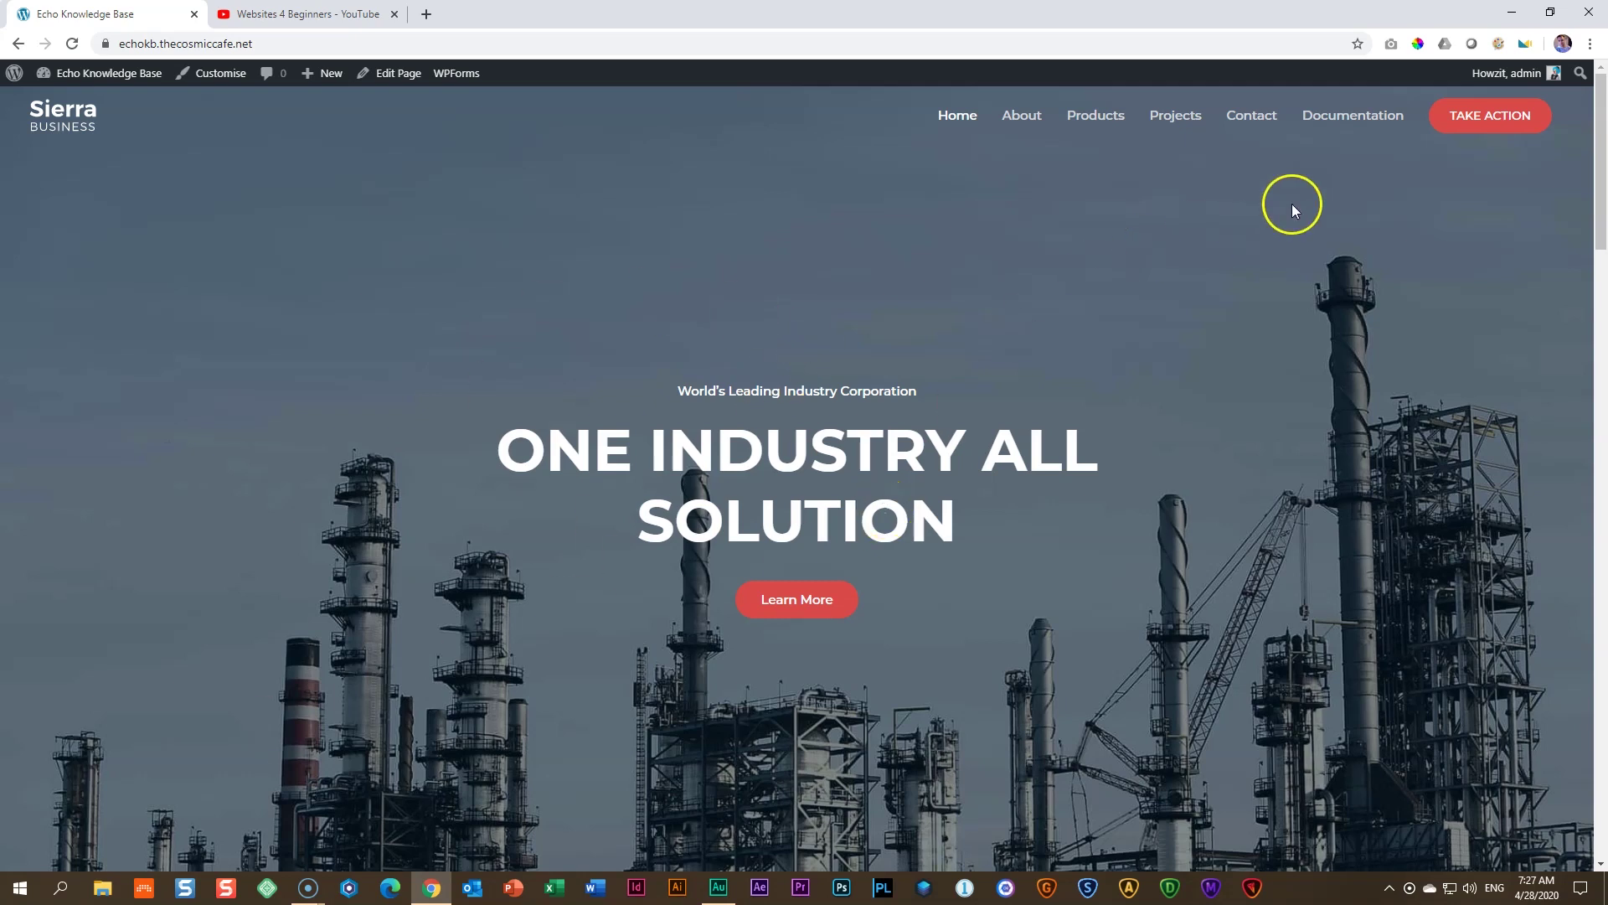
Load the site's Documentation page, then switch to the Websites 4 Beginners YouTube tutorial.
left_click(1357, 117)
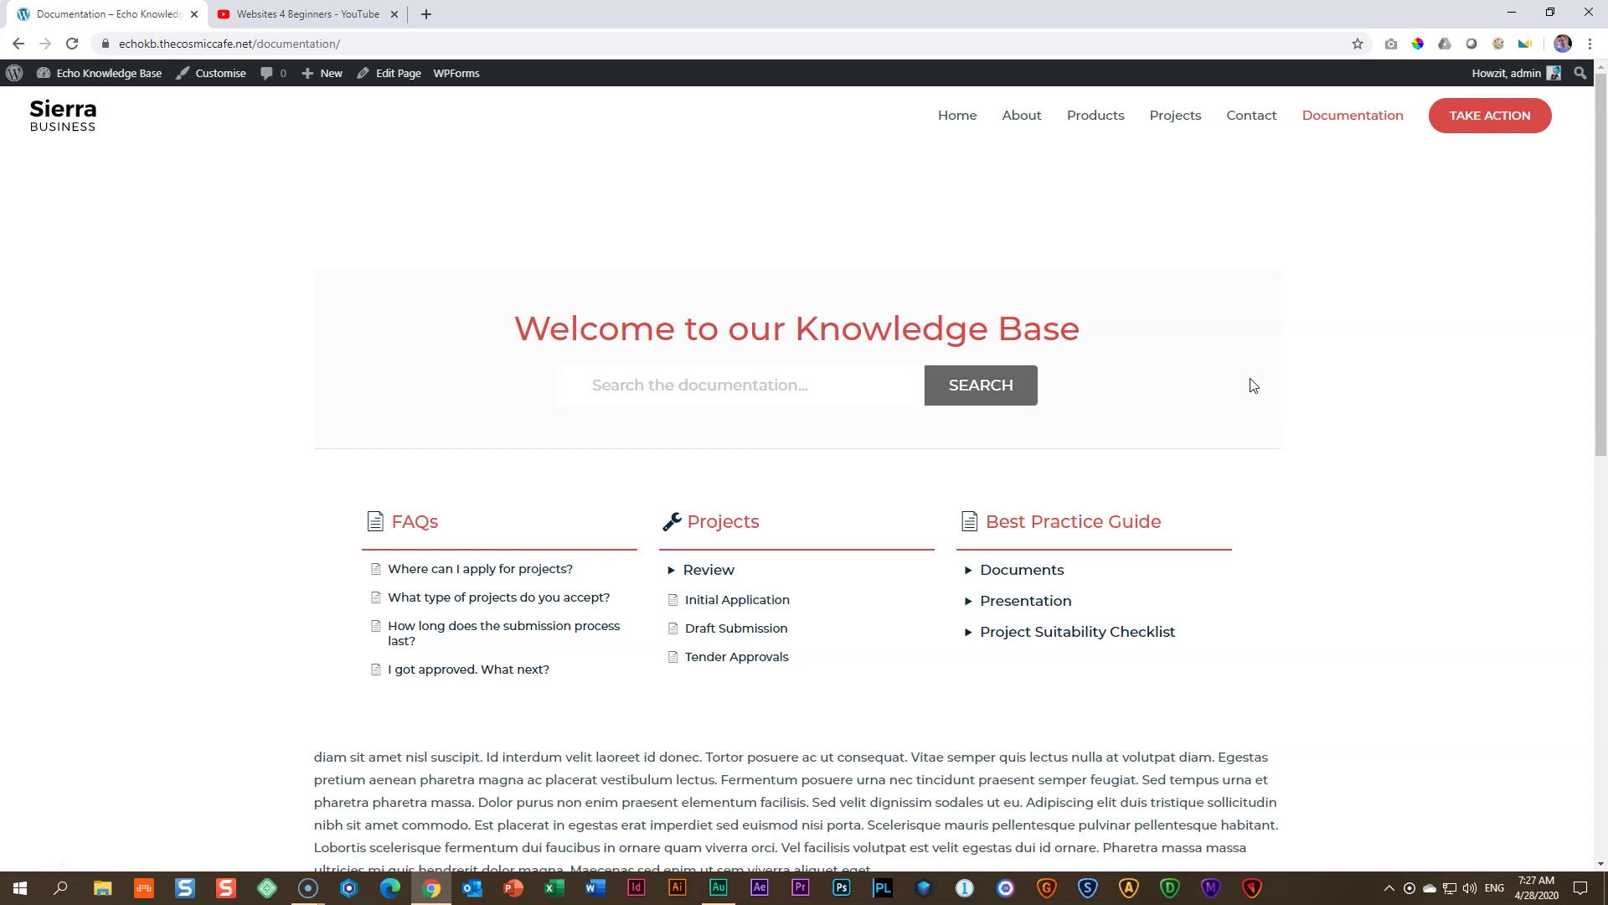
left_click(343, 15)
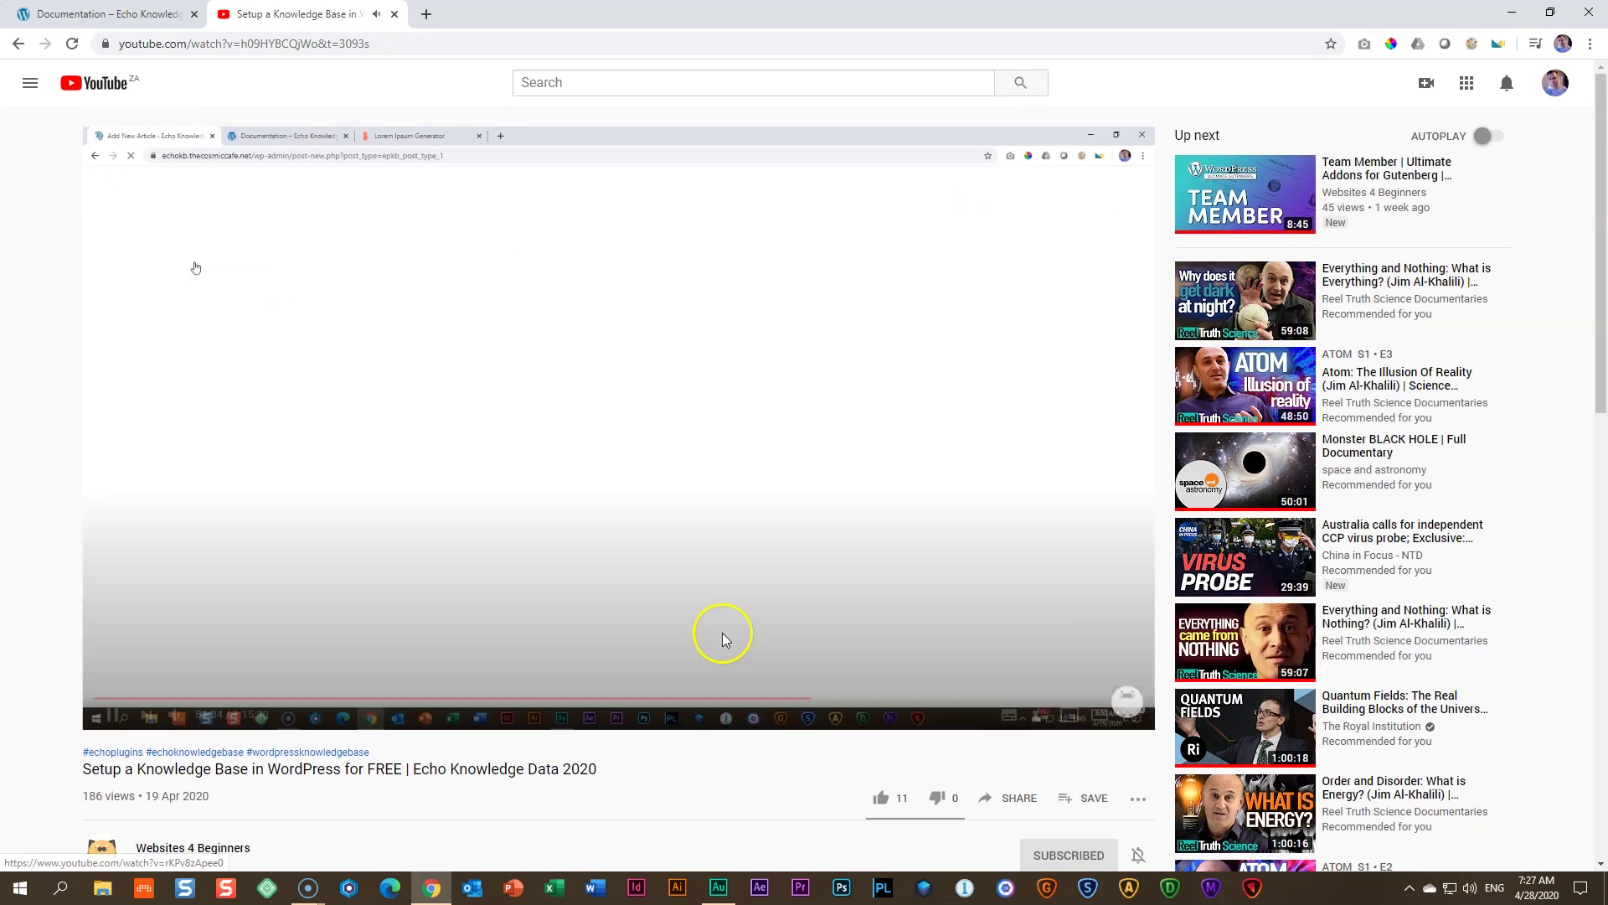
Mute the YouTube knowledge base tutorial and close its browser tab.
left_click(170, 723)
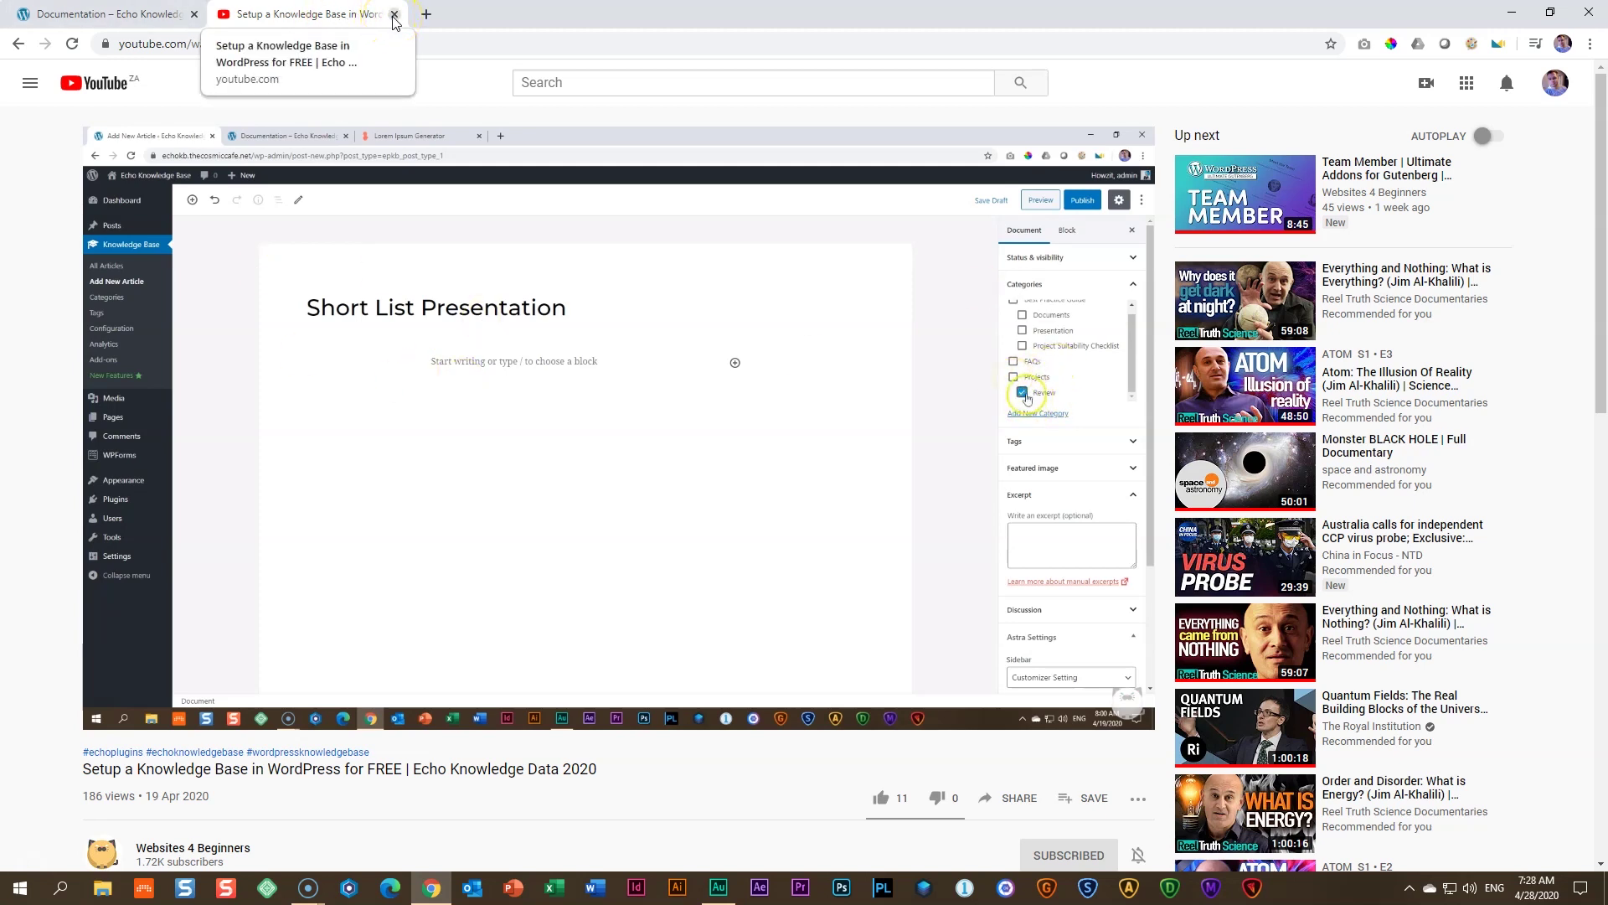
mouse_move(360, 130)
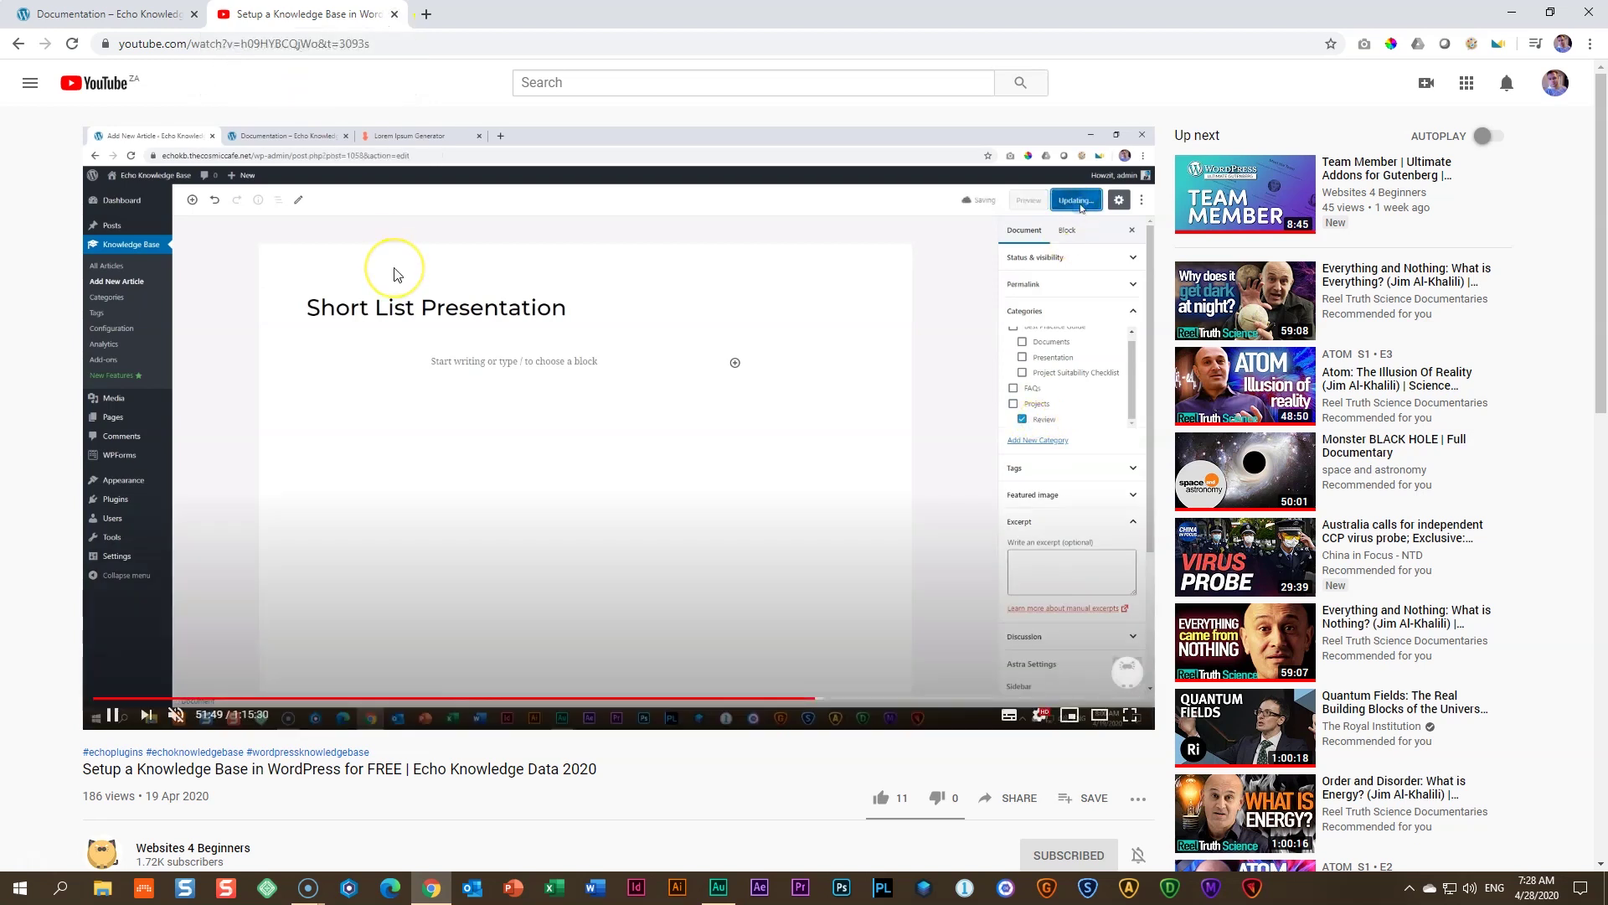
left_click(395, 14)
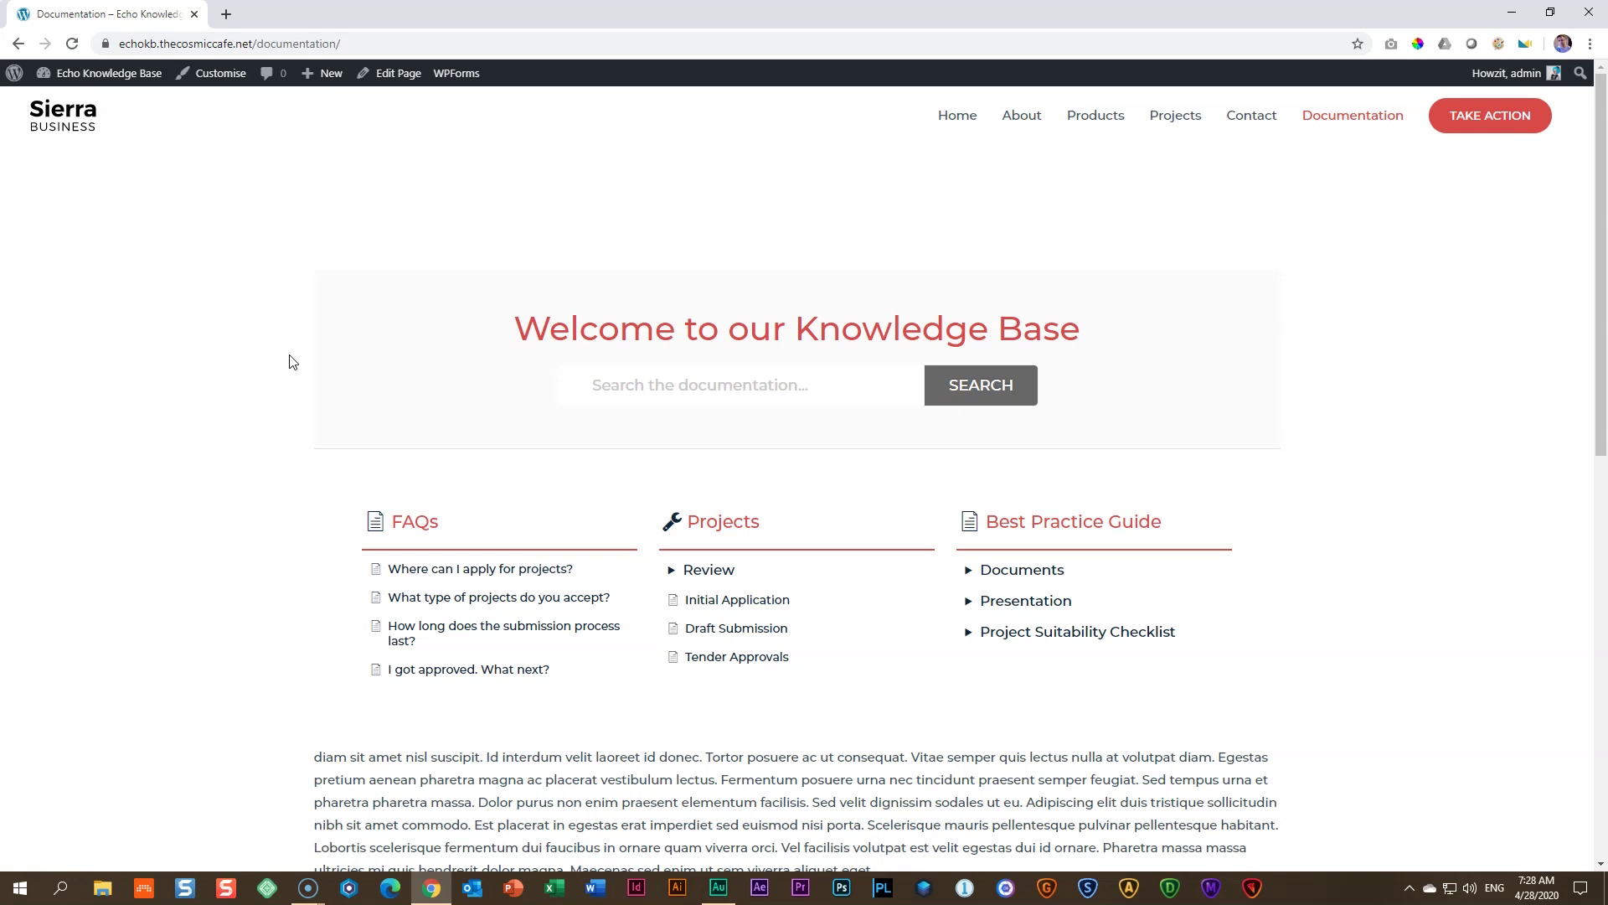
left_click(752, 612)
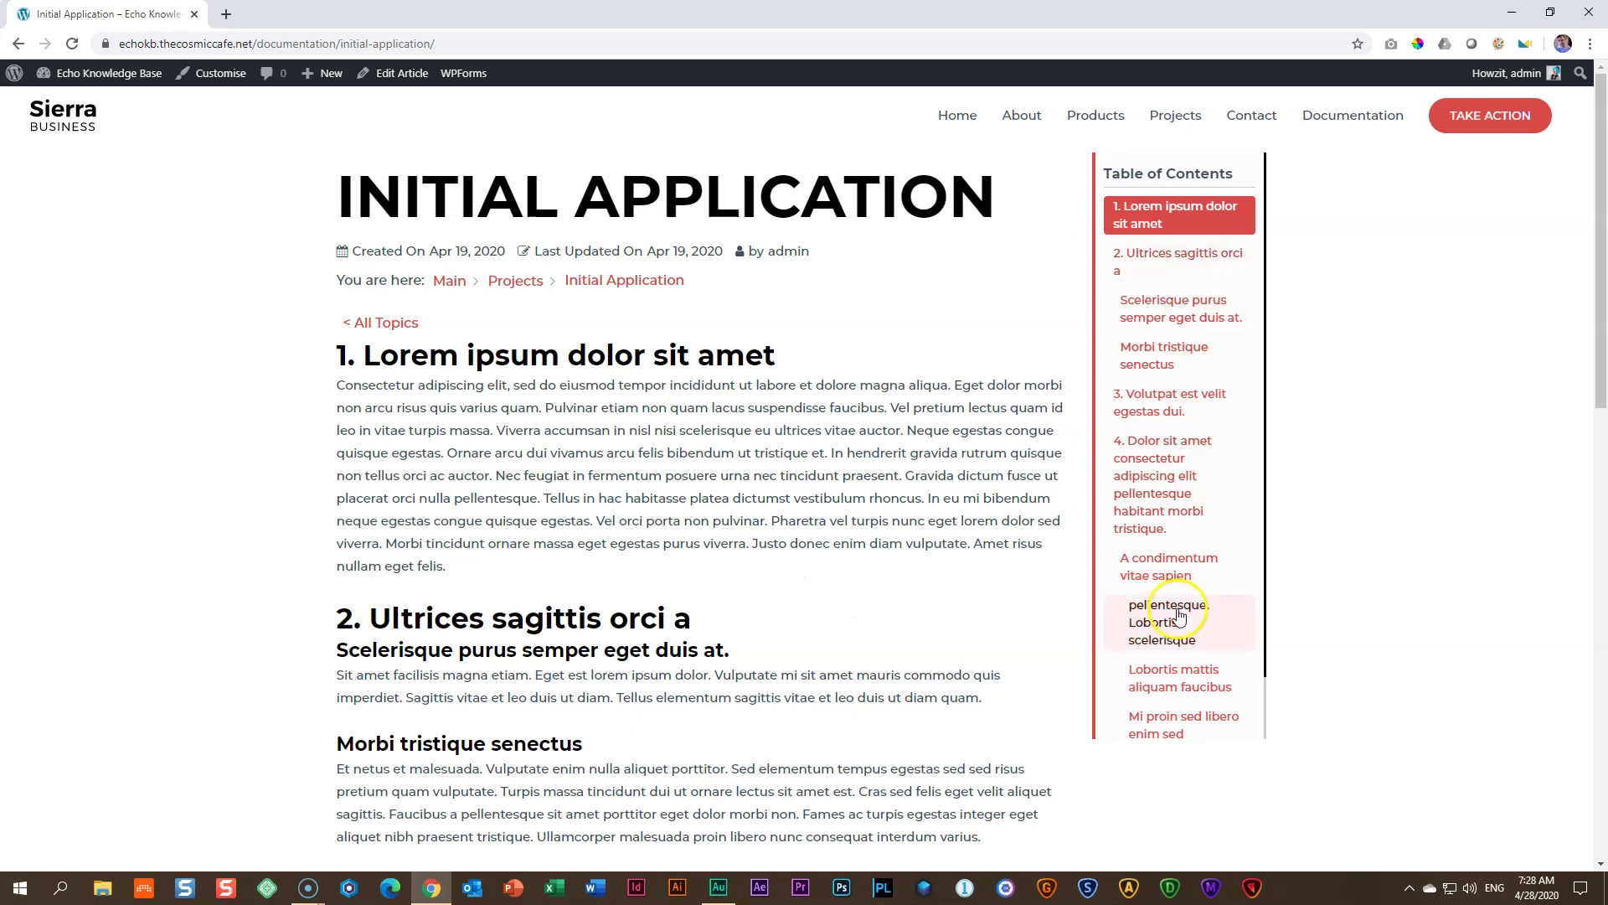
scroll(702, 468, "down", 10)
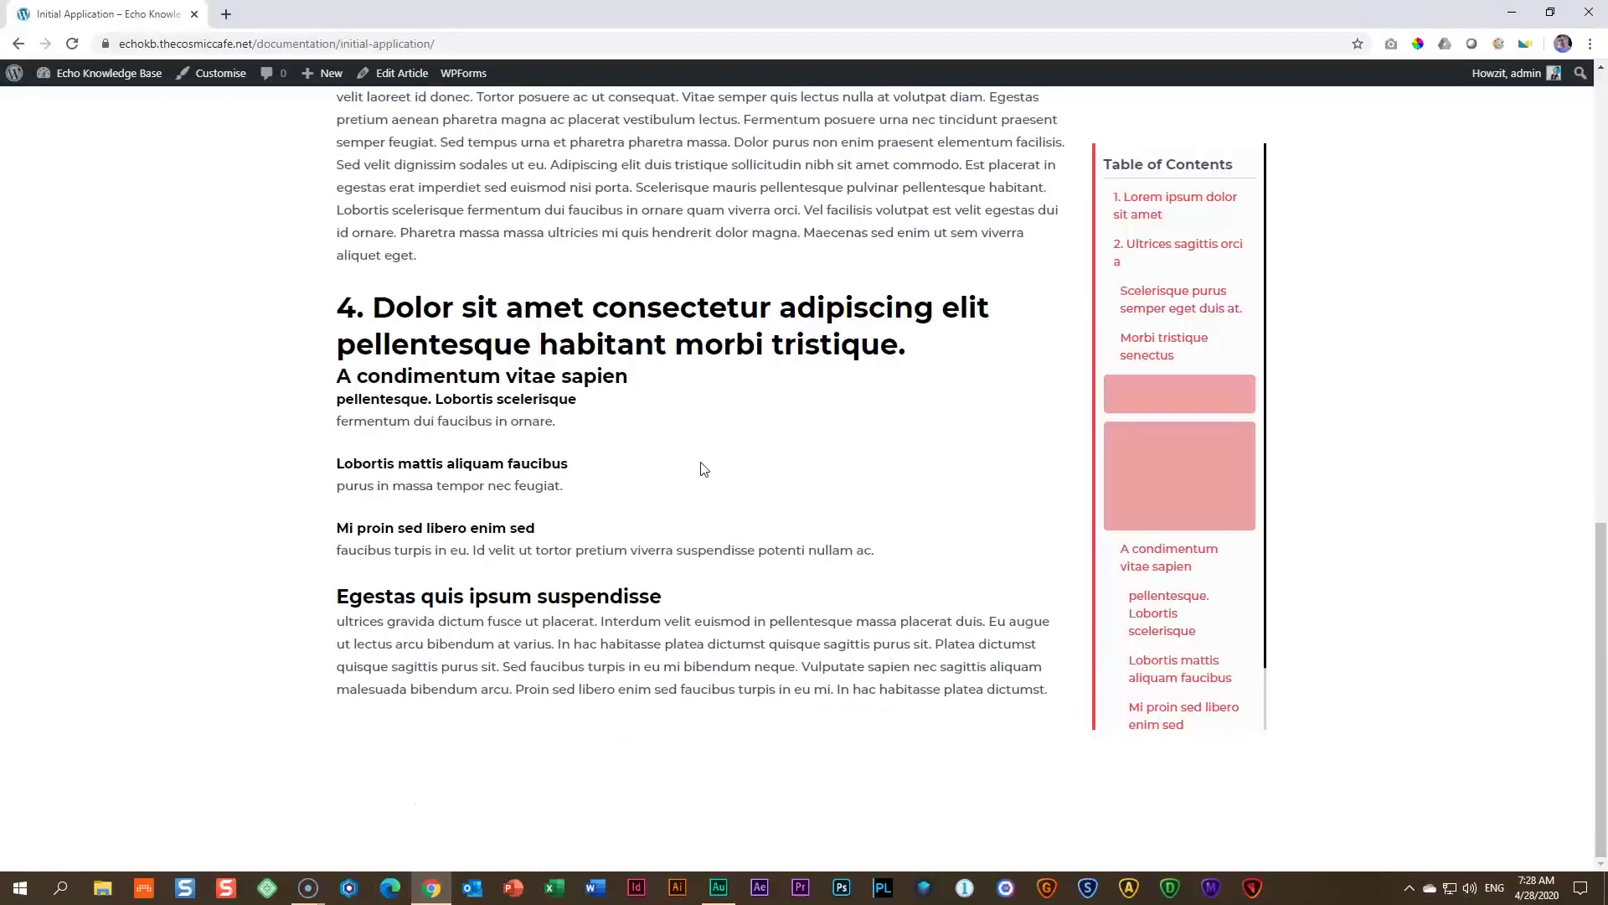
scroll(702, 468, "up", 10)
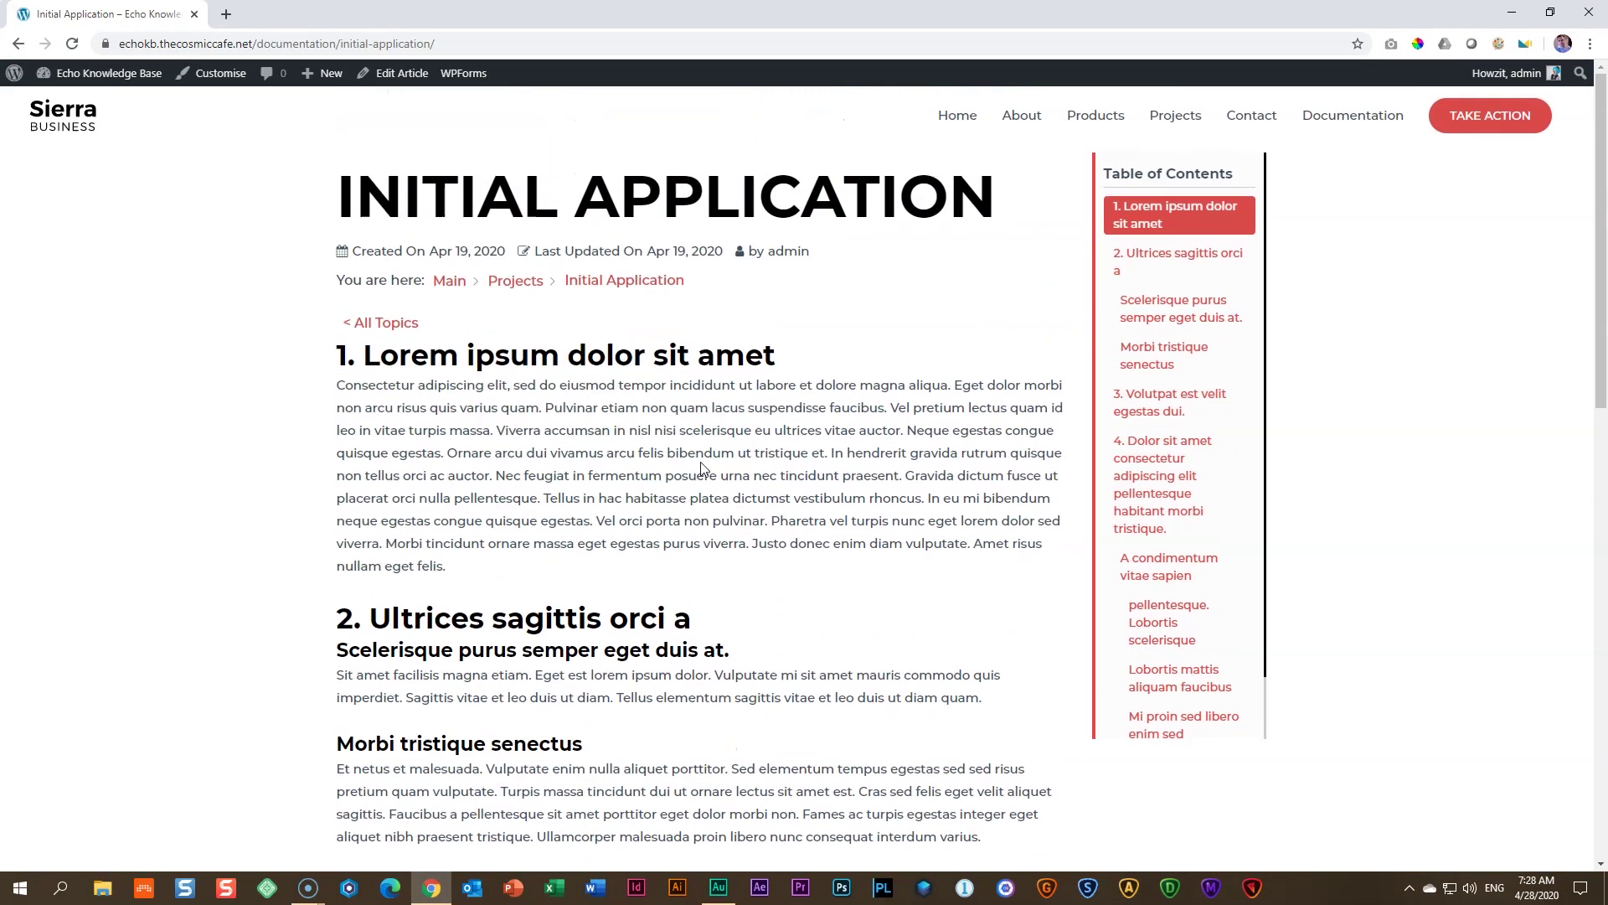
left_click(762, 405)
left_click(452, 283)
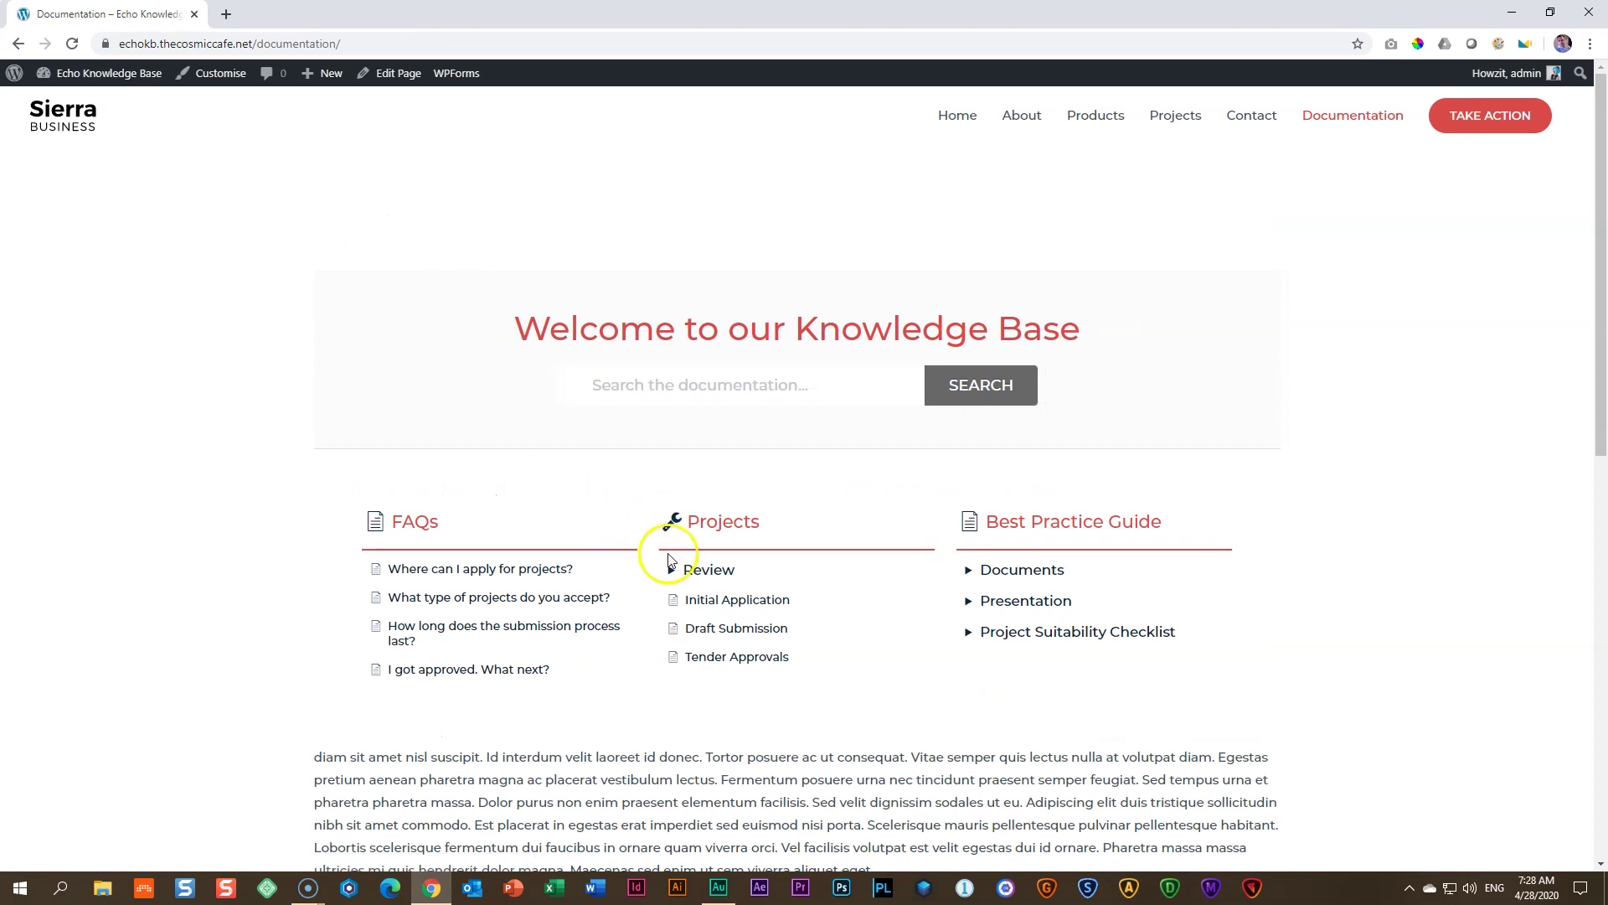
Open the Short List Presentation article under Review, skim it, and return to Documentation.
left_click(674, 572)
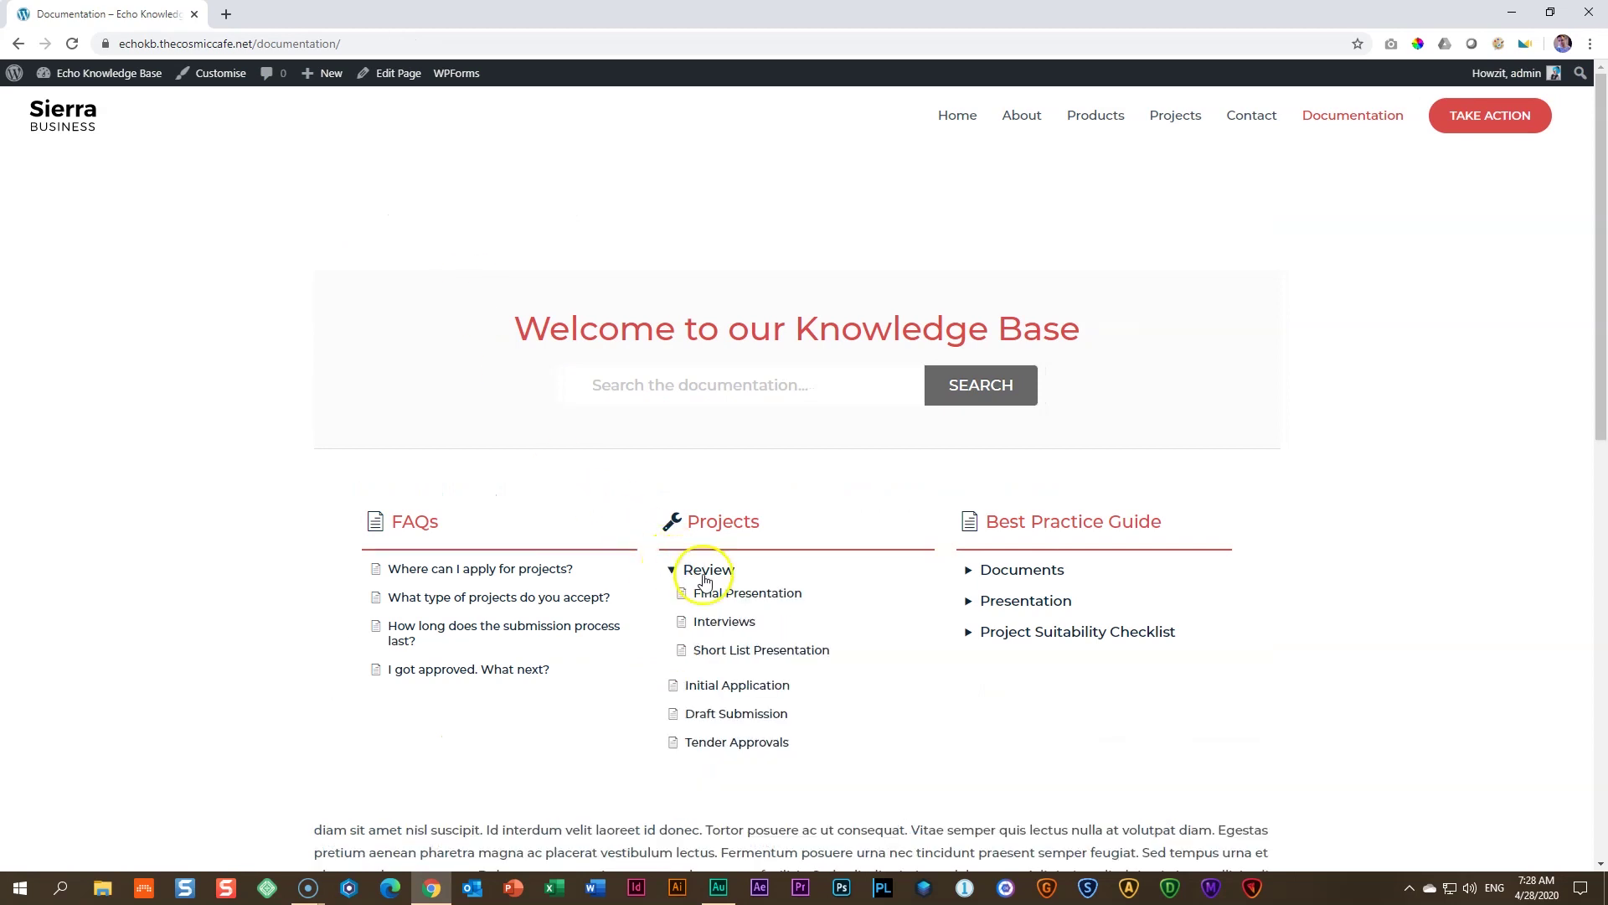
left_click(740, 652)
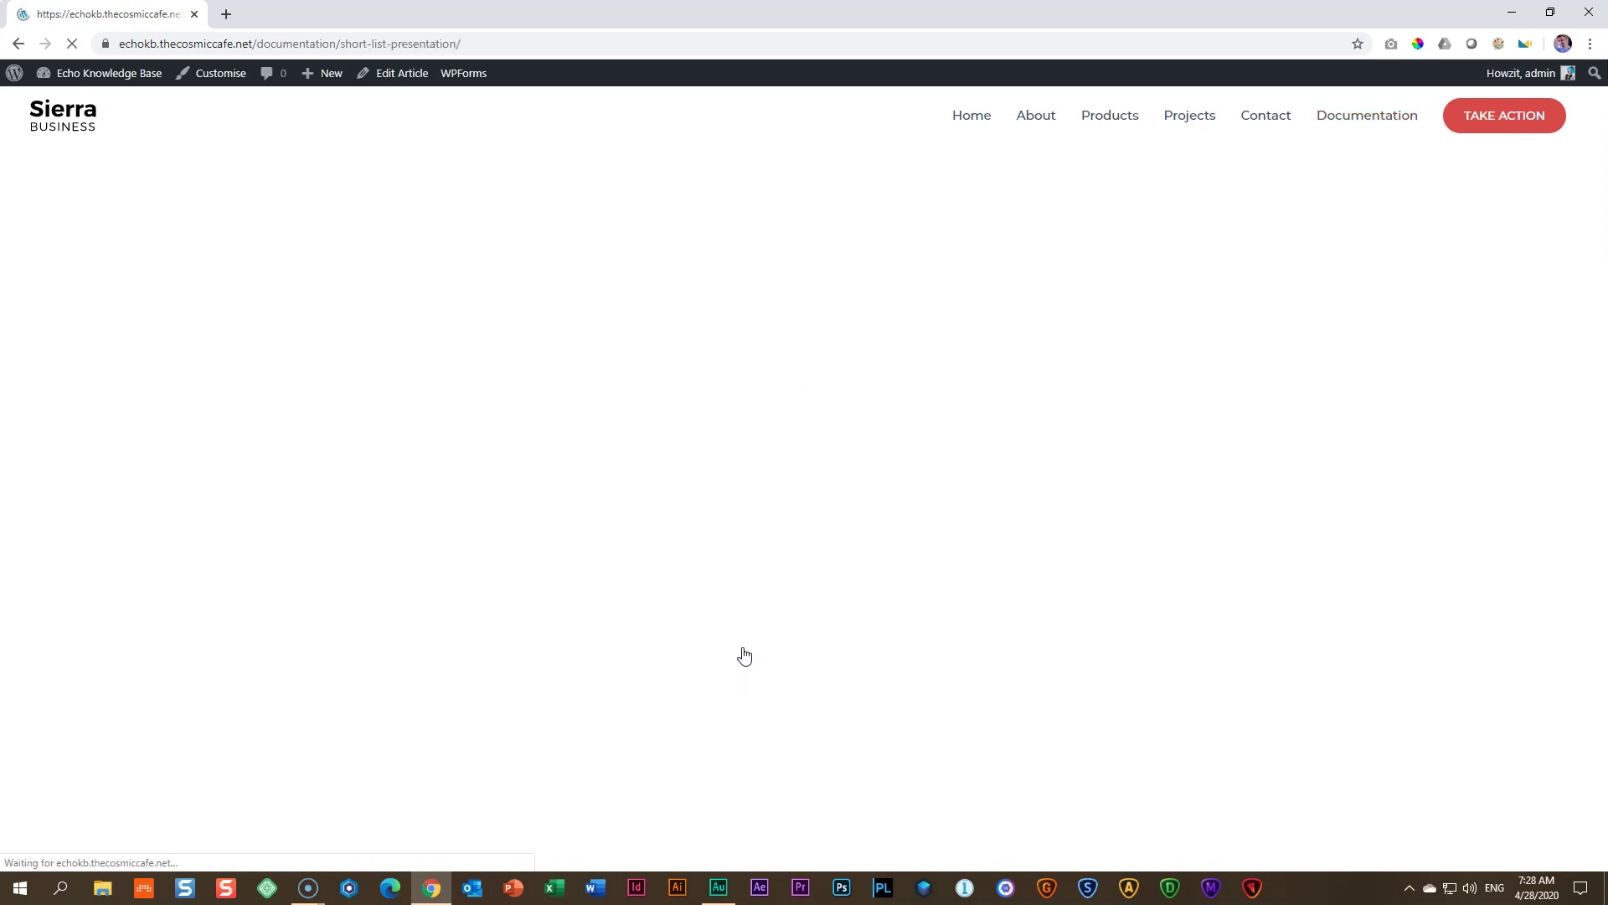
scroll(771, 494, "down", 3)
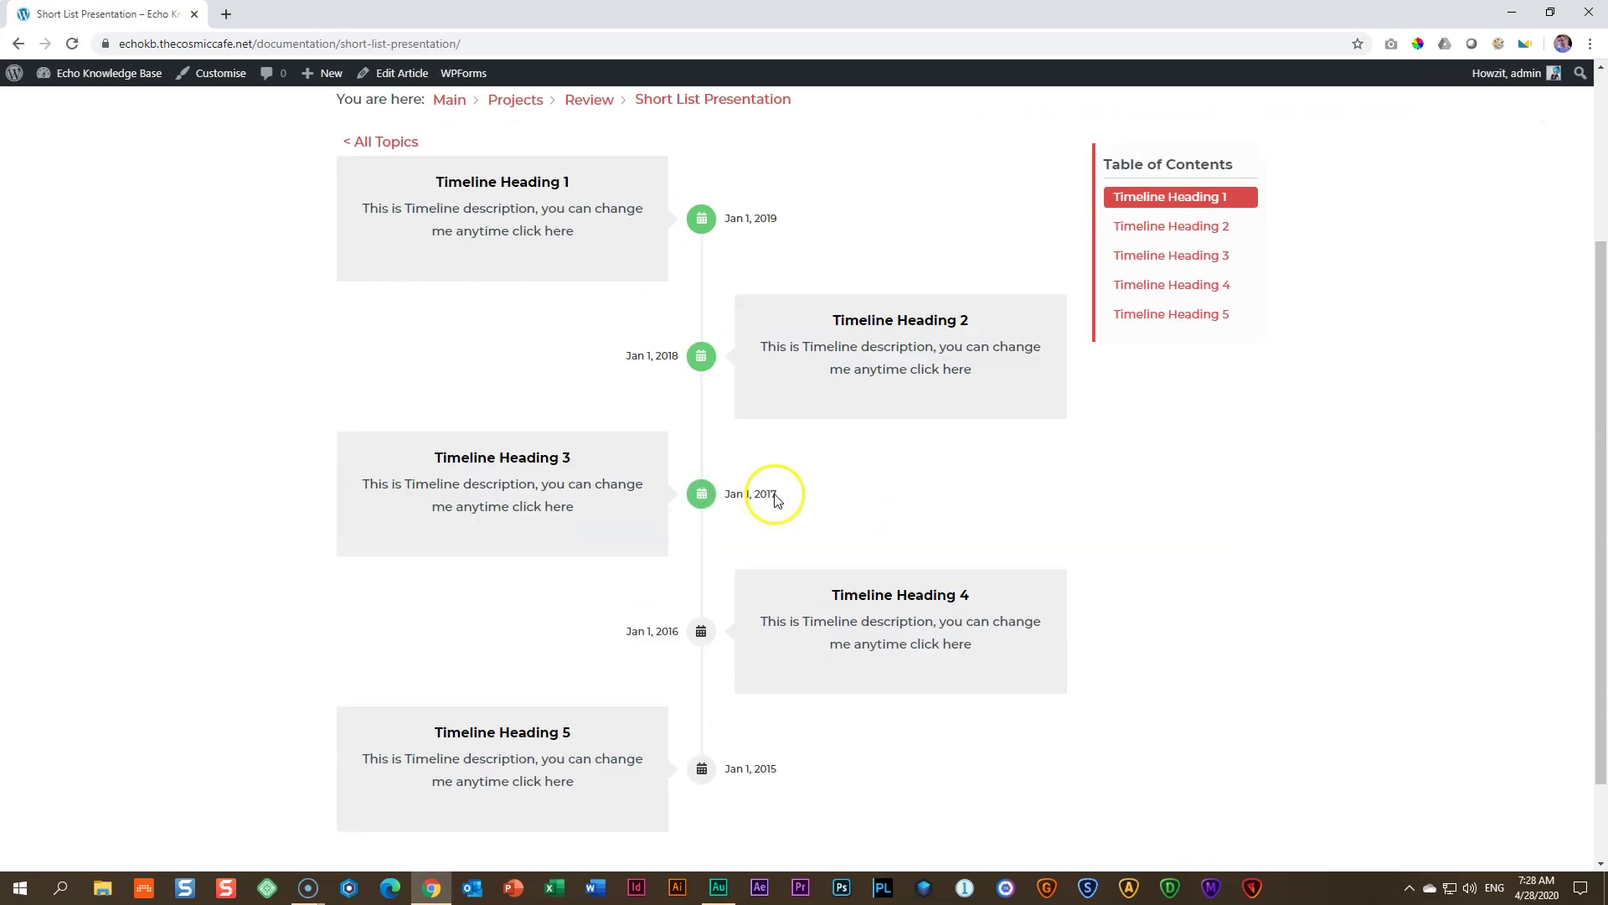
scroll(765, 506, "down", 1)
scroll(765, 486, "up", 5)
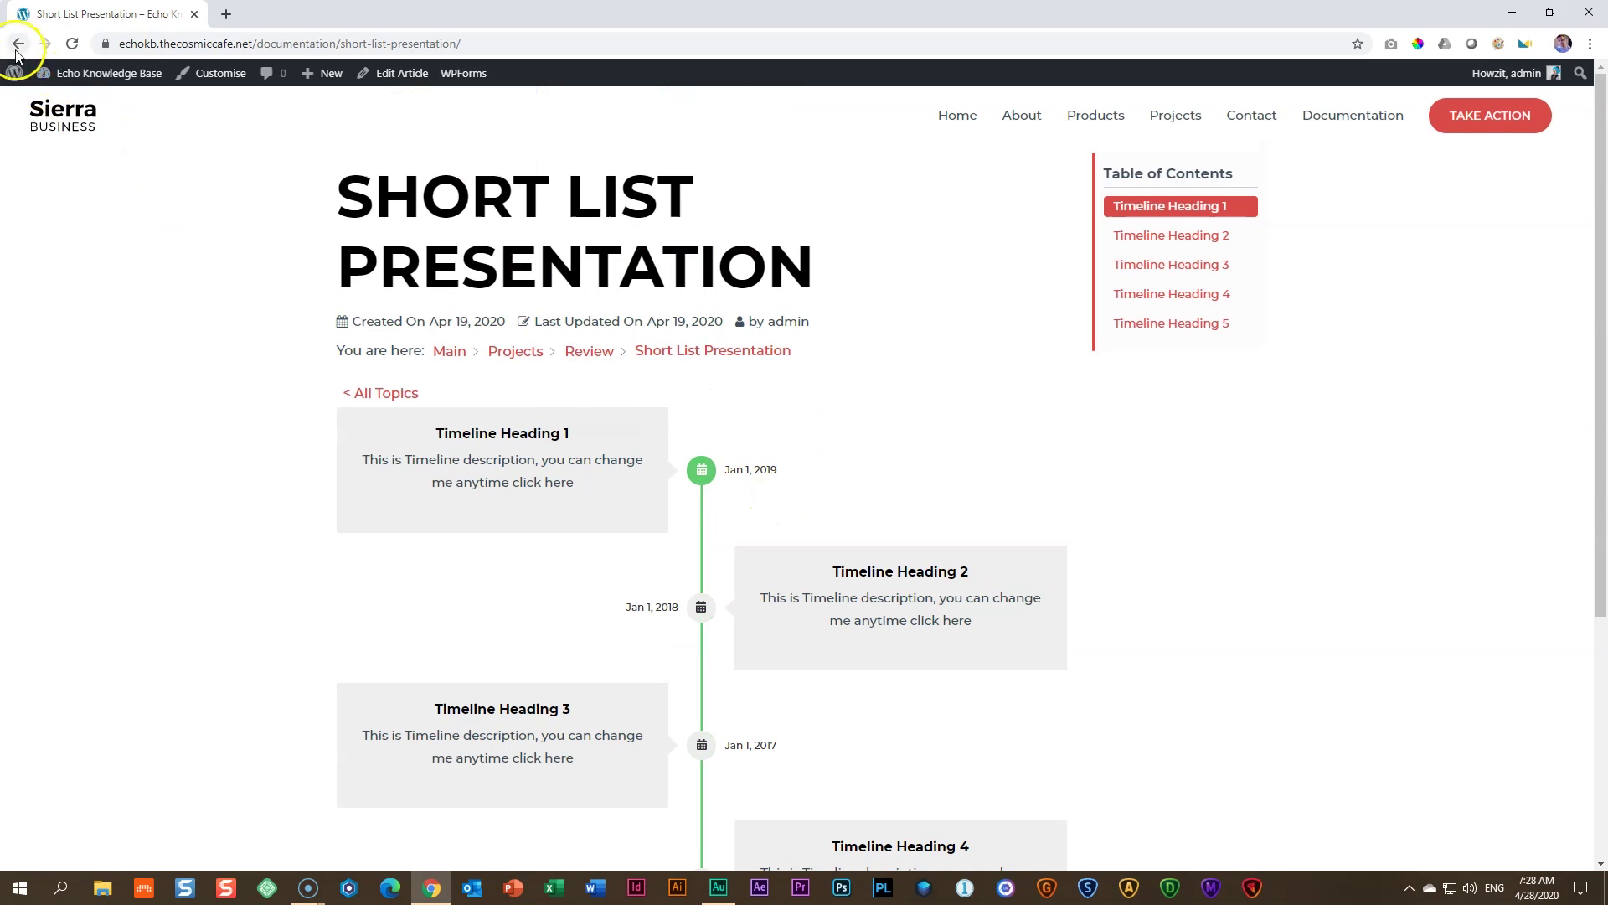
left_click(18, 45)
Open the Final Presentation article under Review and scroll through it.
left_click(670, 570)
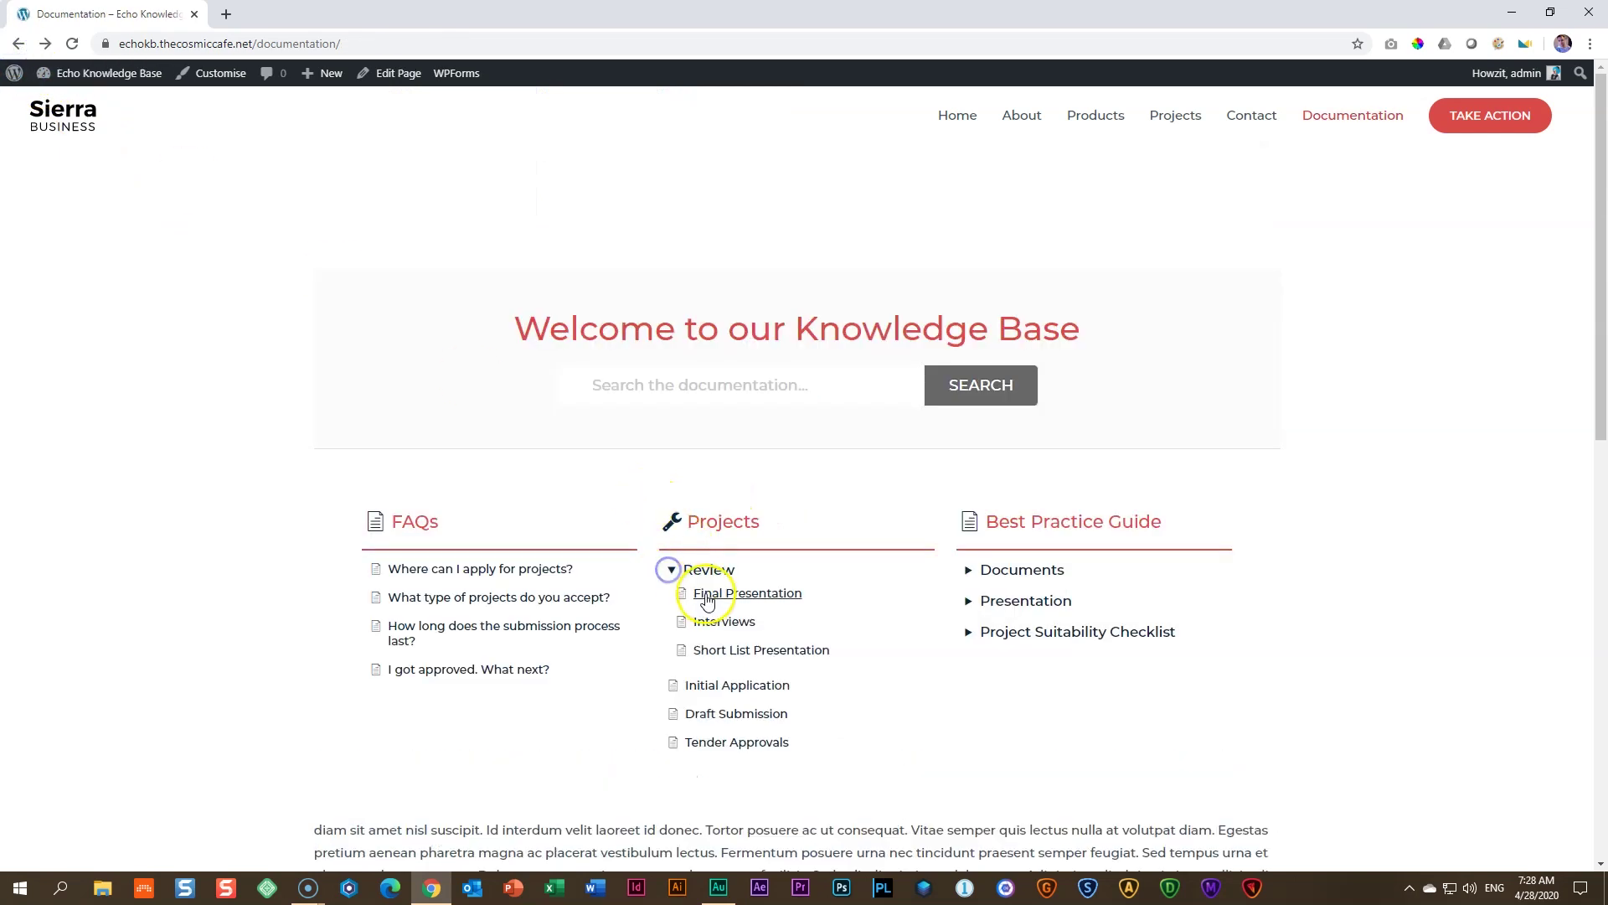
left_click(706, 595)
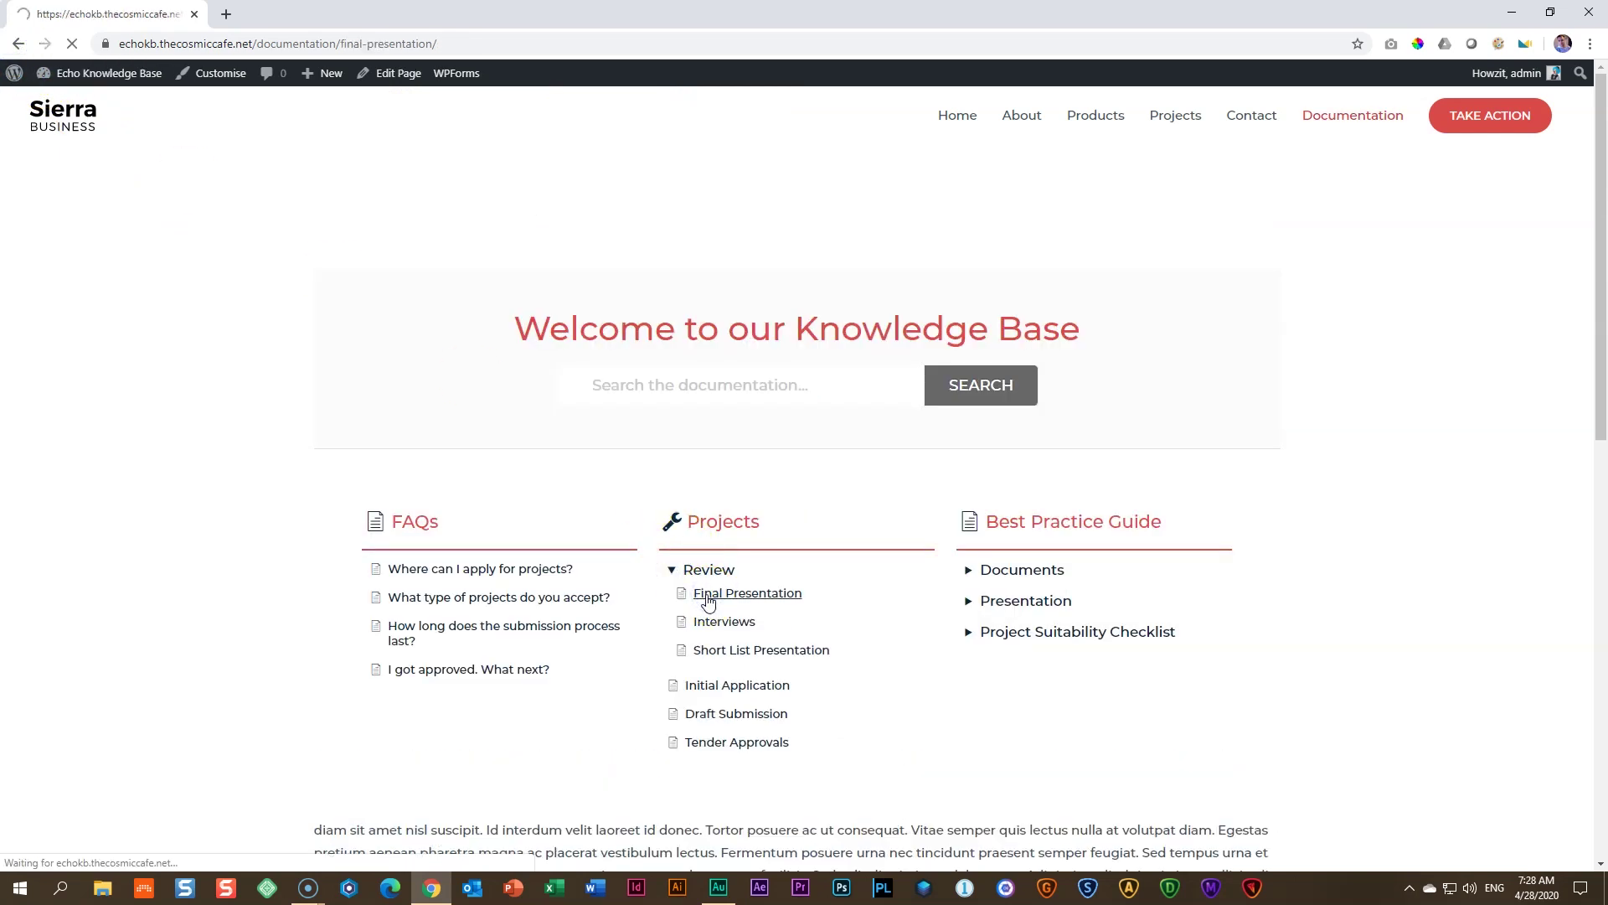
scroll(711, 550, "down", 10)
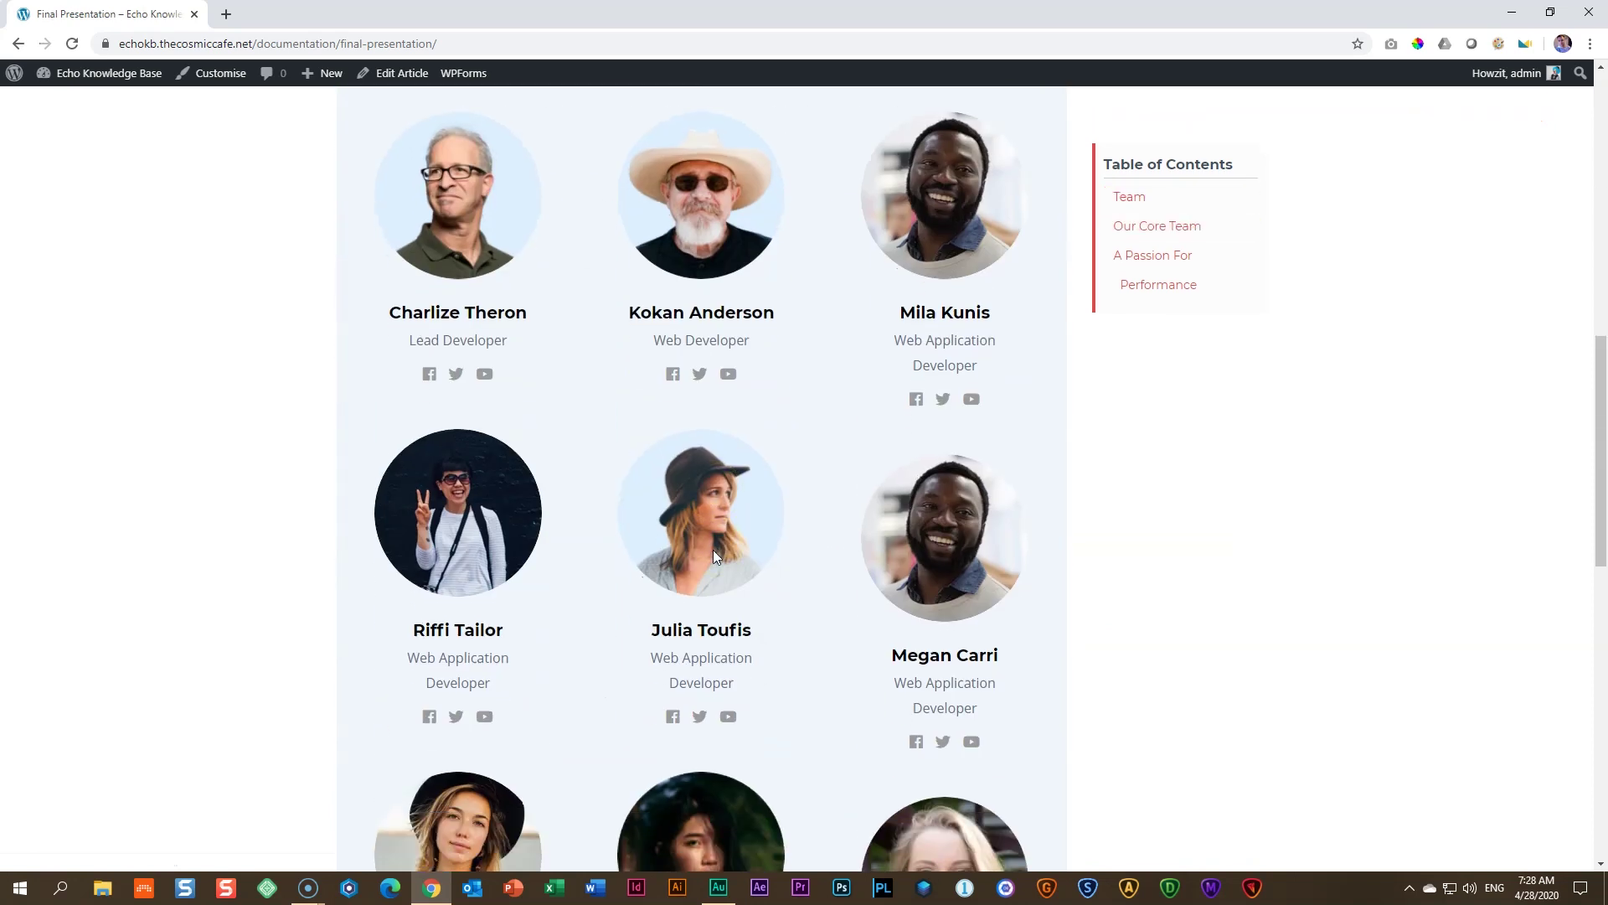
scroll(713, 555, "down", 12)
scroll(716, 557, "up", 6)
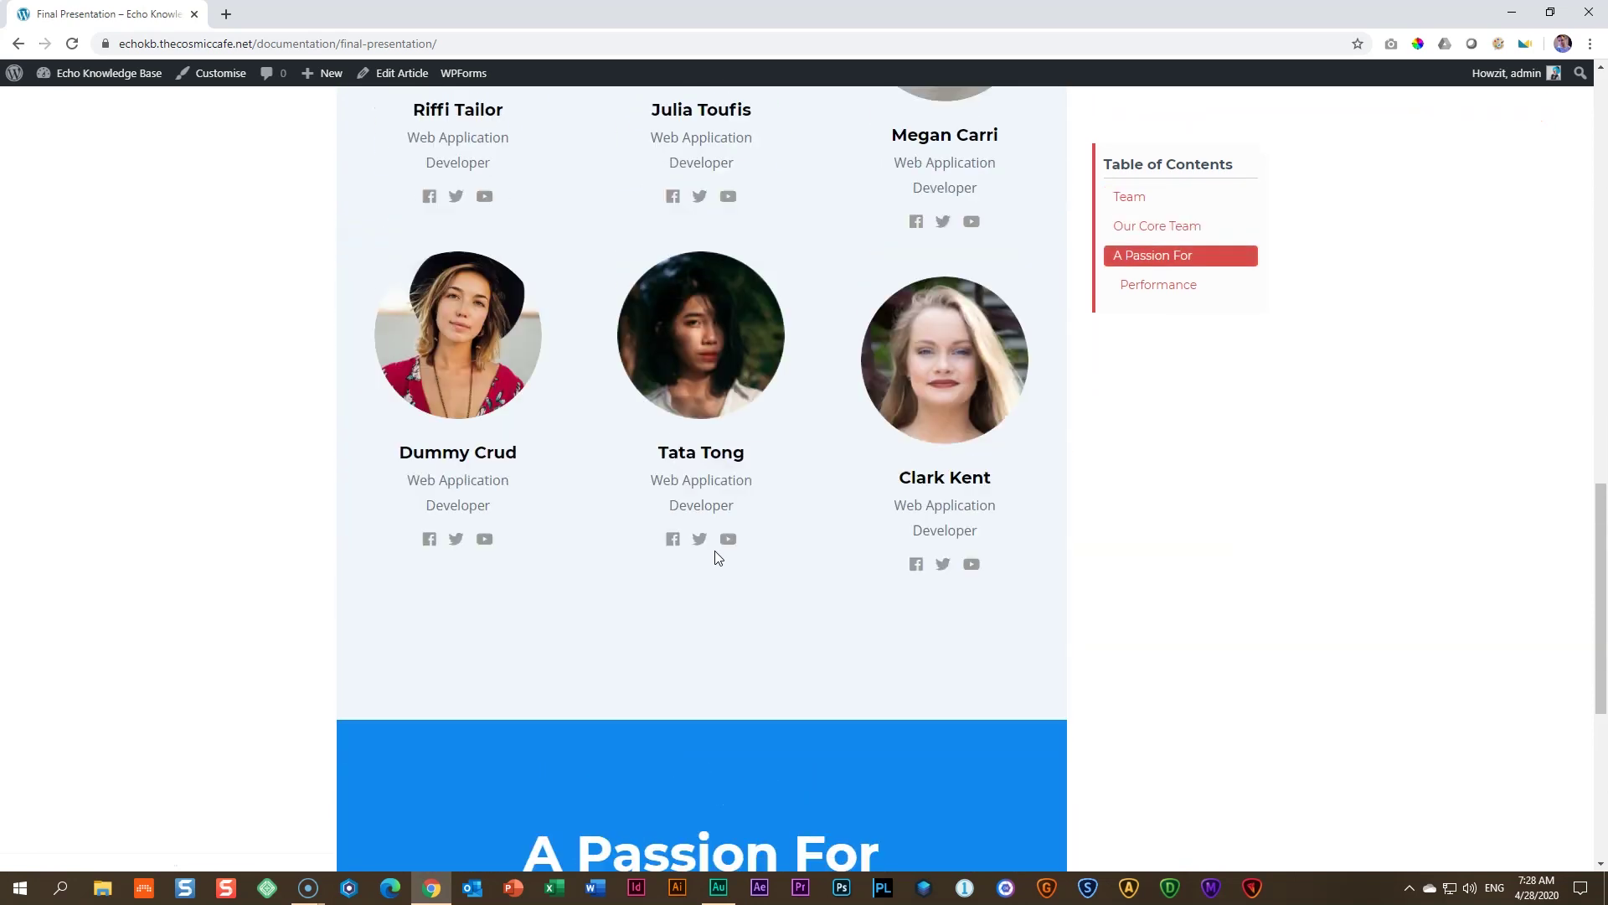
scroll(717, 558, "up", 10)
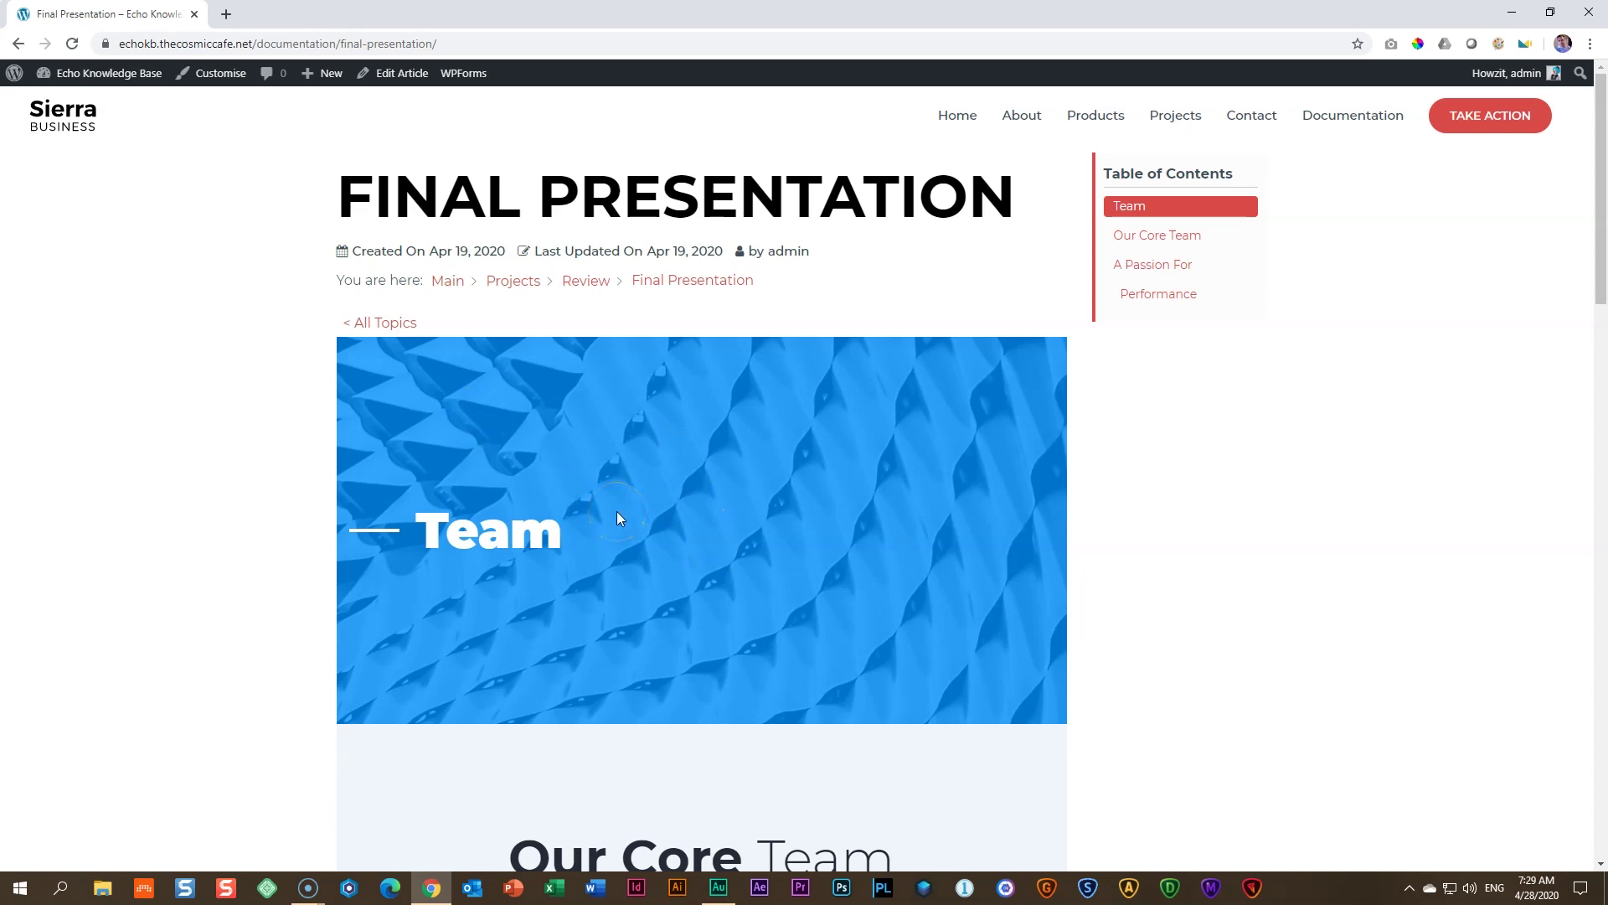
Search Add Plugins for 'brizy', then install and activate Brizy – Page Builder.
left_click(134, 73)
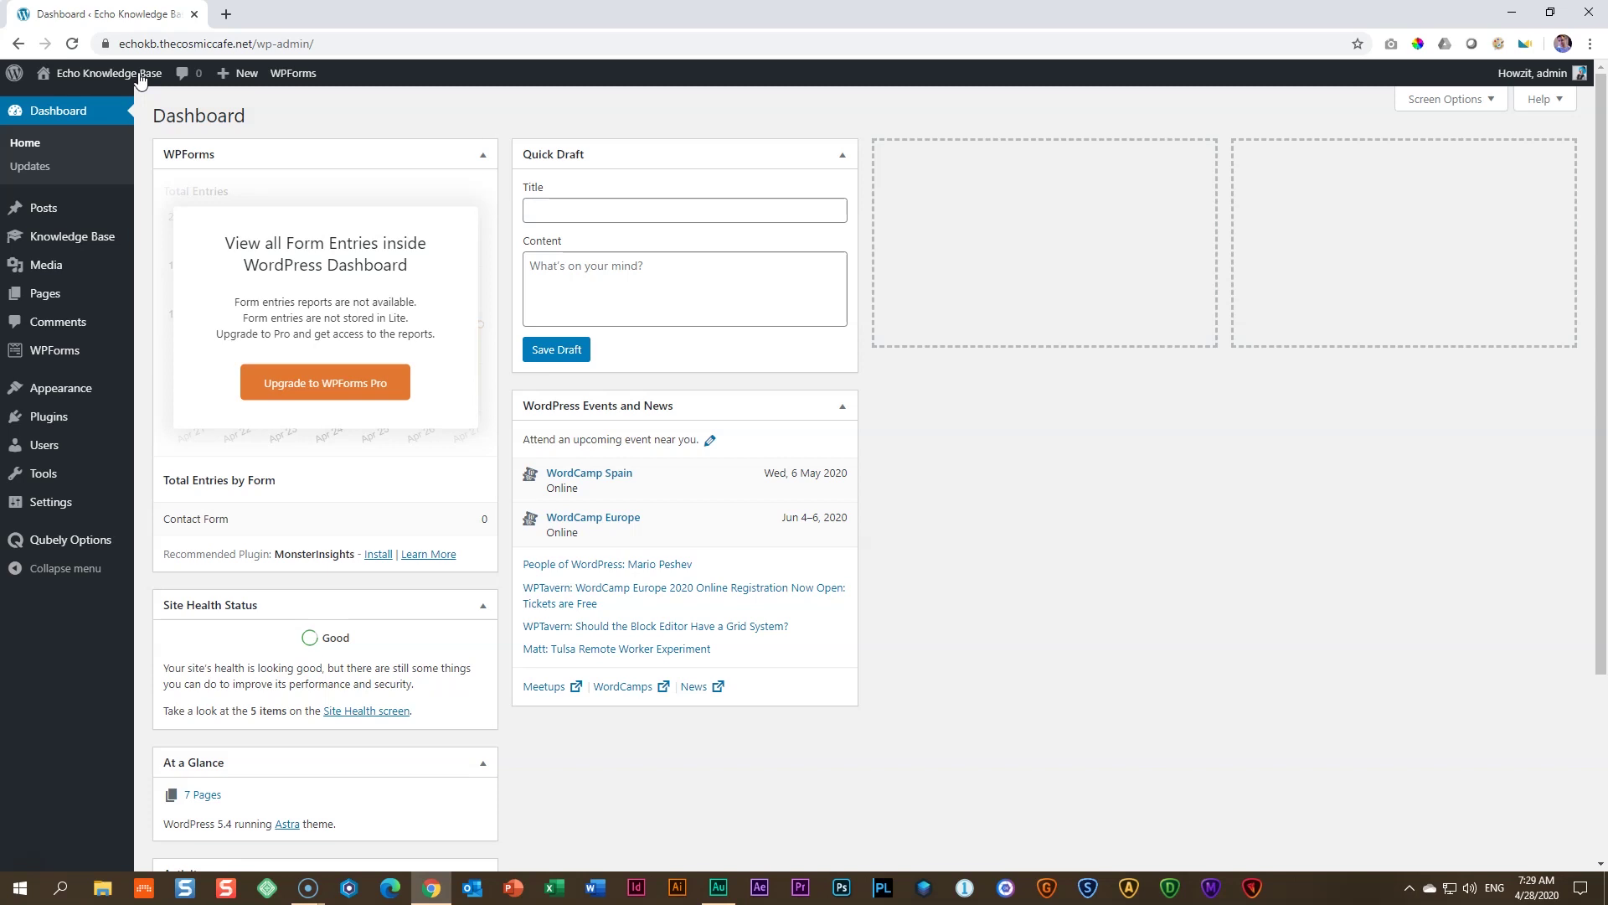
mouse_move(48, 415)
left_click(164, 450)
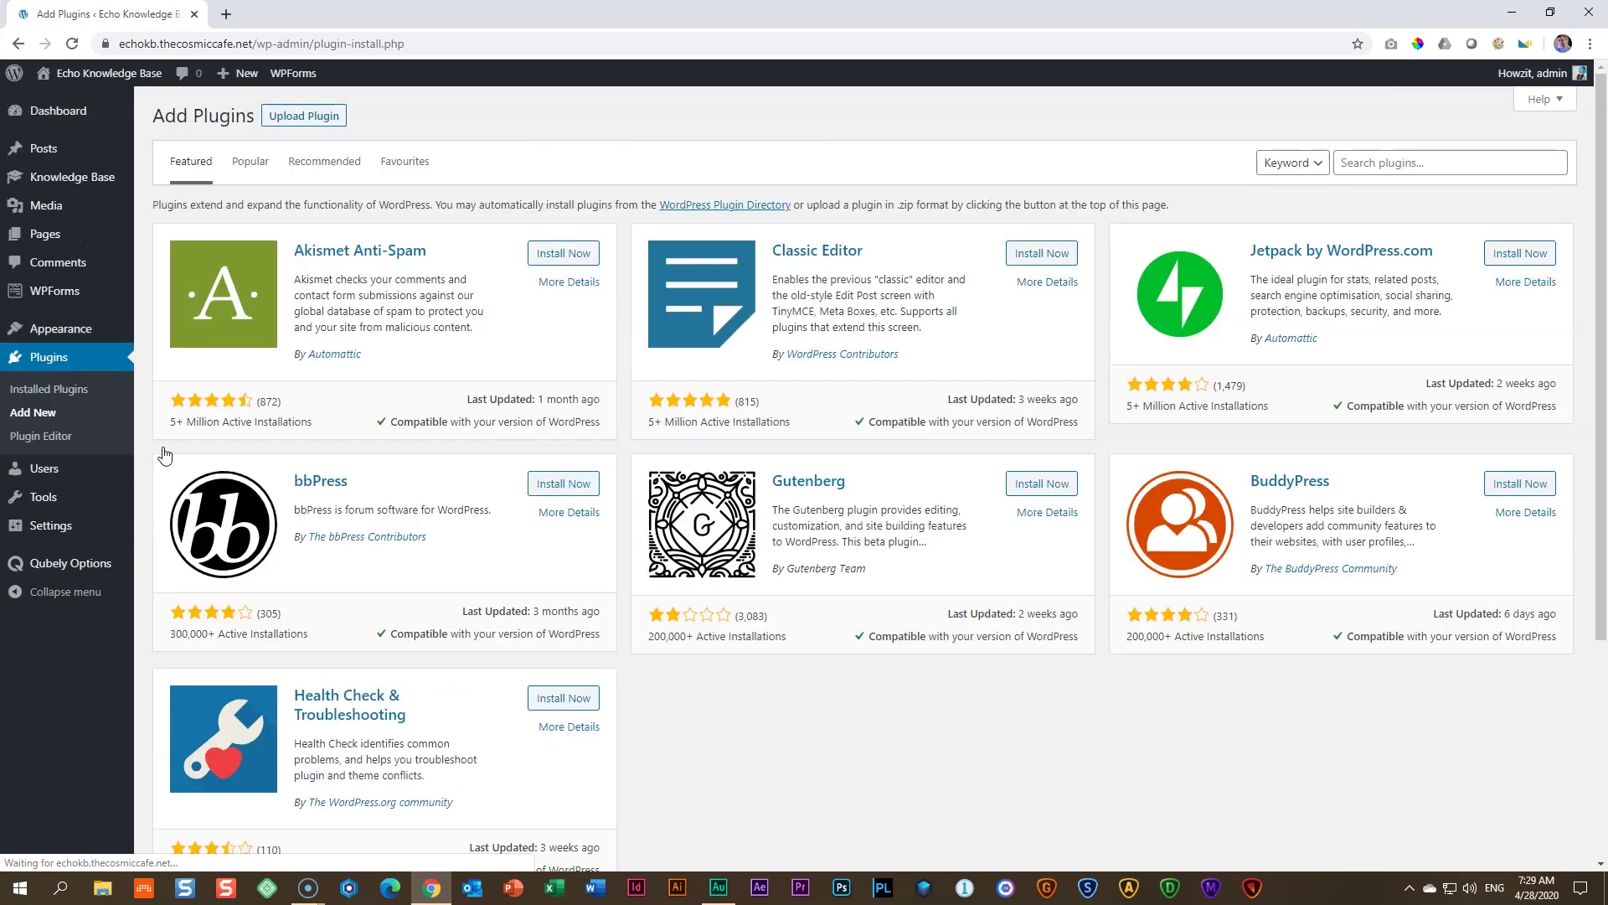
left_click(1397, 163)
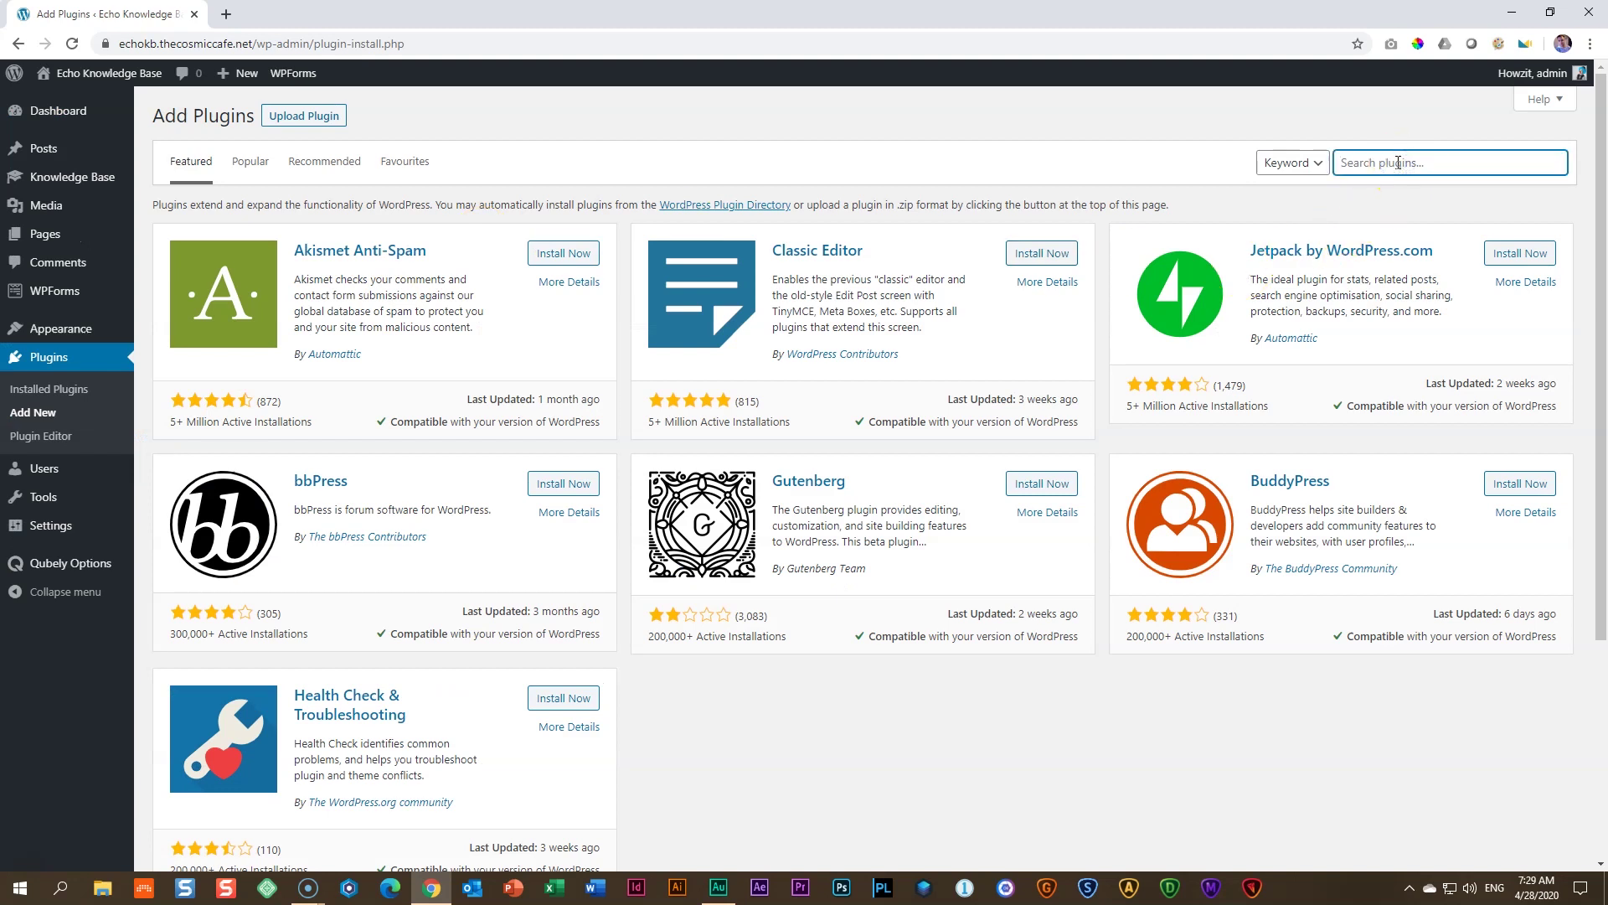
type("brizy")
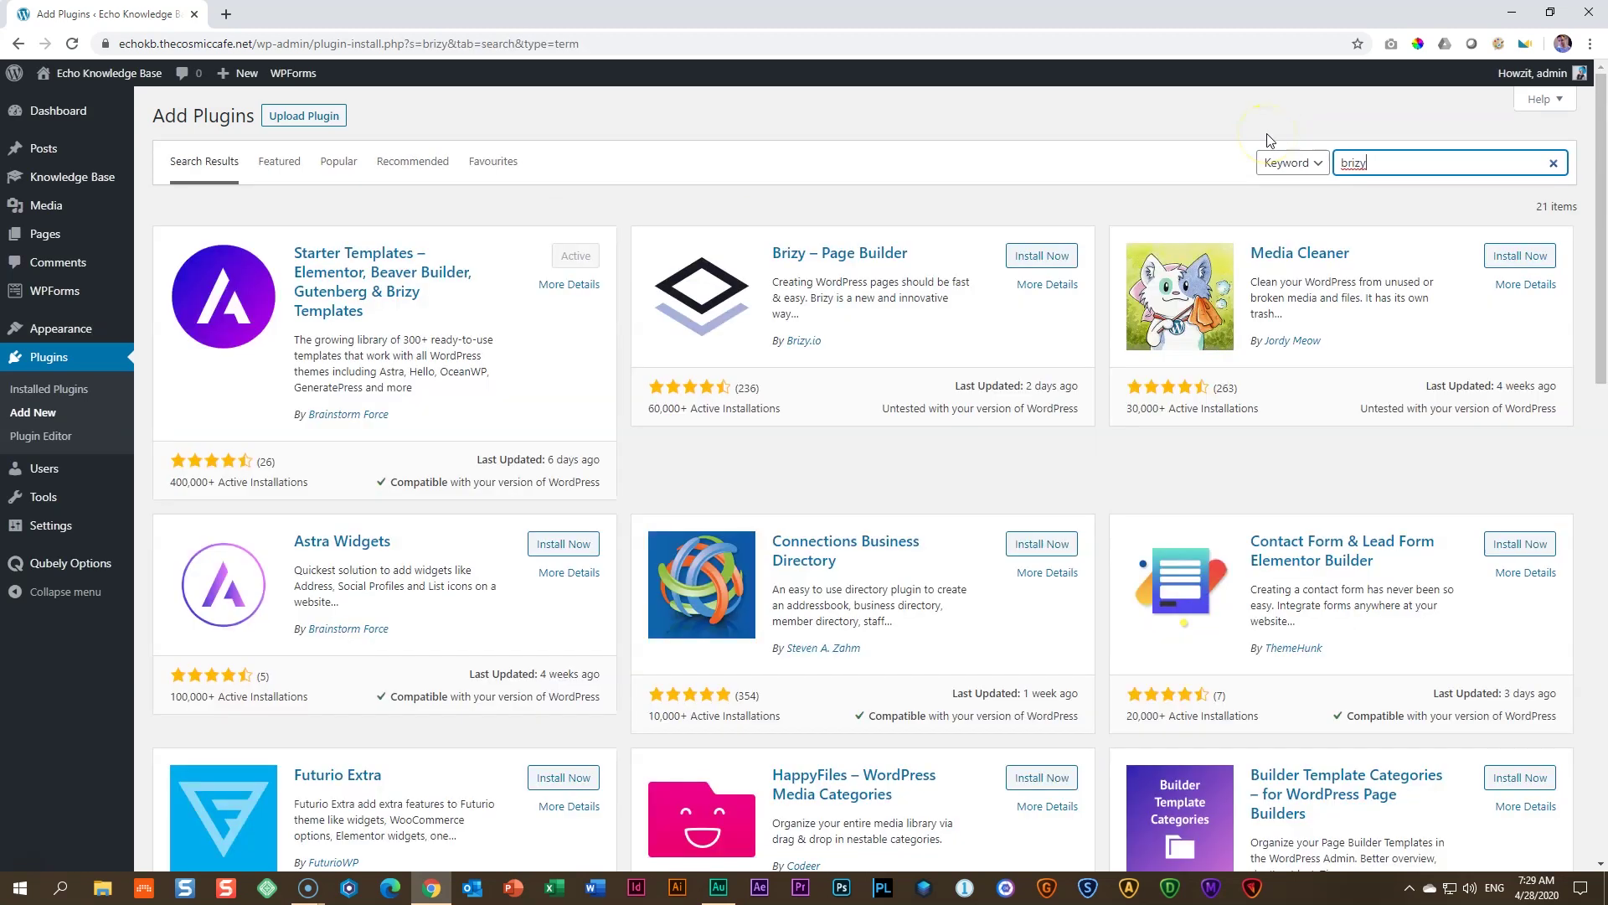
left_click(856, 260)
left_click(1051, 267)
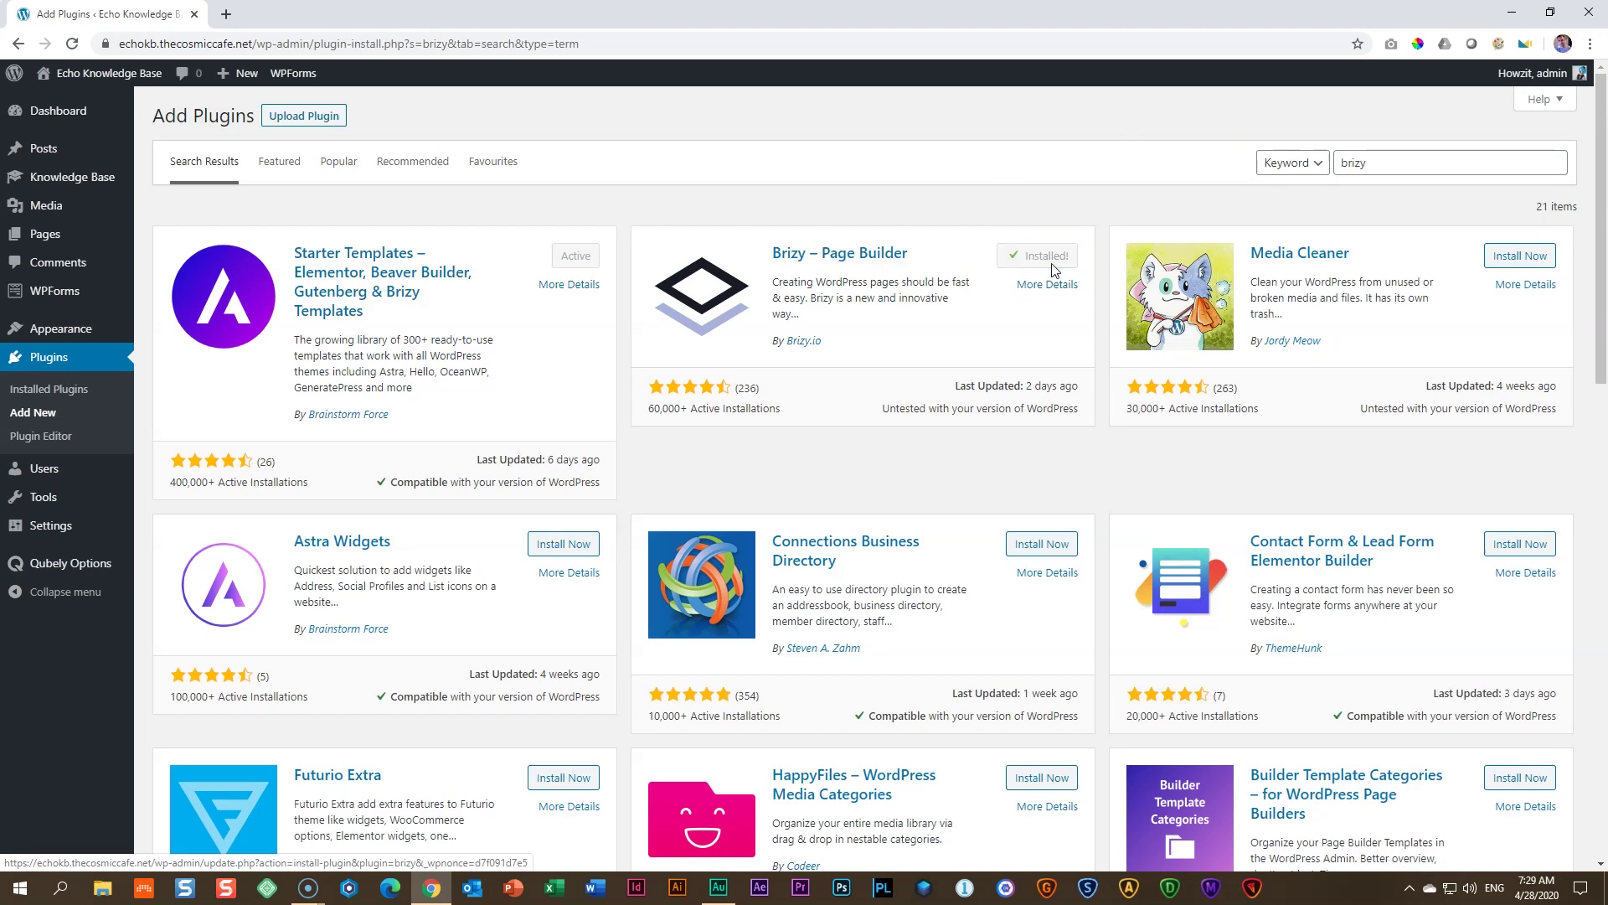
left_click(1051, 256)
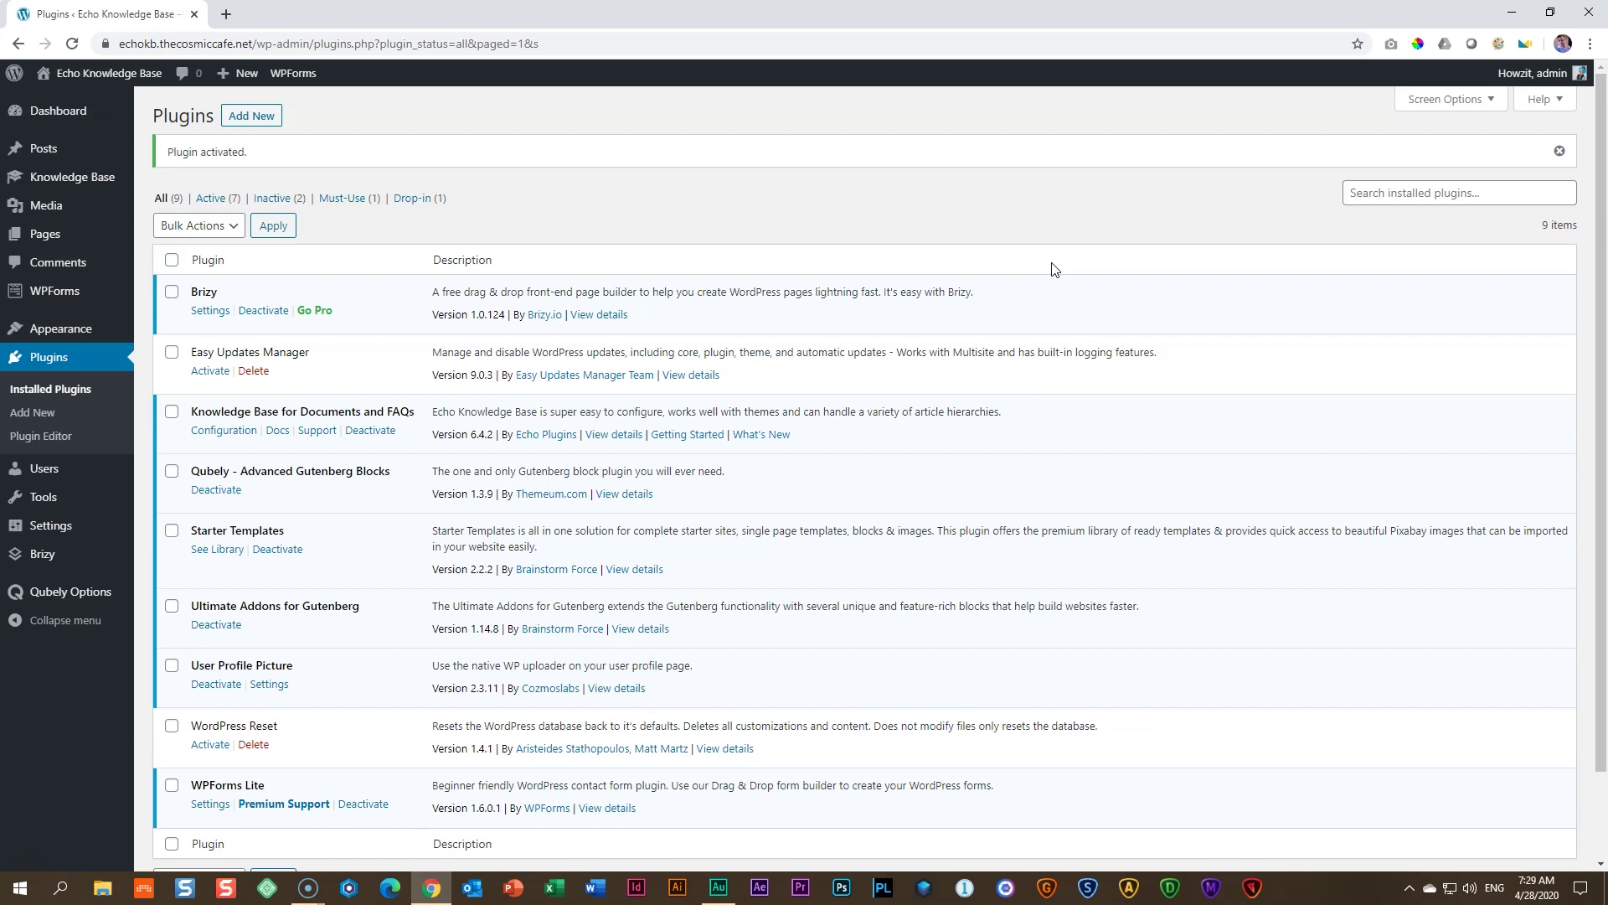
mouse_move(60, 180)
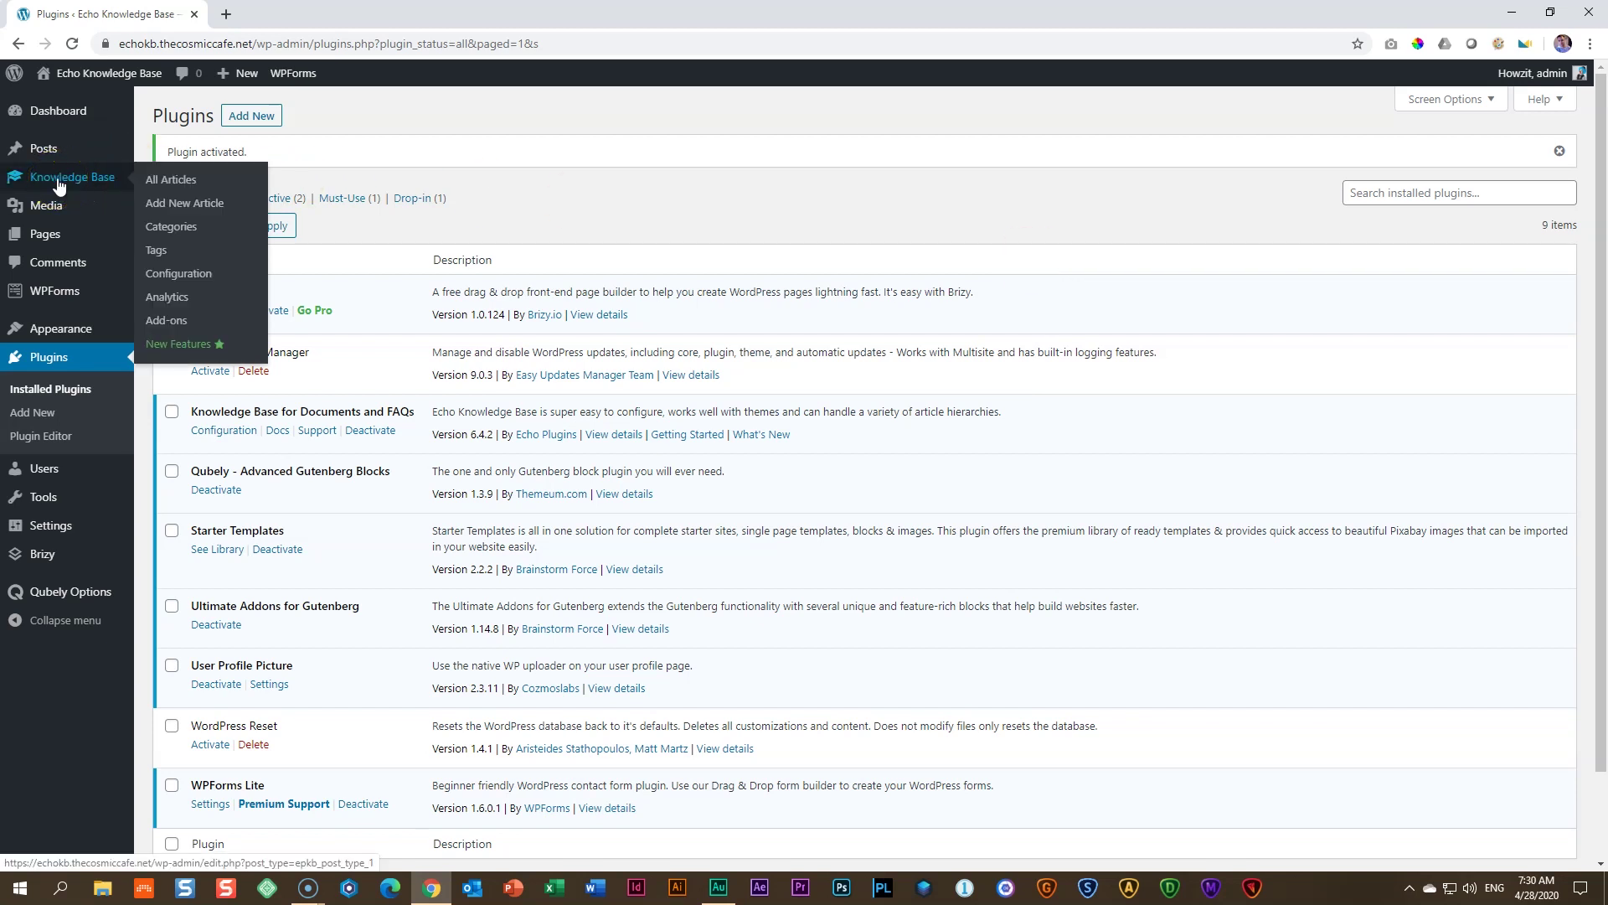
Create a blank article via Knowledge Base › Add New Article.
left_click(159, 205)
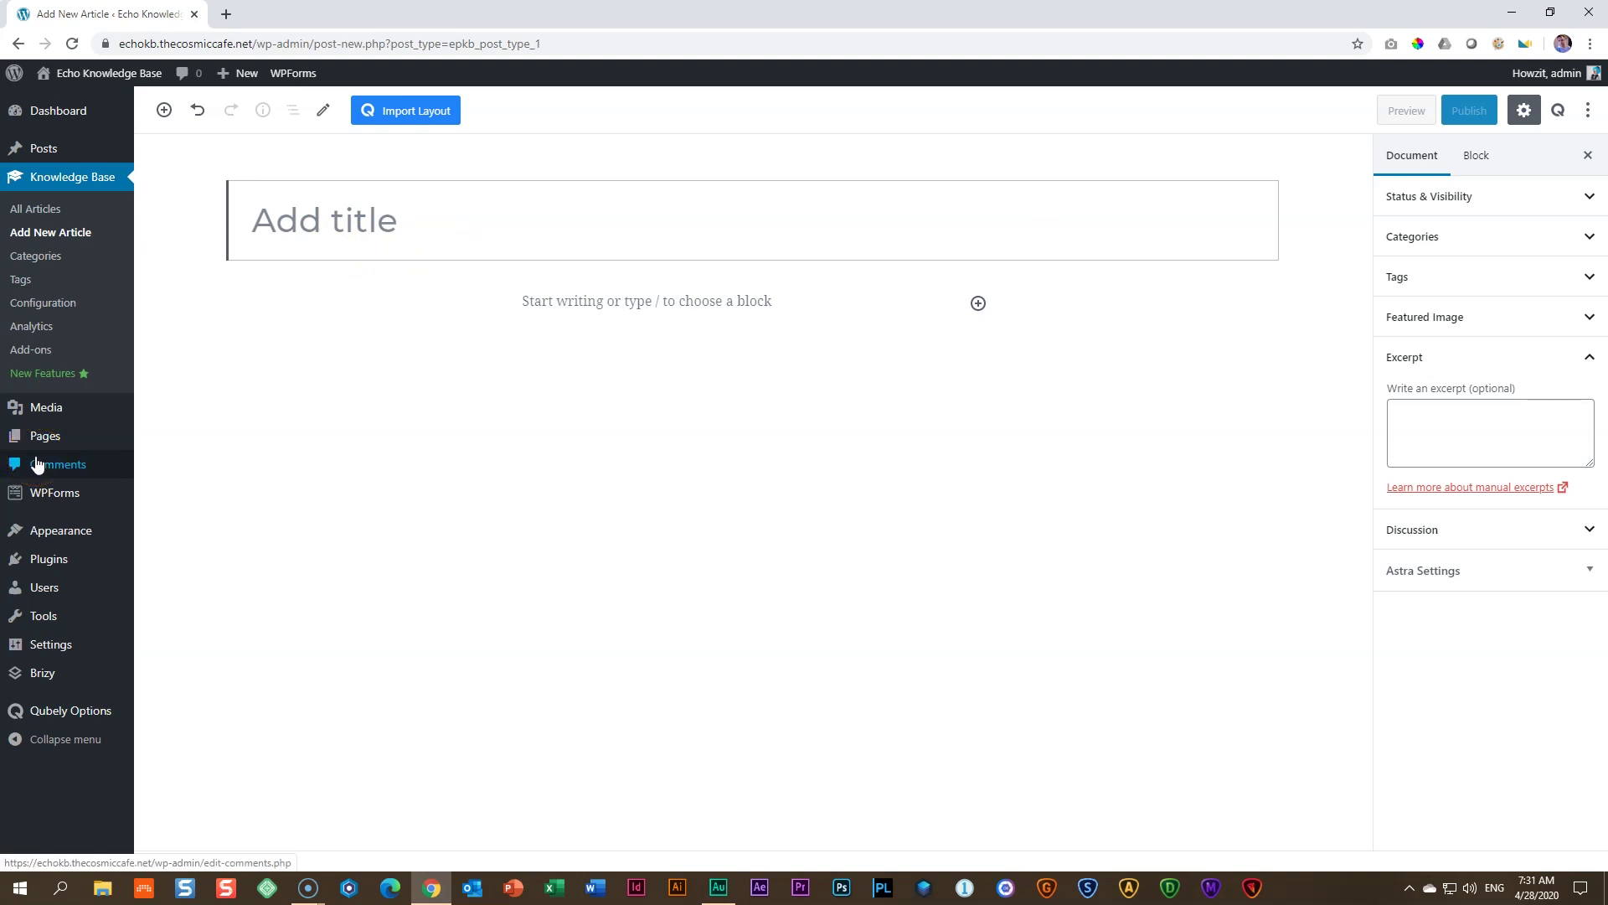
In Brizy Settings, activate Brizy for Posts and Documentation and save the changes.
mouse_move(68, 671)
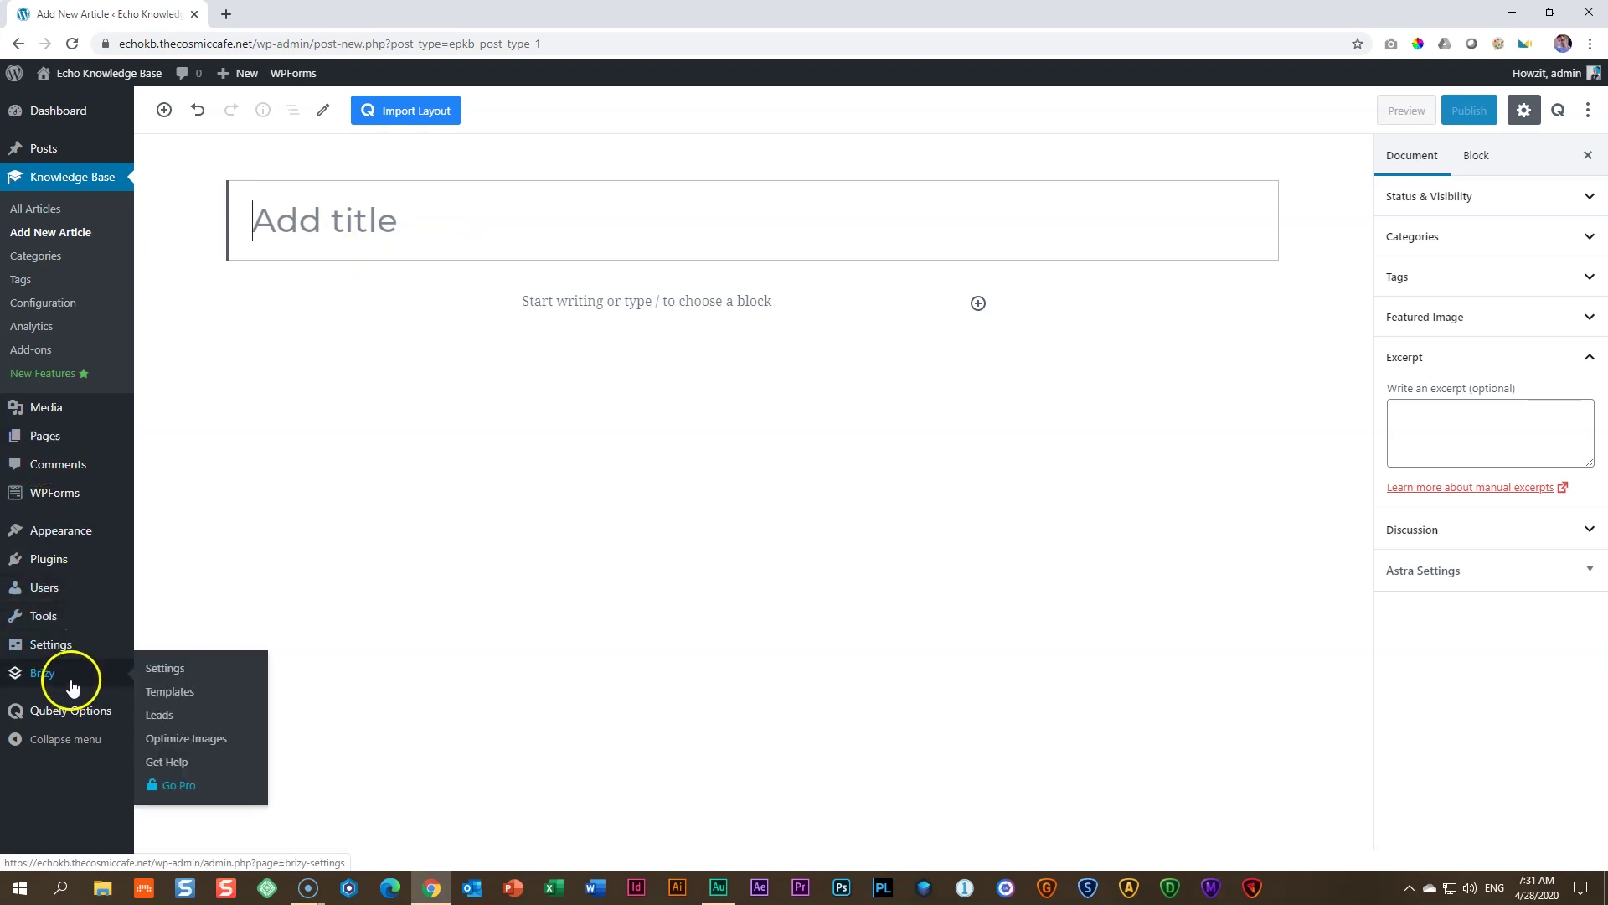
left_click(183, 670)
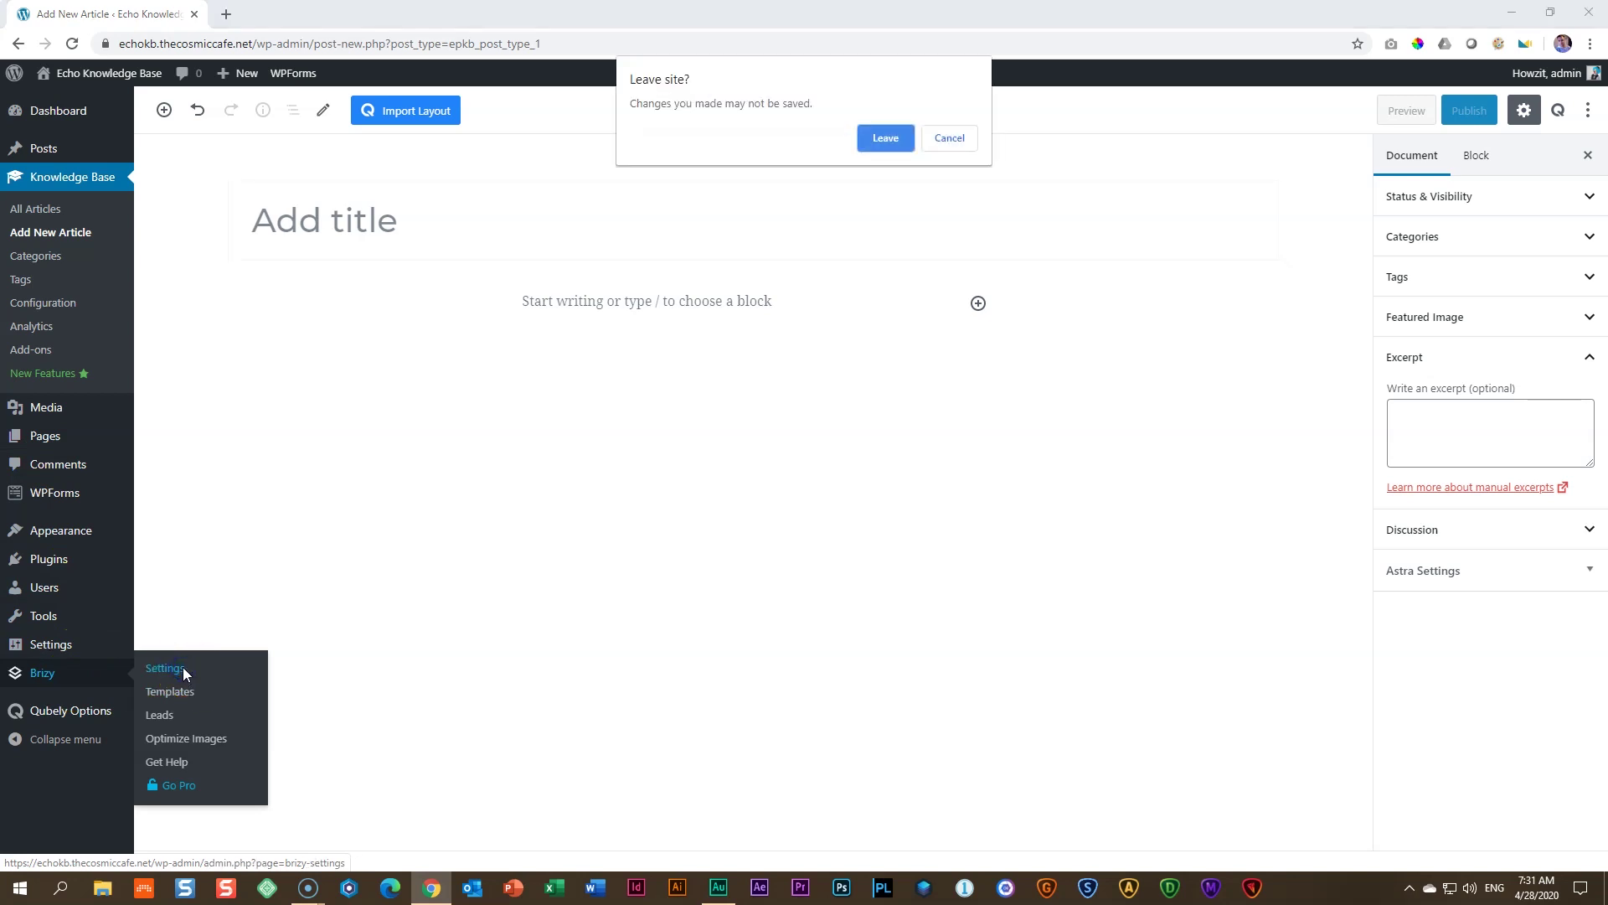
left_click(884, 139)
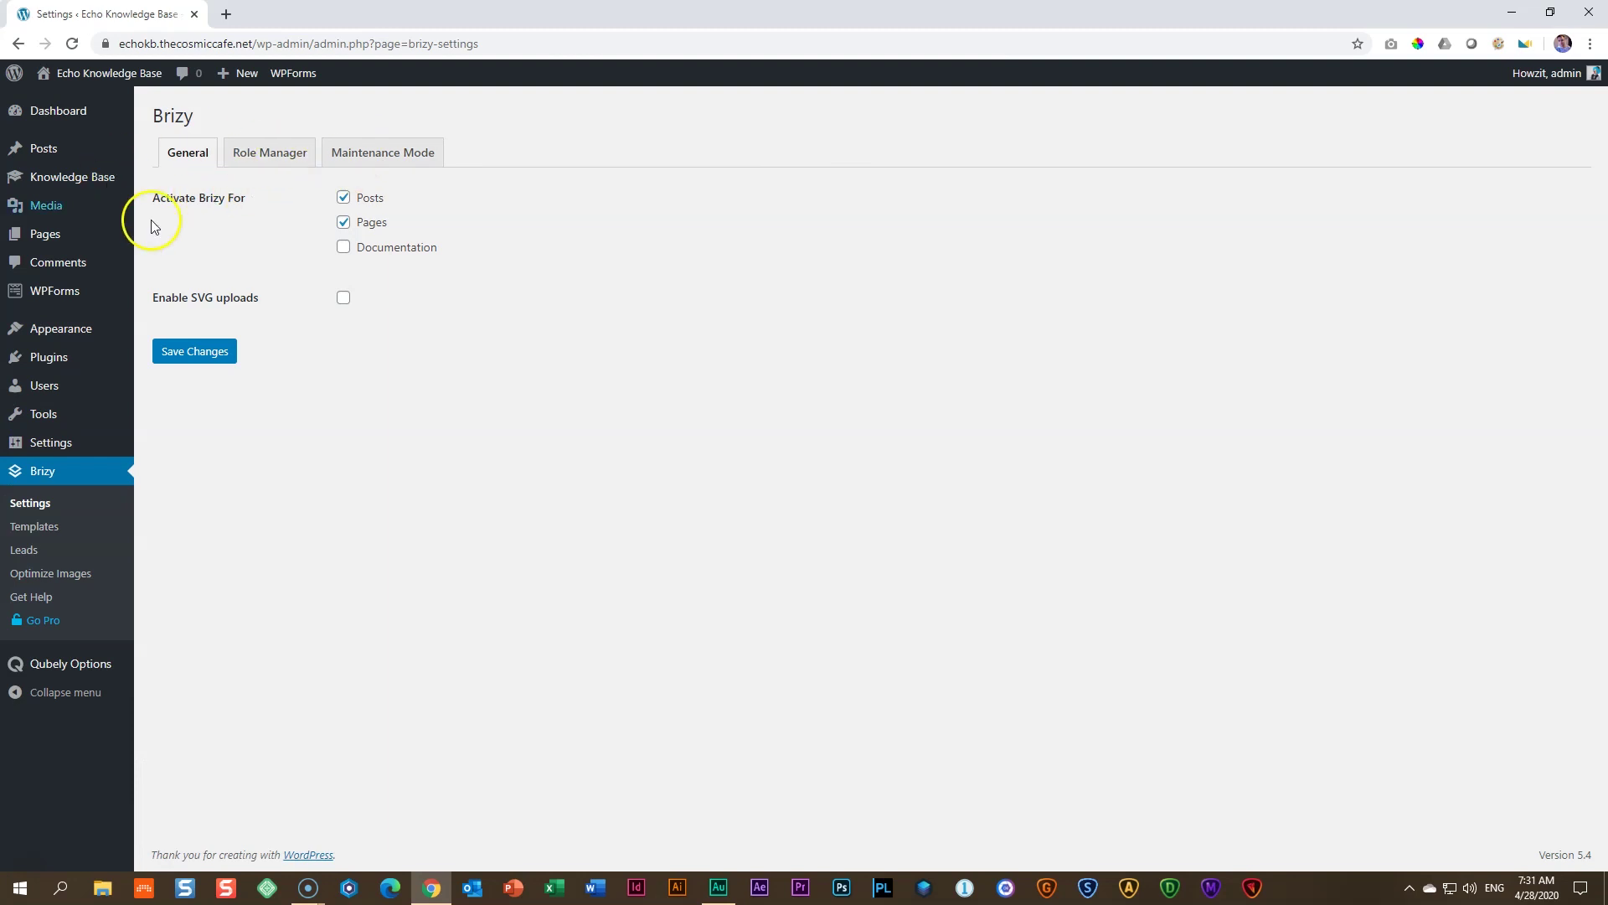
left_click(341, 197)
left_click(344, 246)
left_click(201, 352)
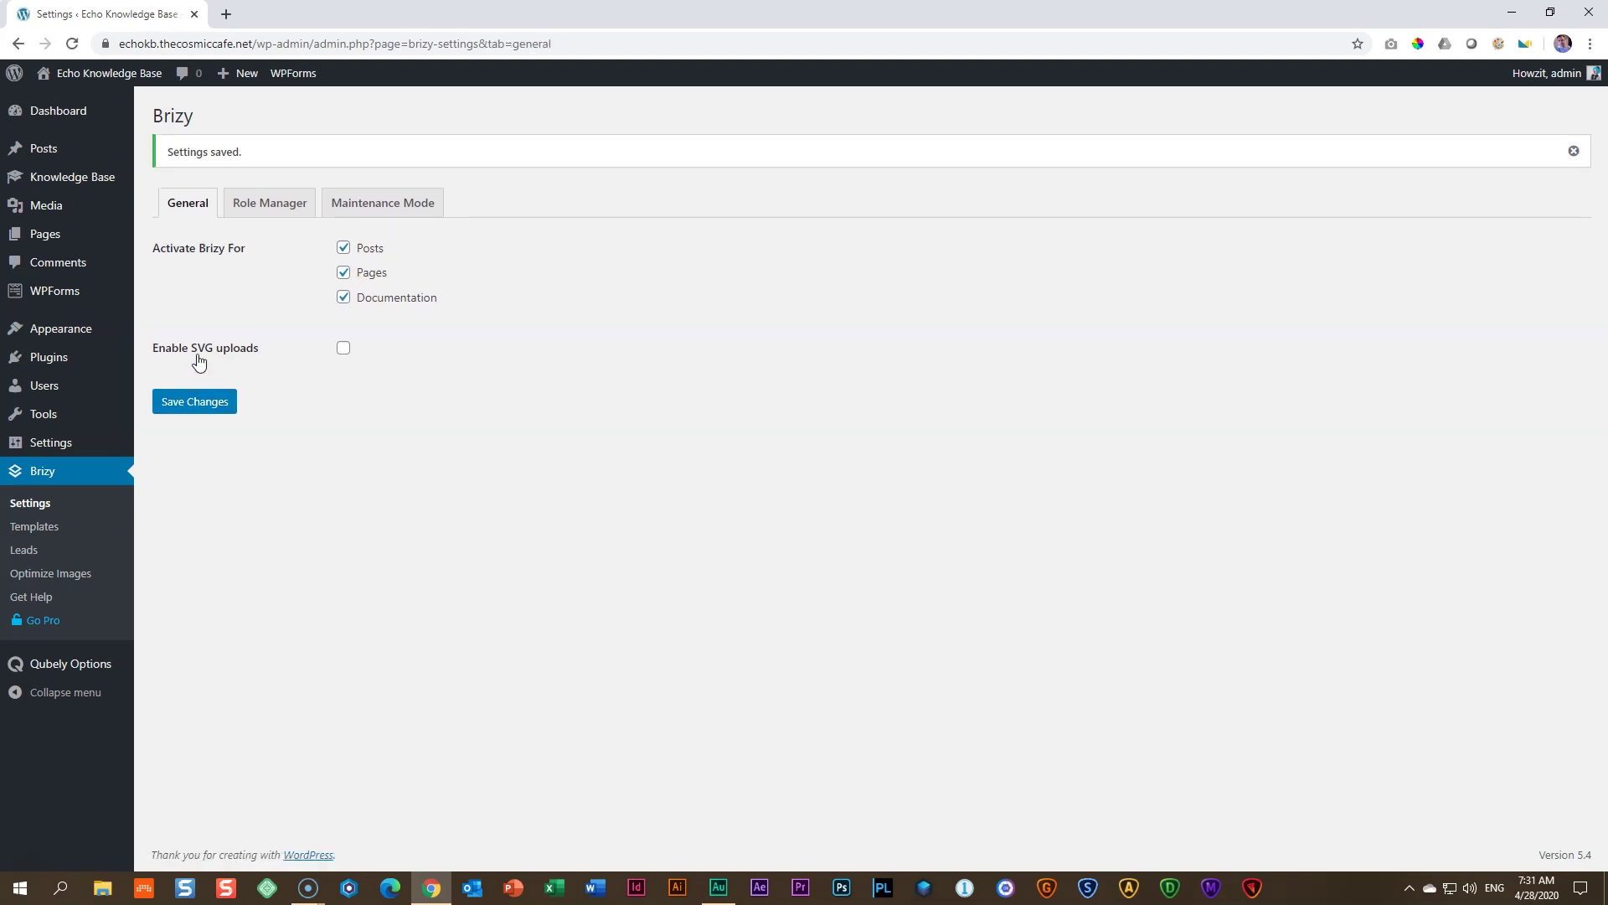
Create another Knowledge Base article, which now shows an Edit with Brizy button.
mouse_move(76, 172)
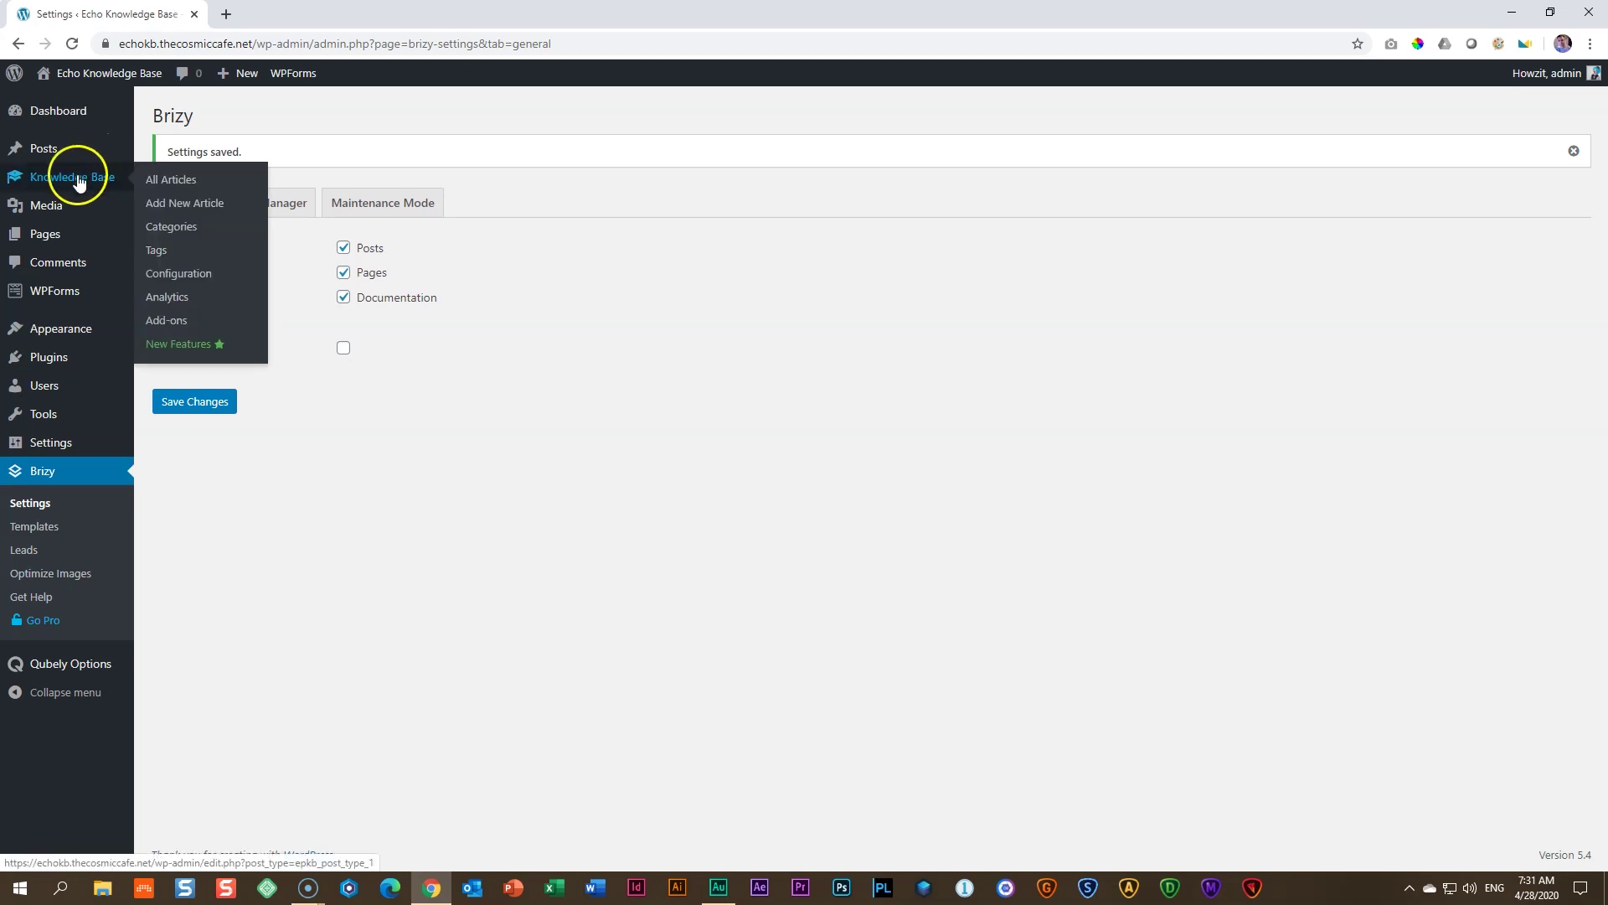
left_click(169, 204)
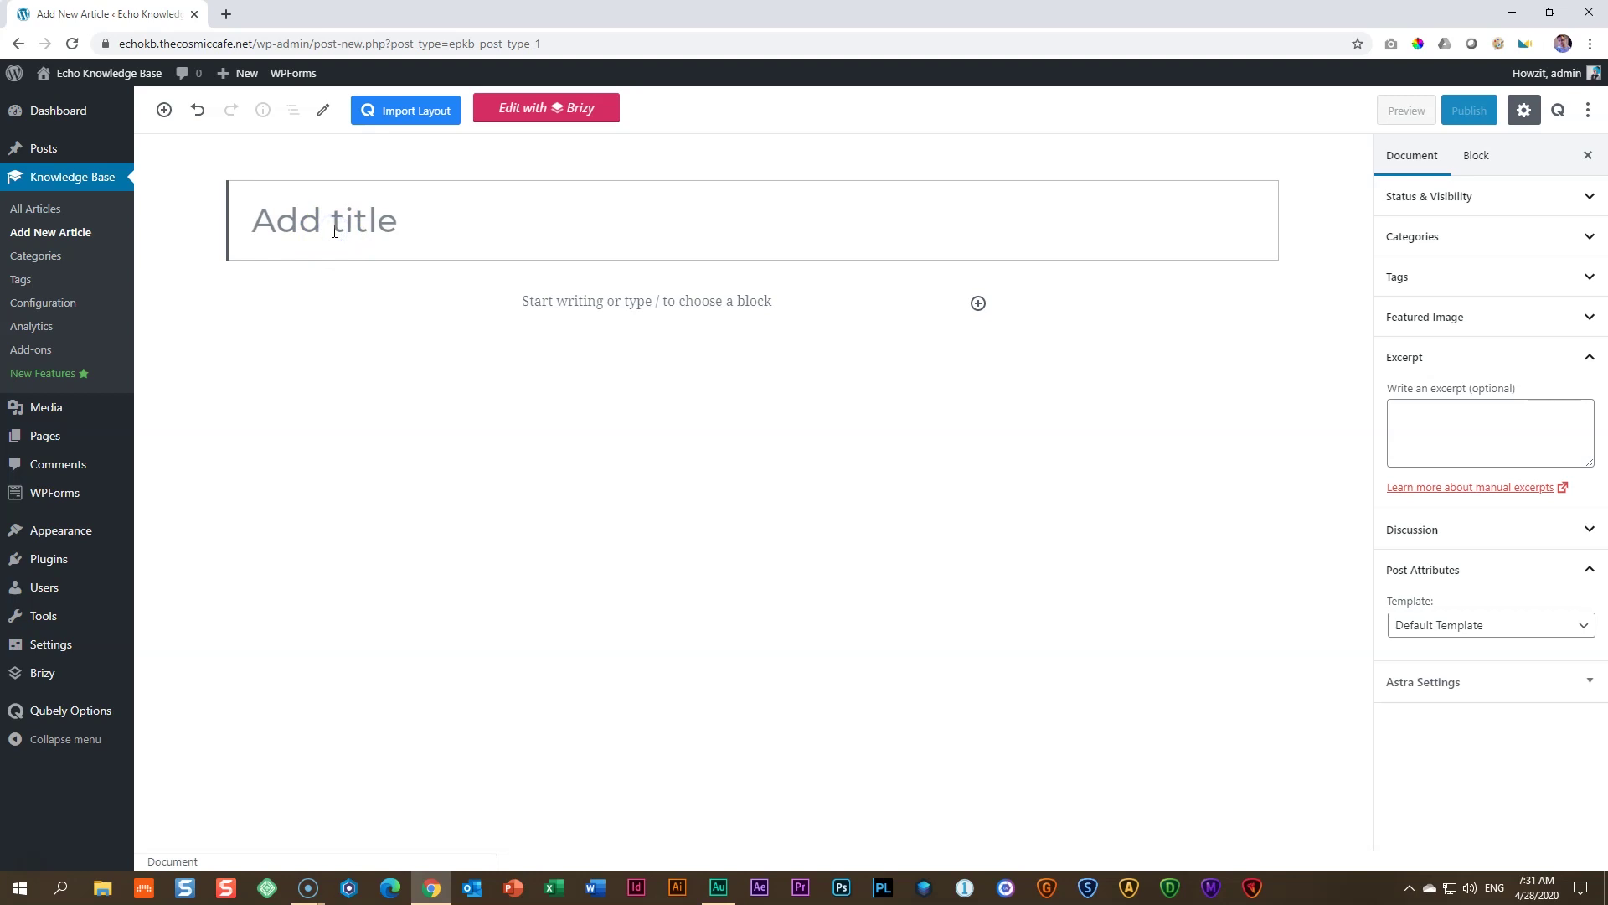
Title the article 'Brizy Page Builder' and publish it.
type("B")
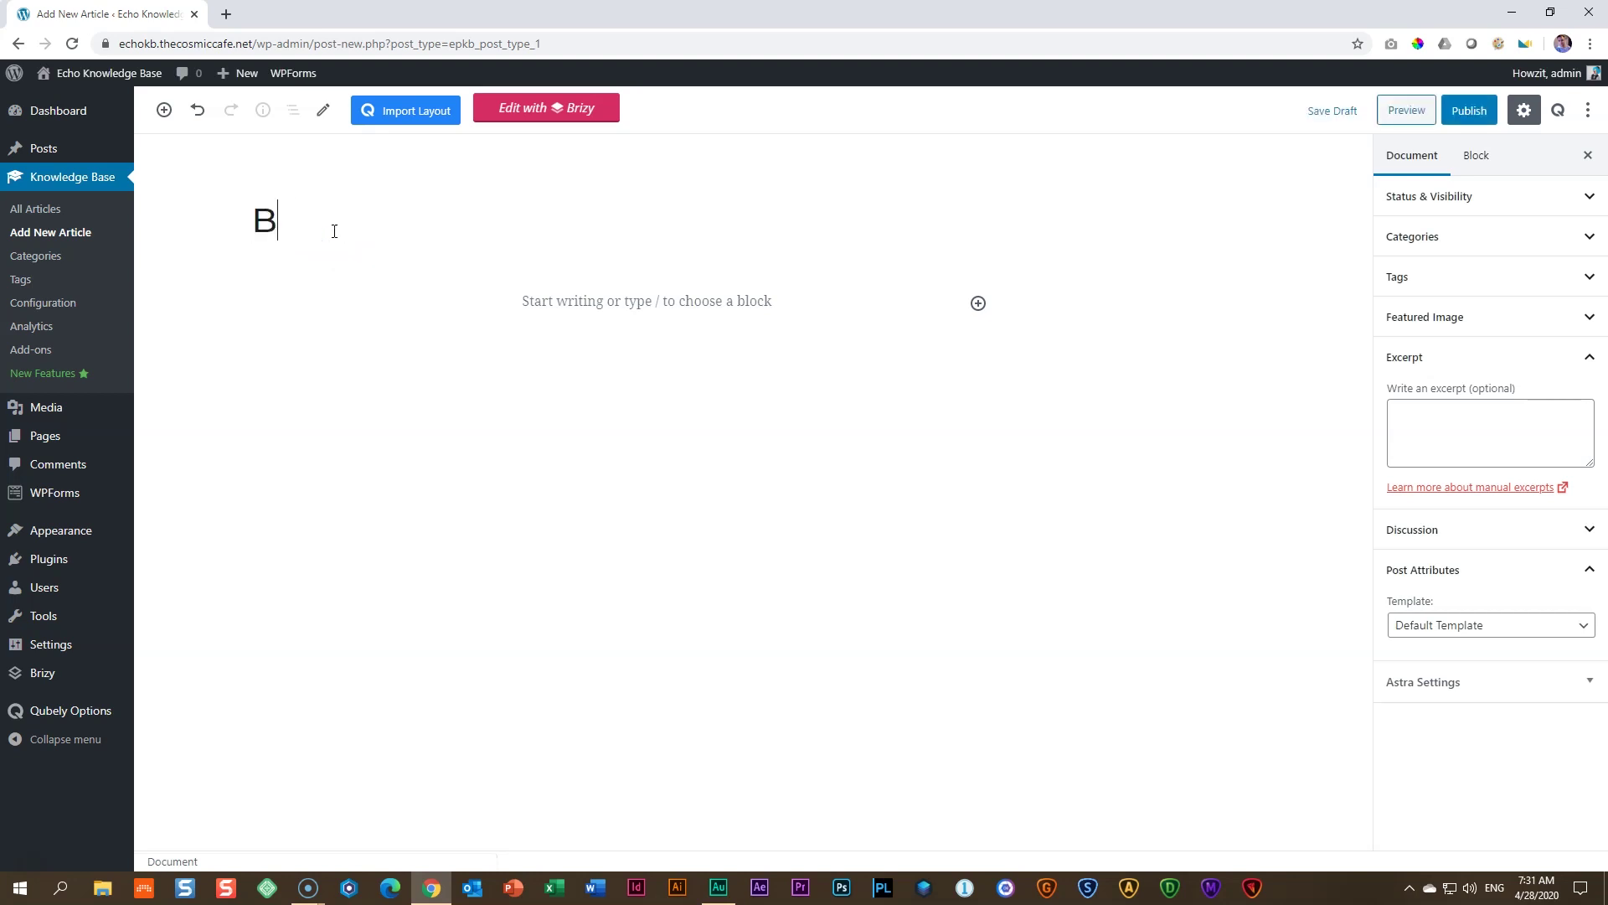
type("rizy Page bui")
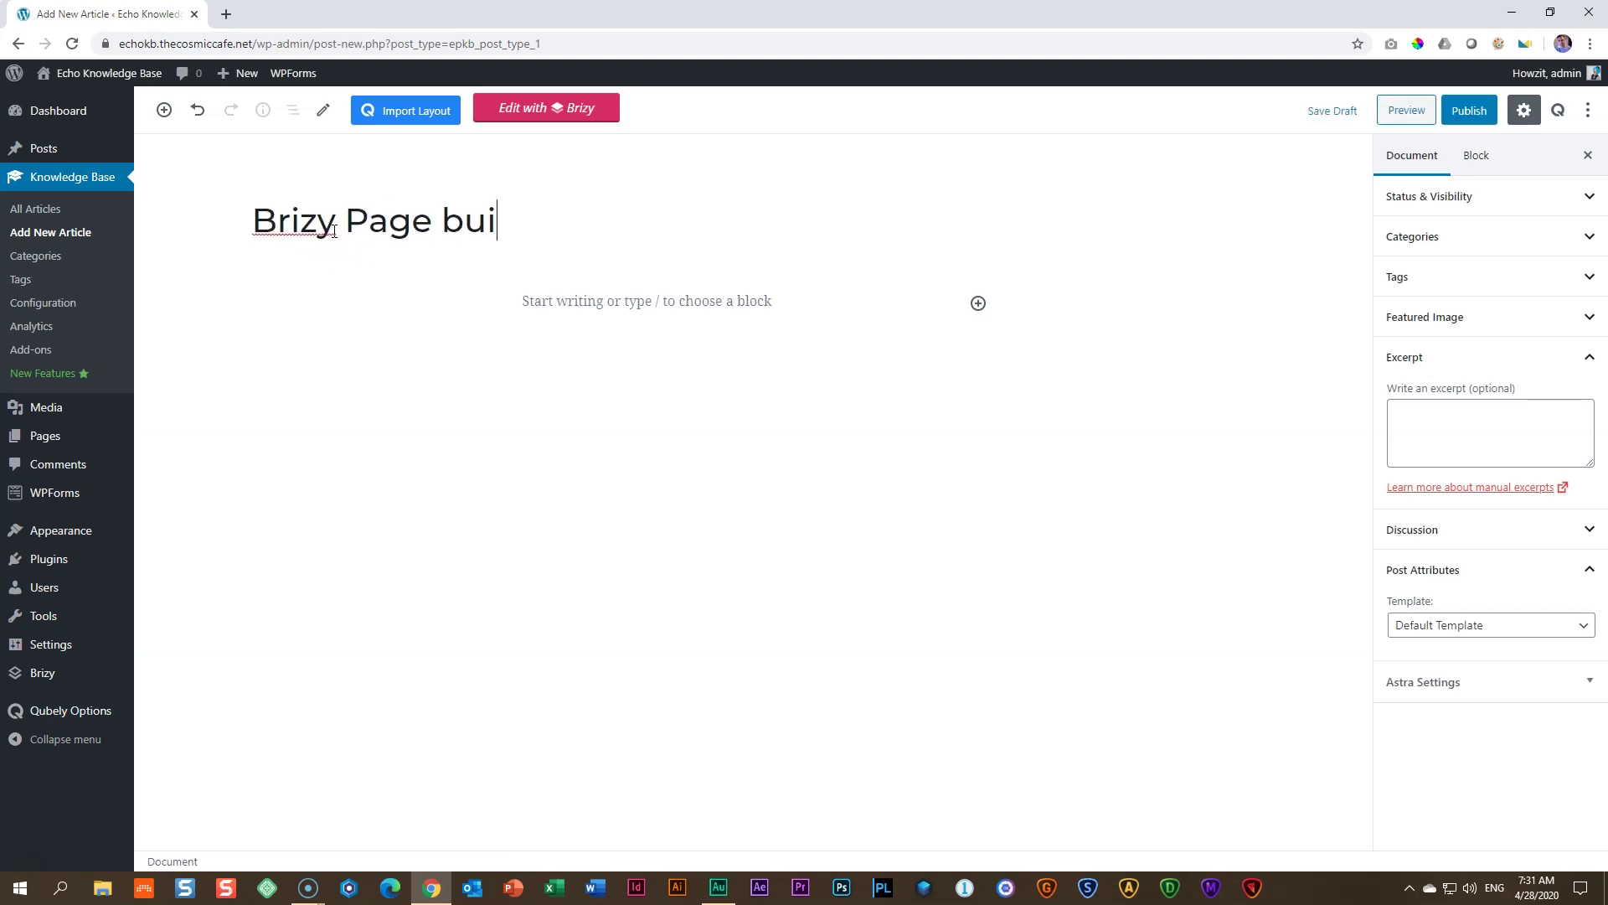
key("BackSpace")
key("BackSpace")
key("BackSpace")
type("Buiilder")
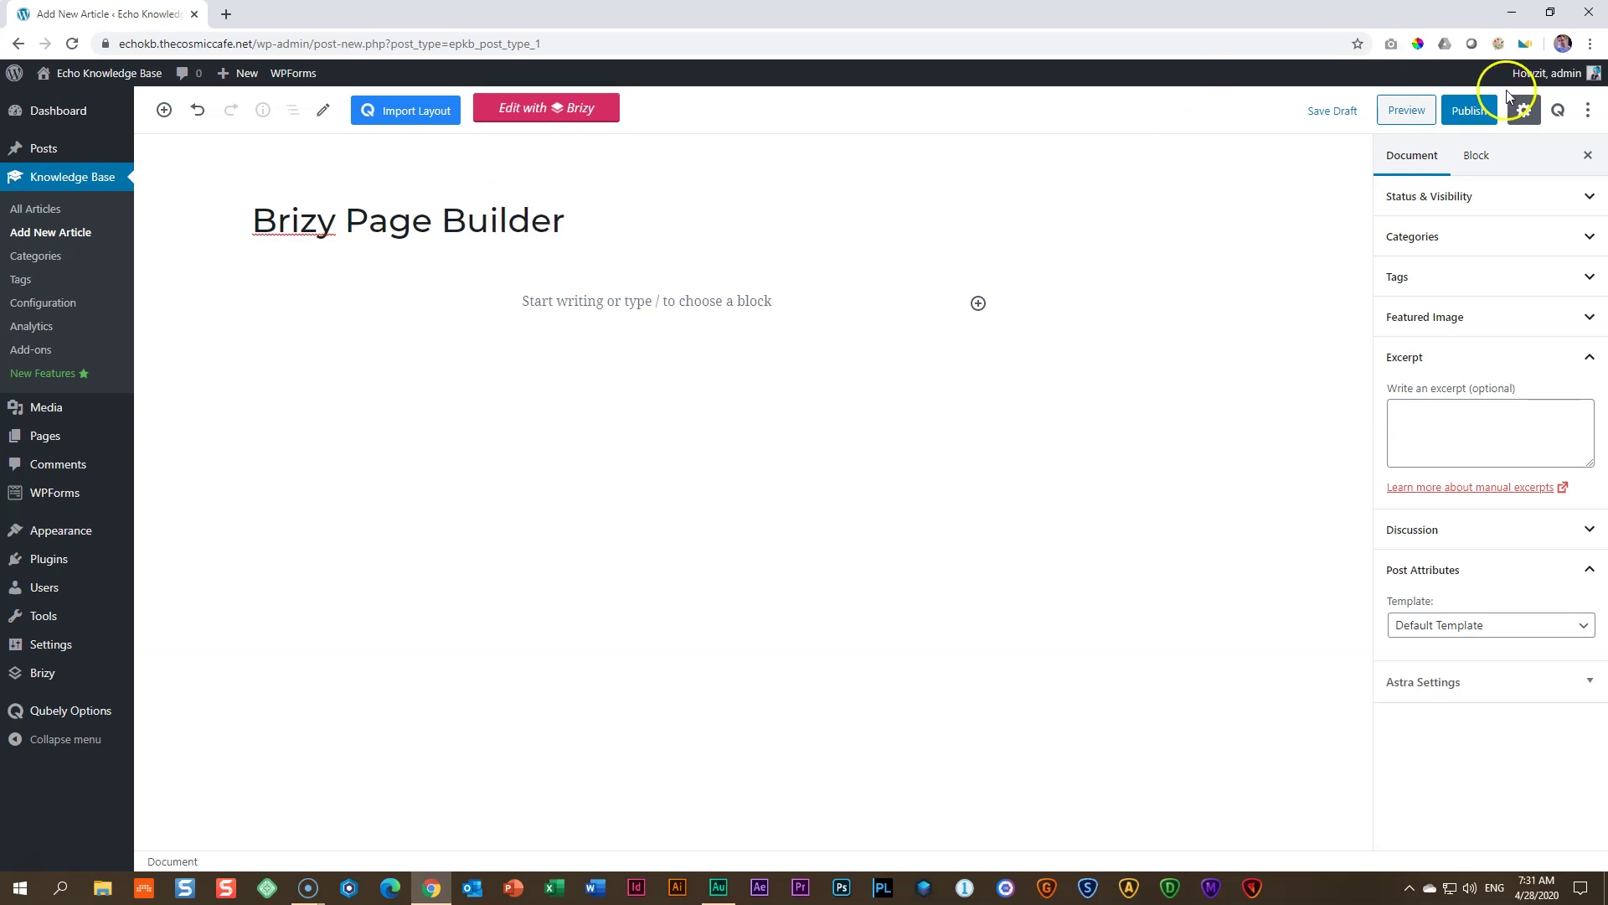
left_click(1468, 115)
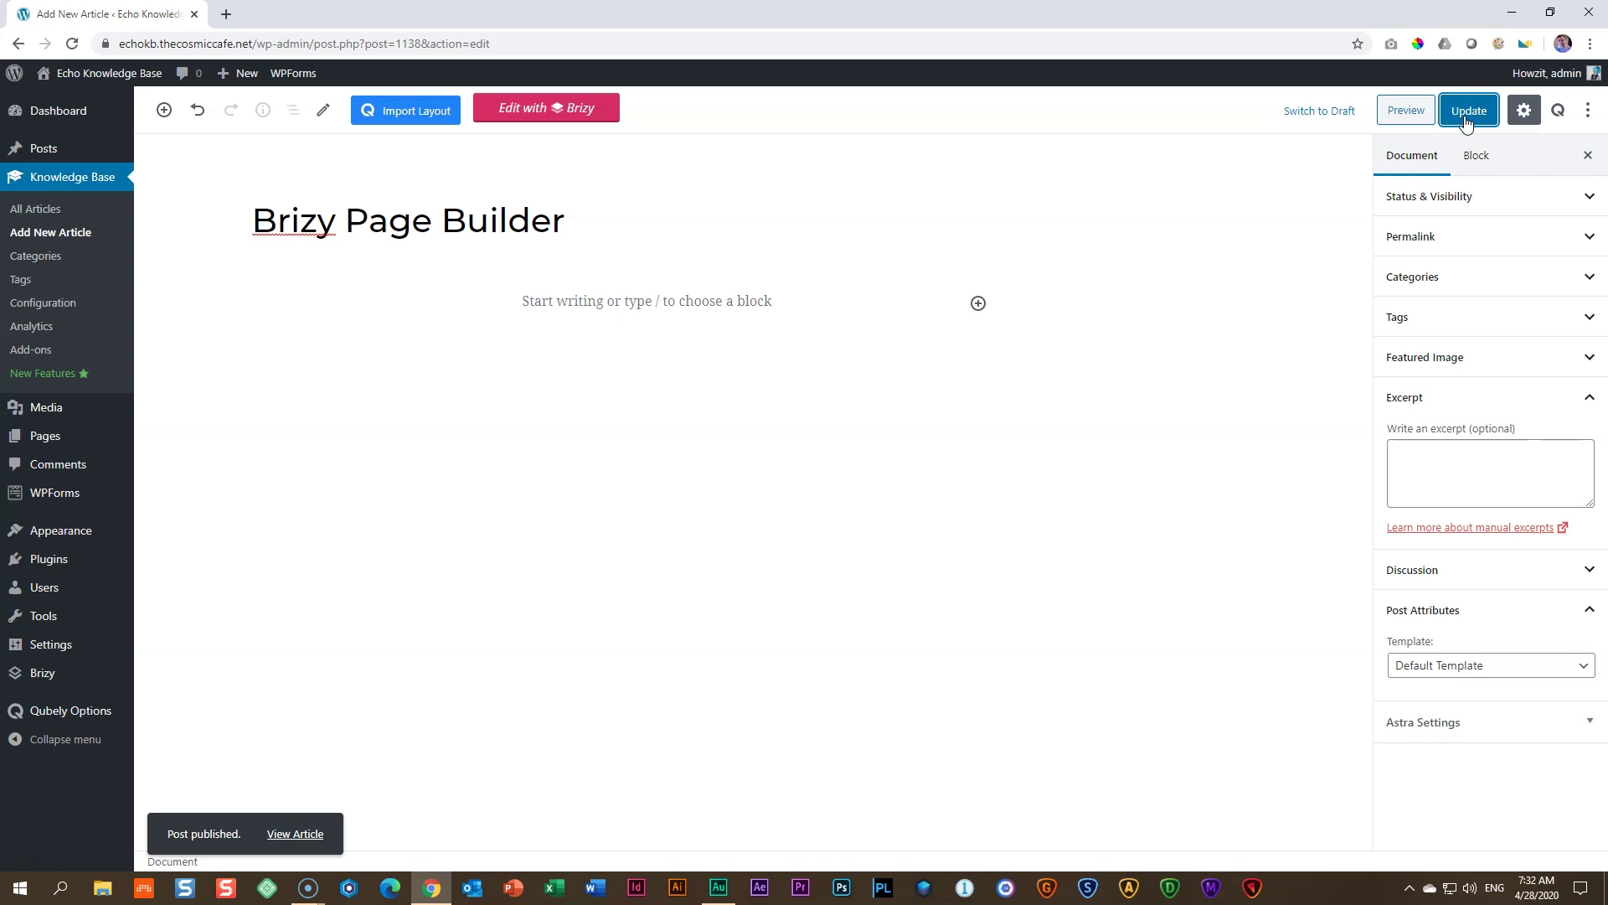
Assign the article to the FAQs category and update it.
left_click(1455, 278)
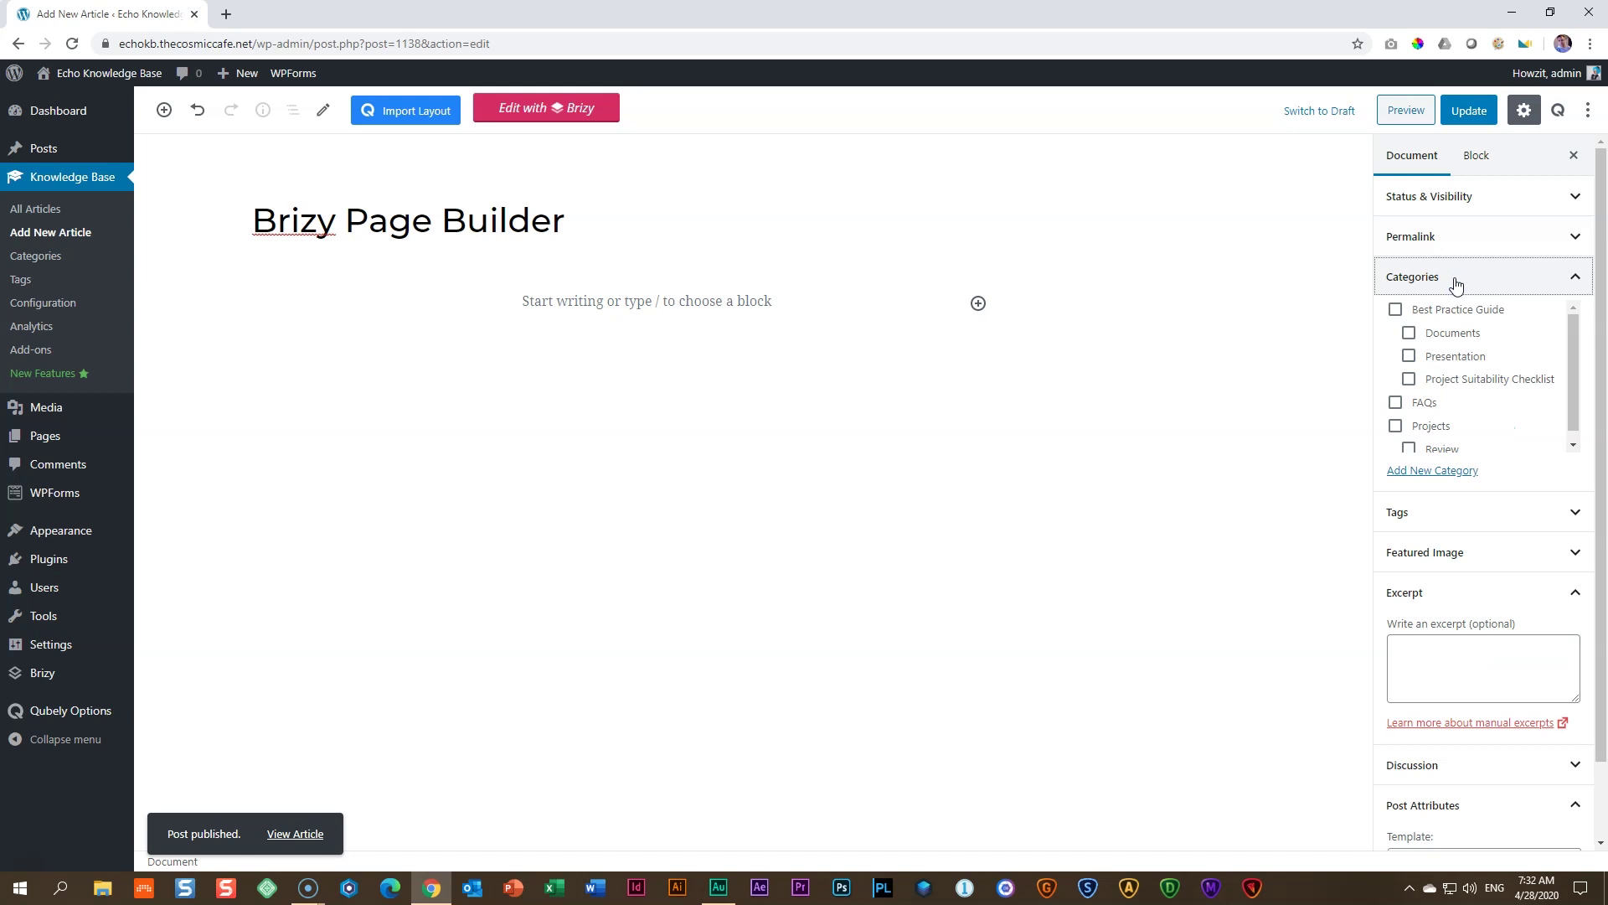
scroll(1568, 360, "down", 1)
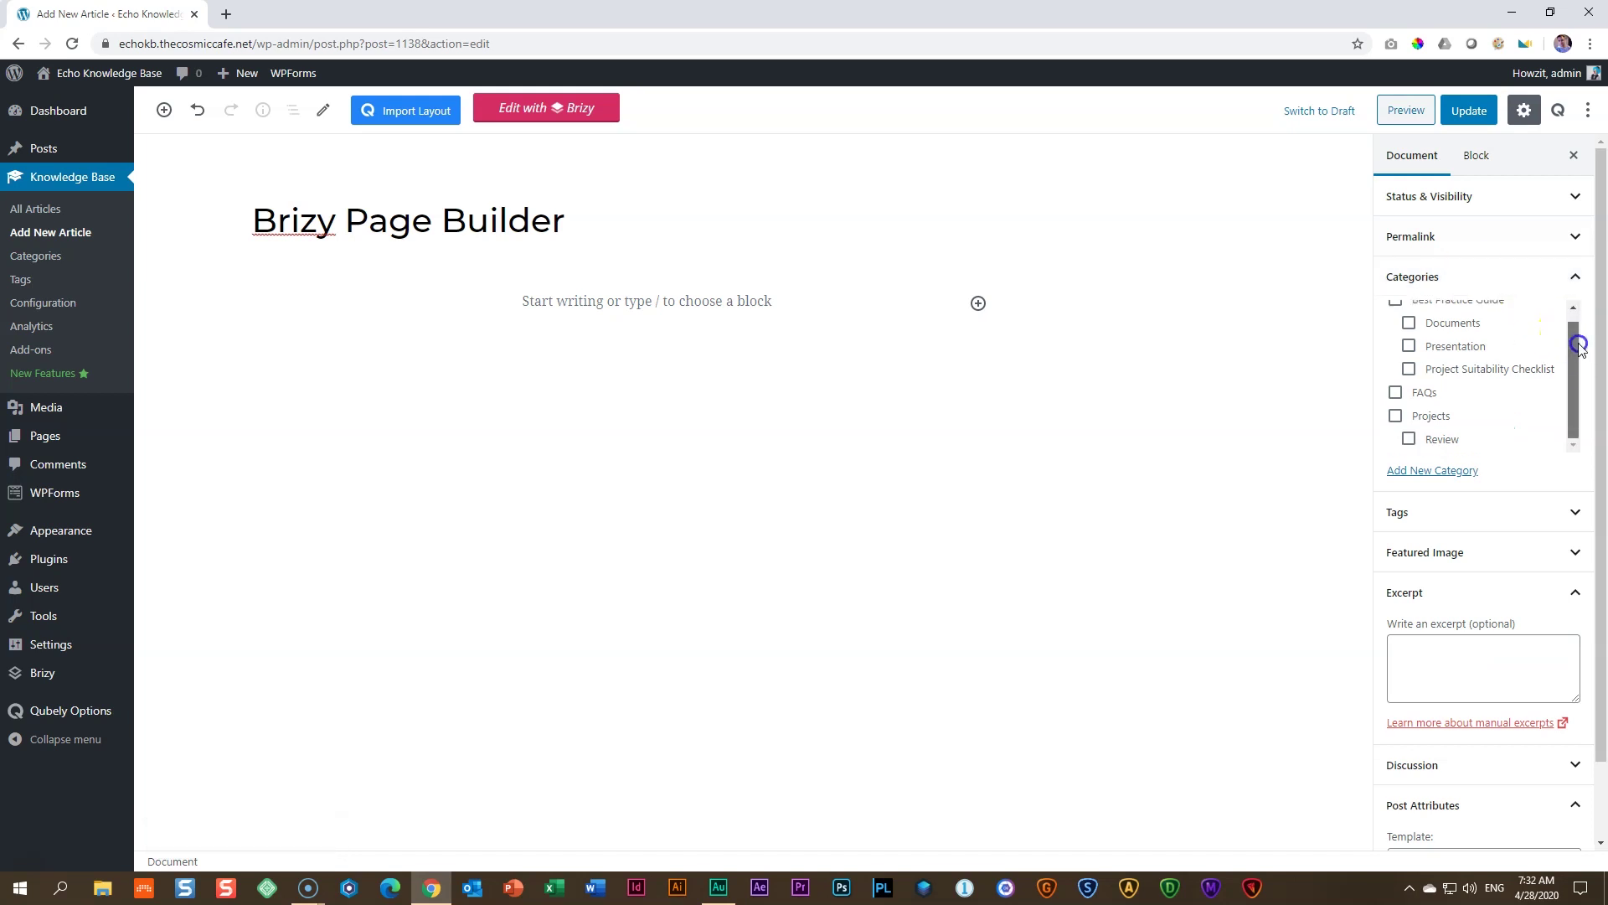
left_click_drag(1579, 346, 1579, 330)
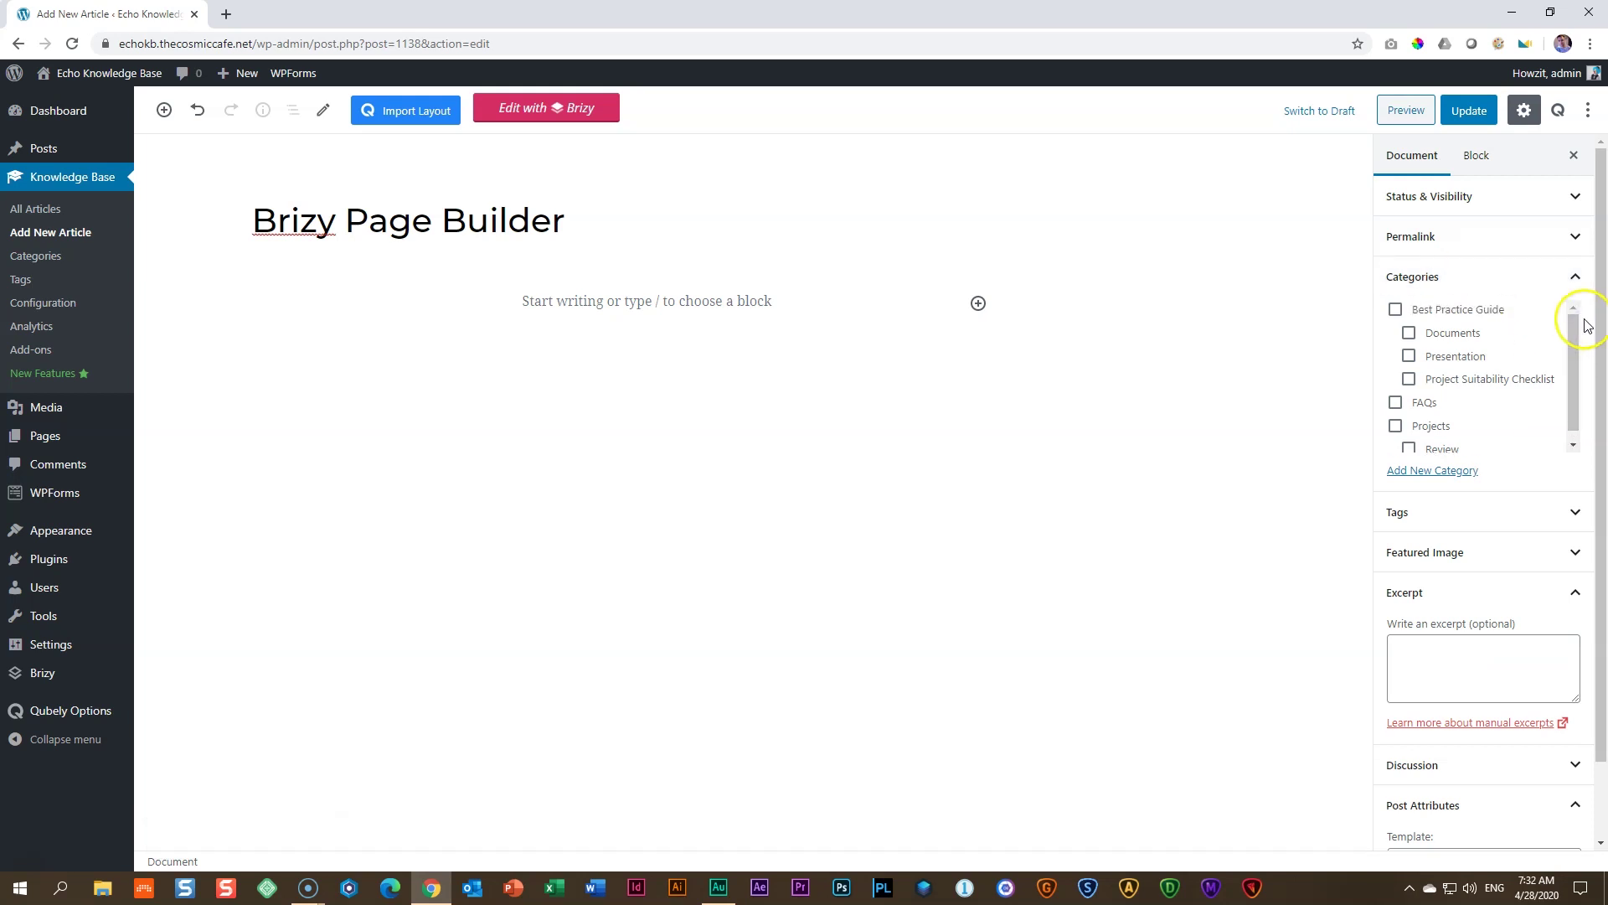
left_click(1395, 402)
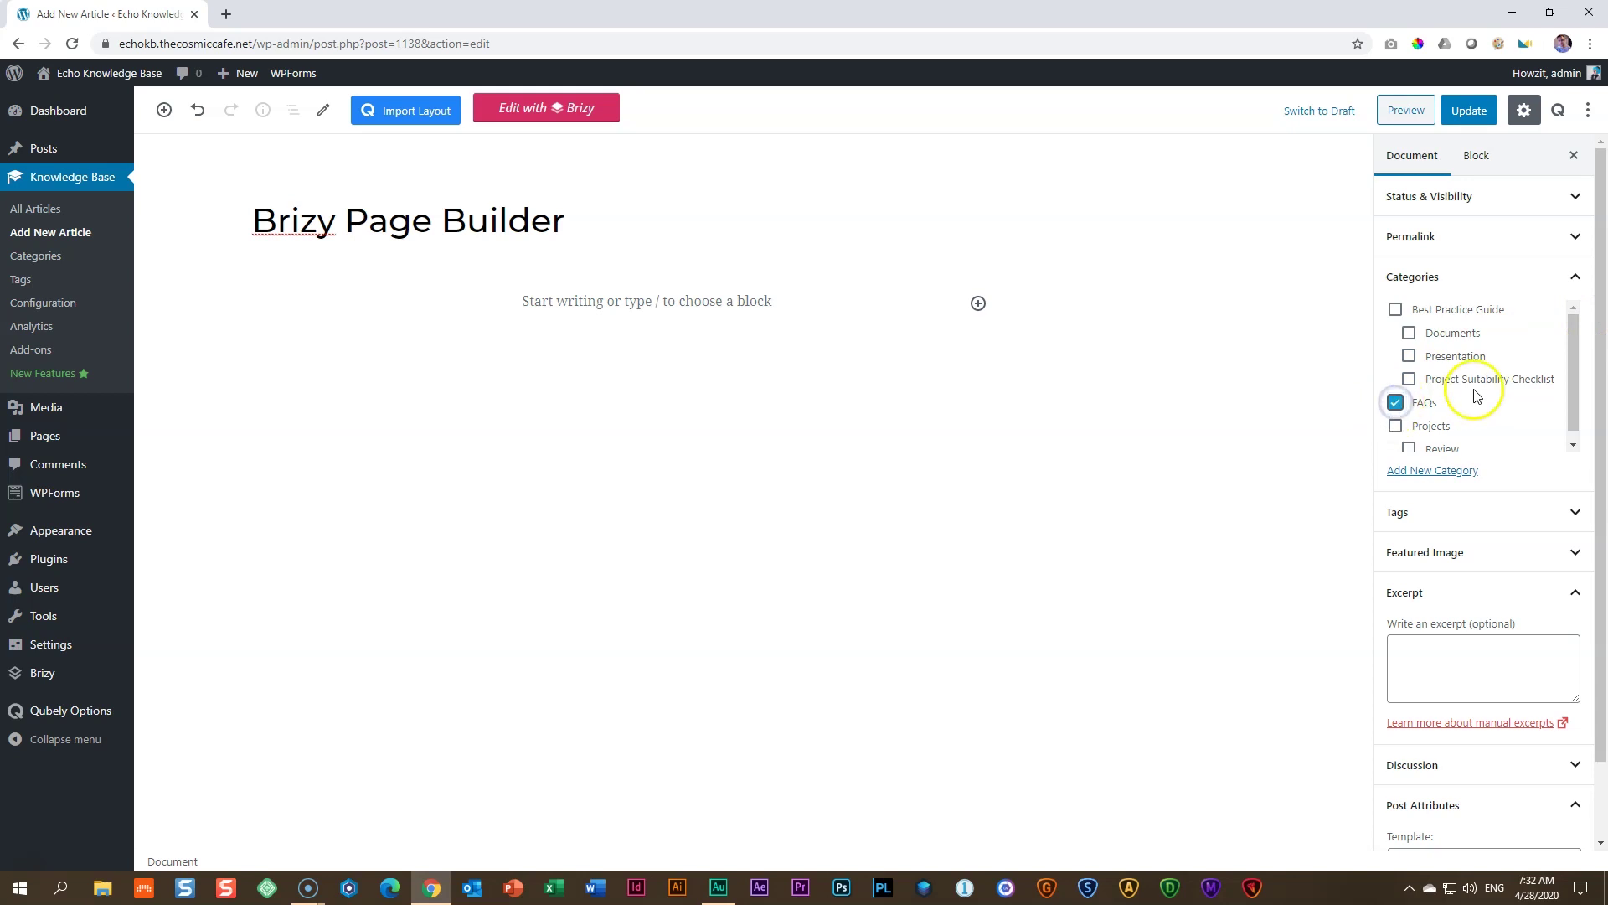
left_click(1466, 110)
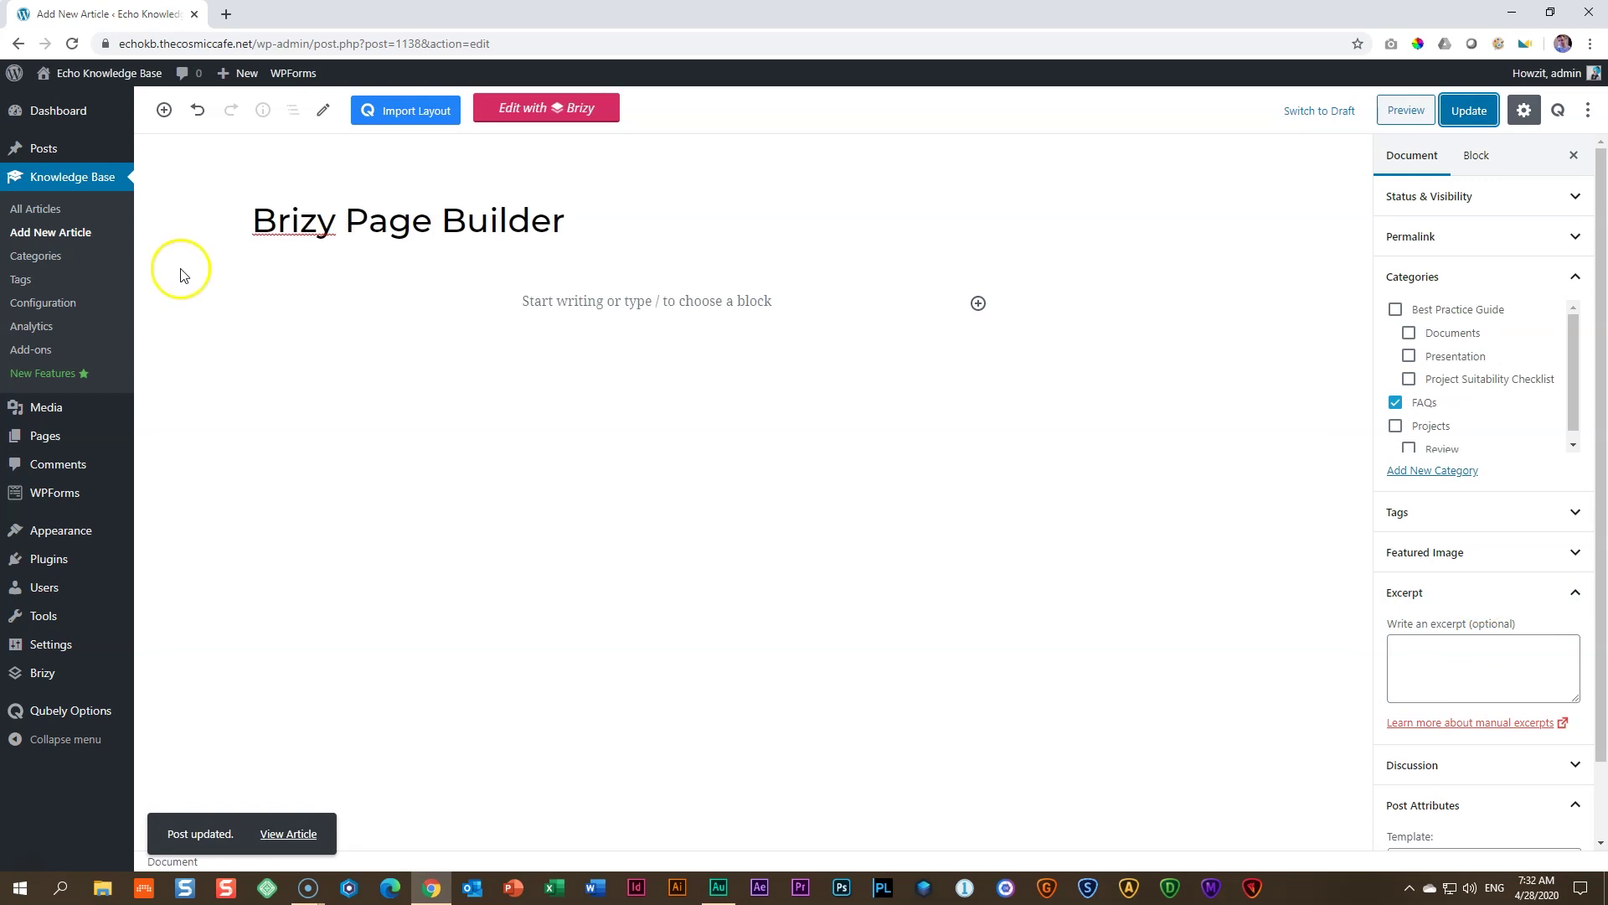
Open the article in Brizy and change its Page Template from Brizy Template to Default.
left_click(554, 111)
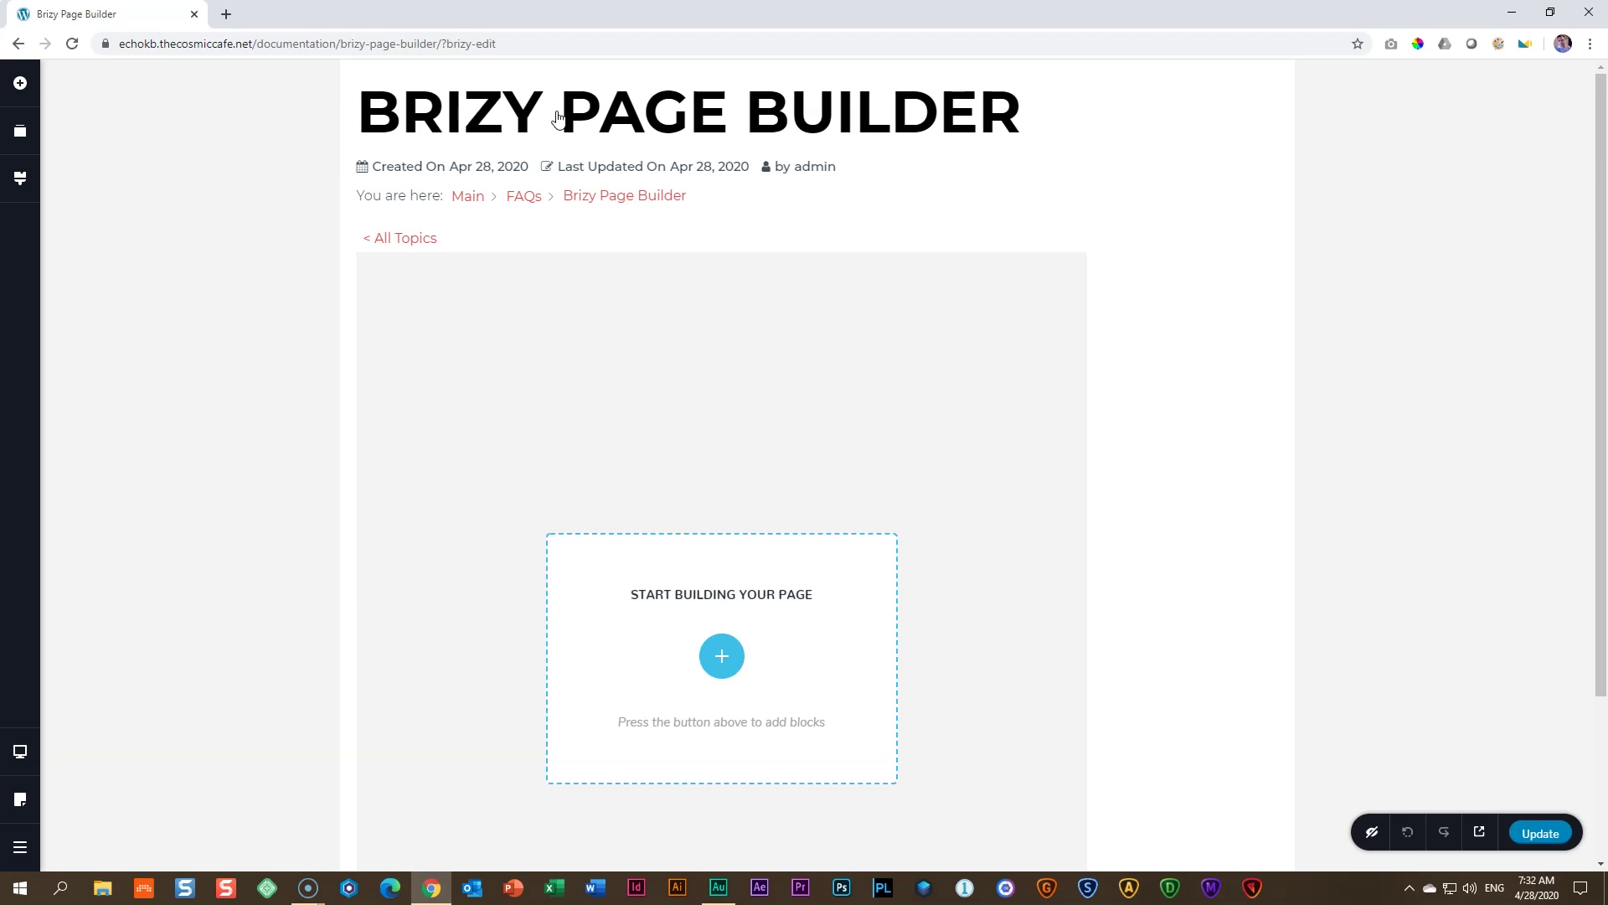
left_click(20, 800)
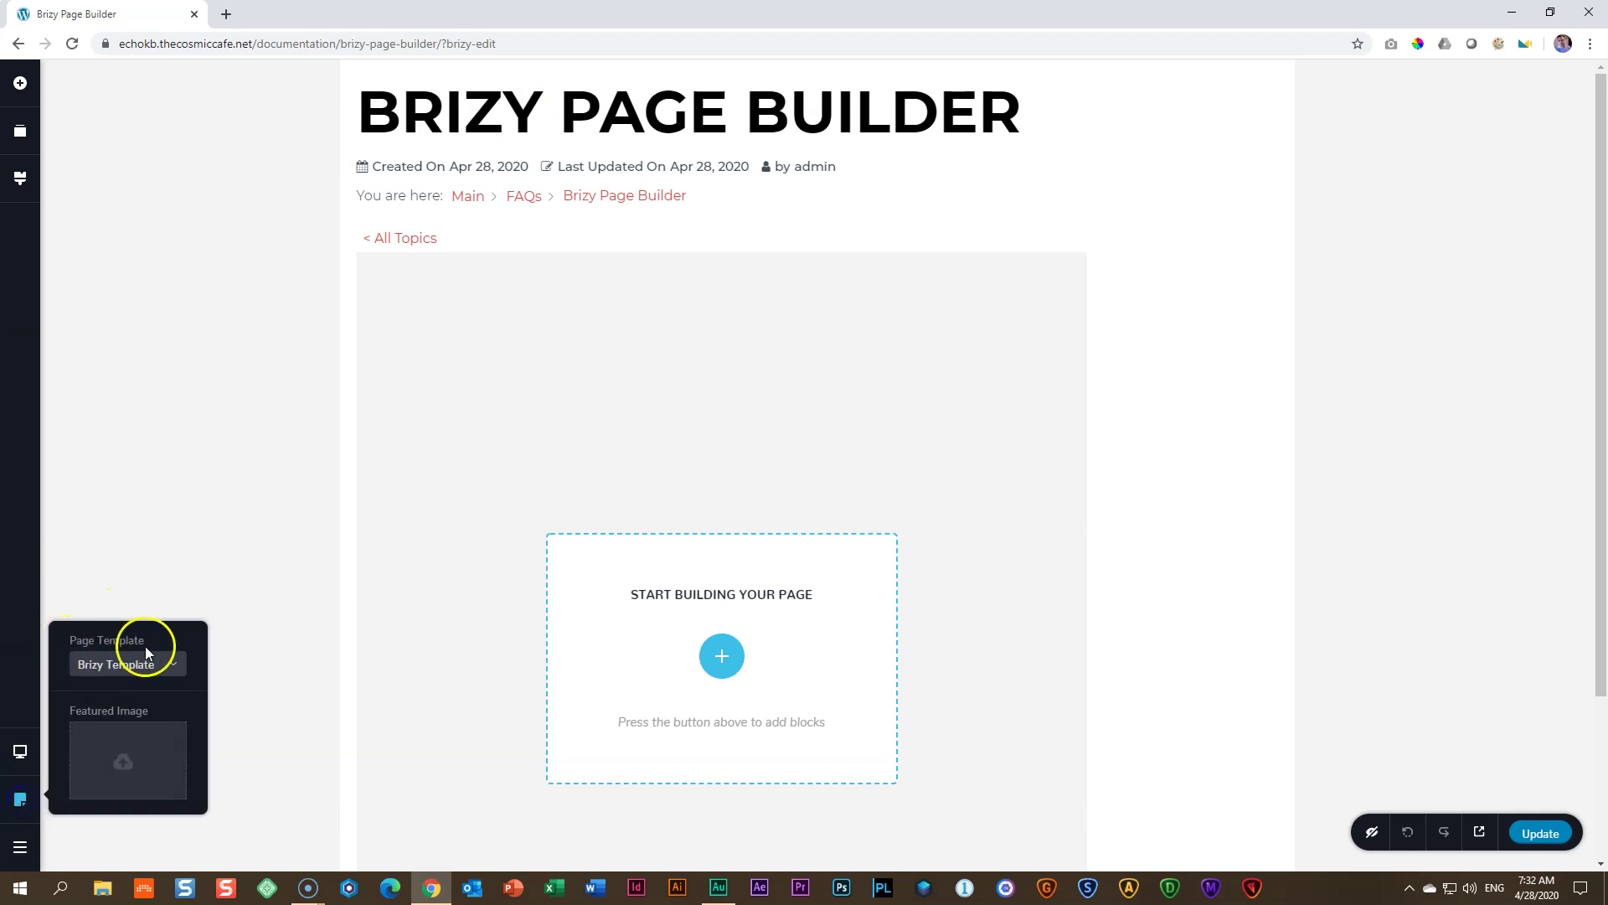
left_click(111, 664)
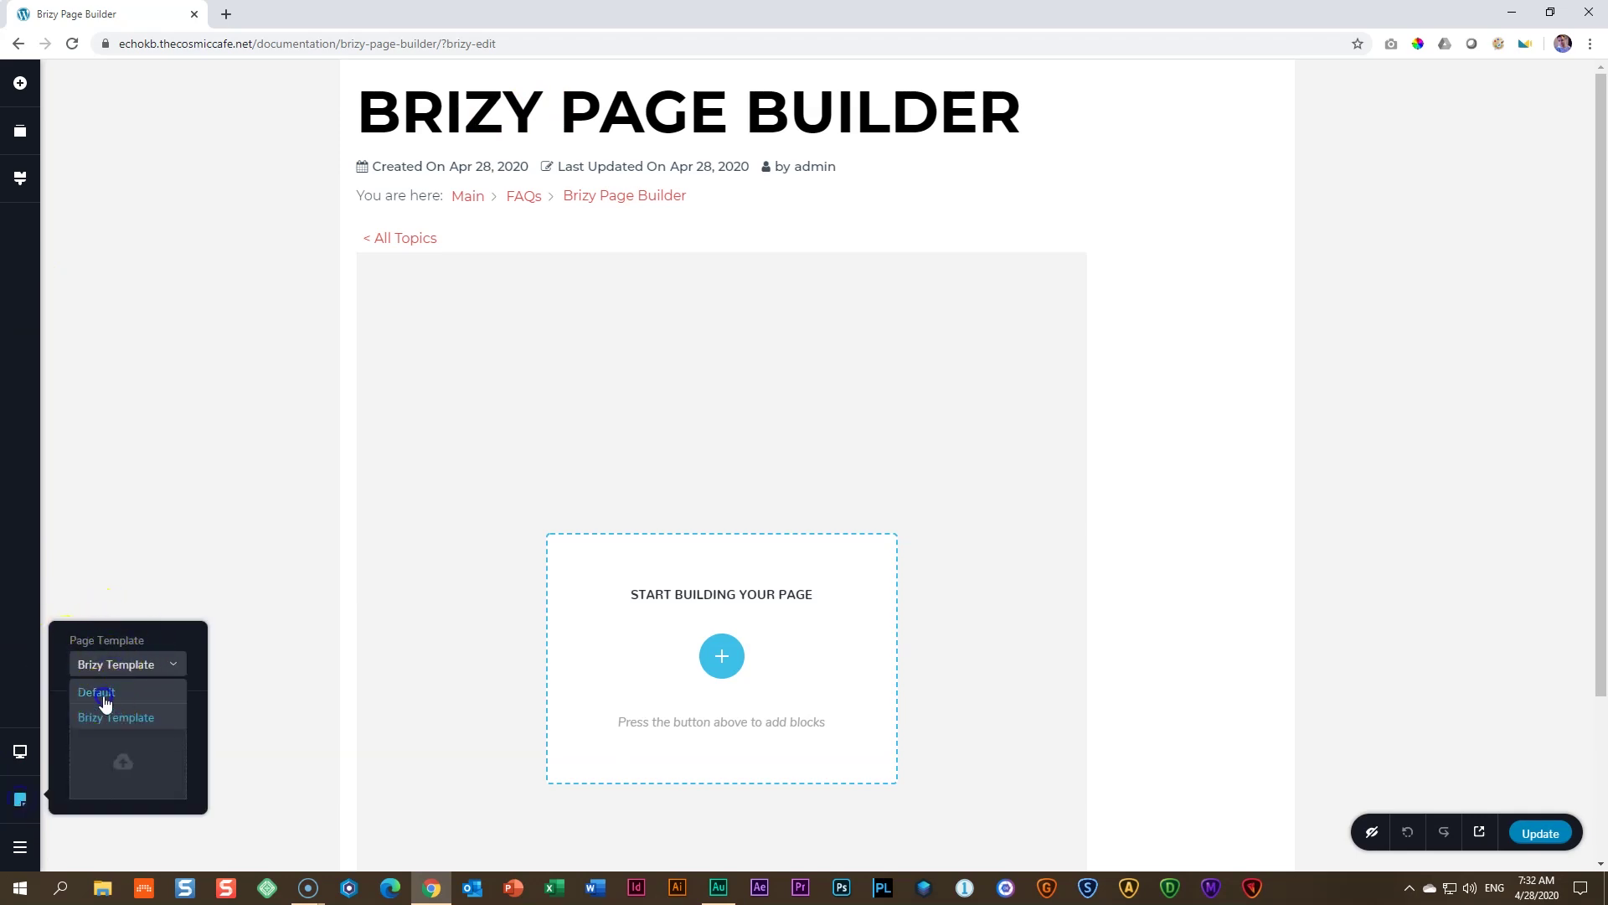
left_click(103, 695)
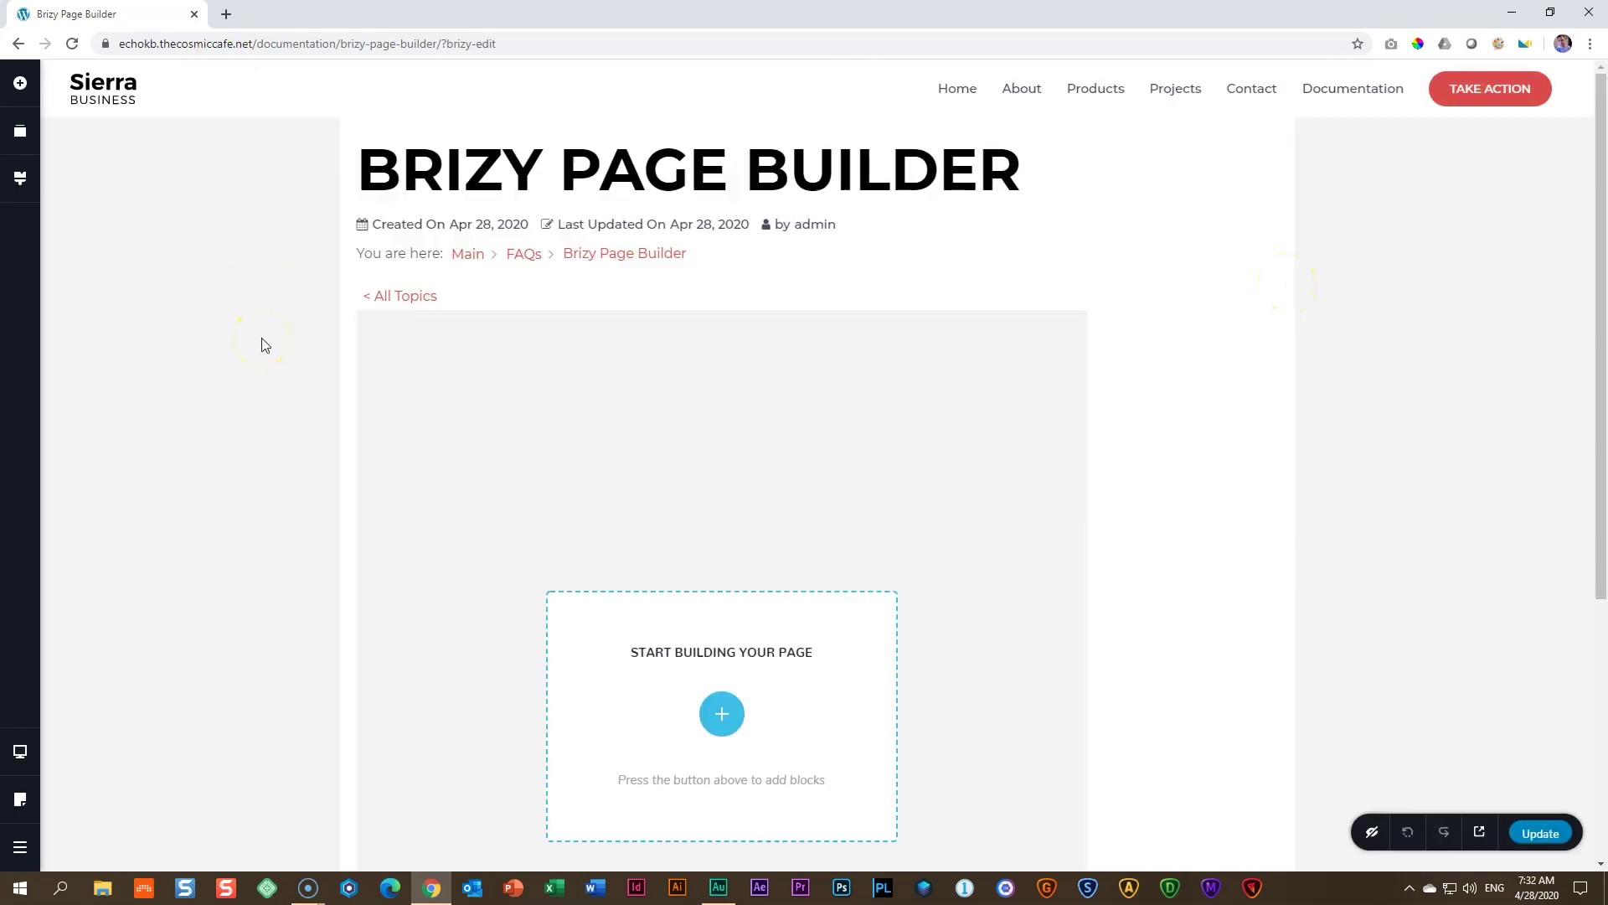
Insert the Great Impact on Reality hero block from the Blocks library.
scroll(782, 574, "down", 3)
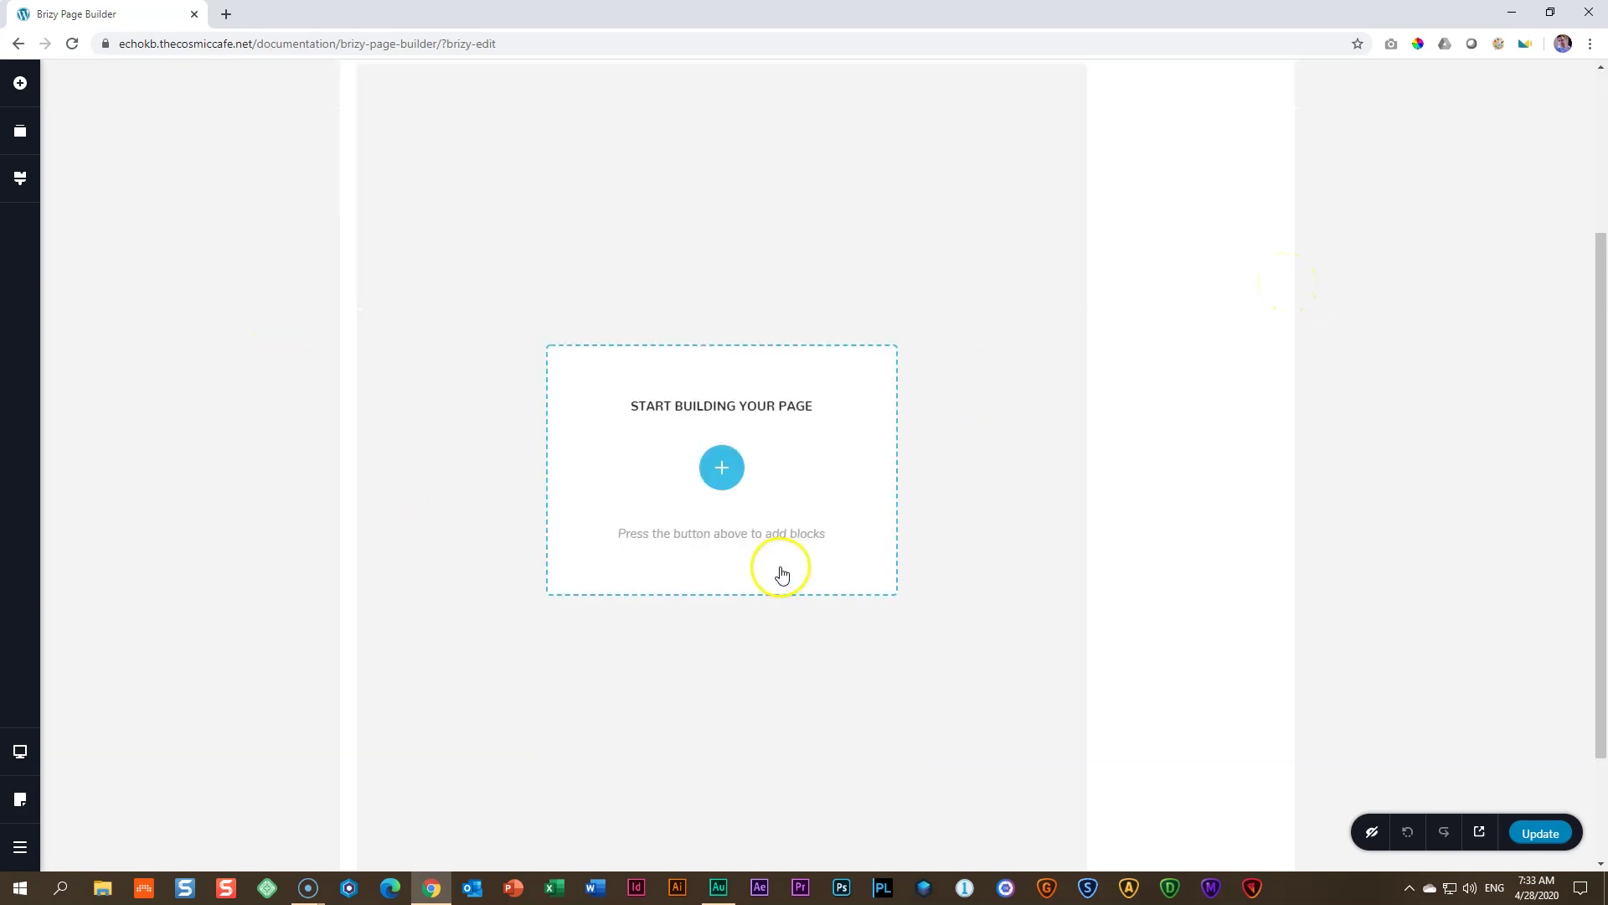
scroll(781, 567, "down", 2)
scroll(780, 567, "up", 5)
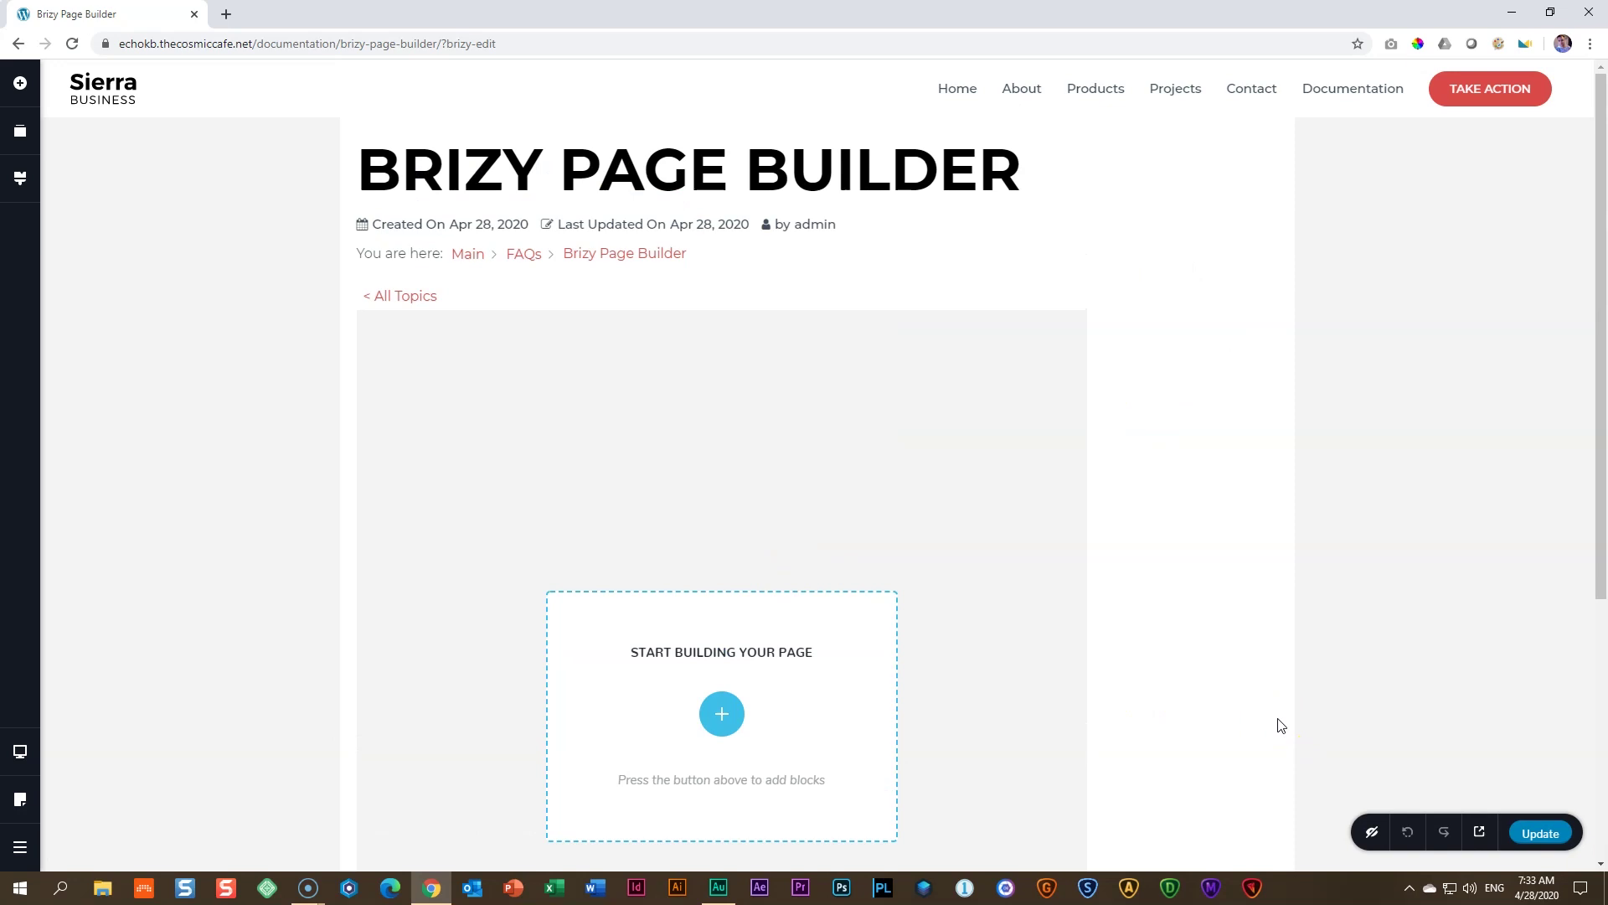
scroll(1225, 689, "down", 3)
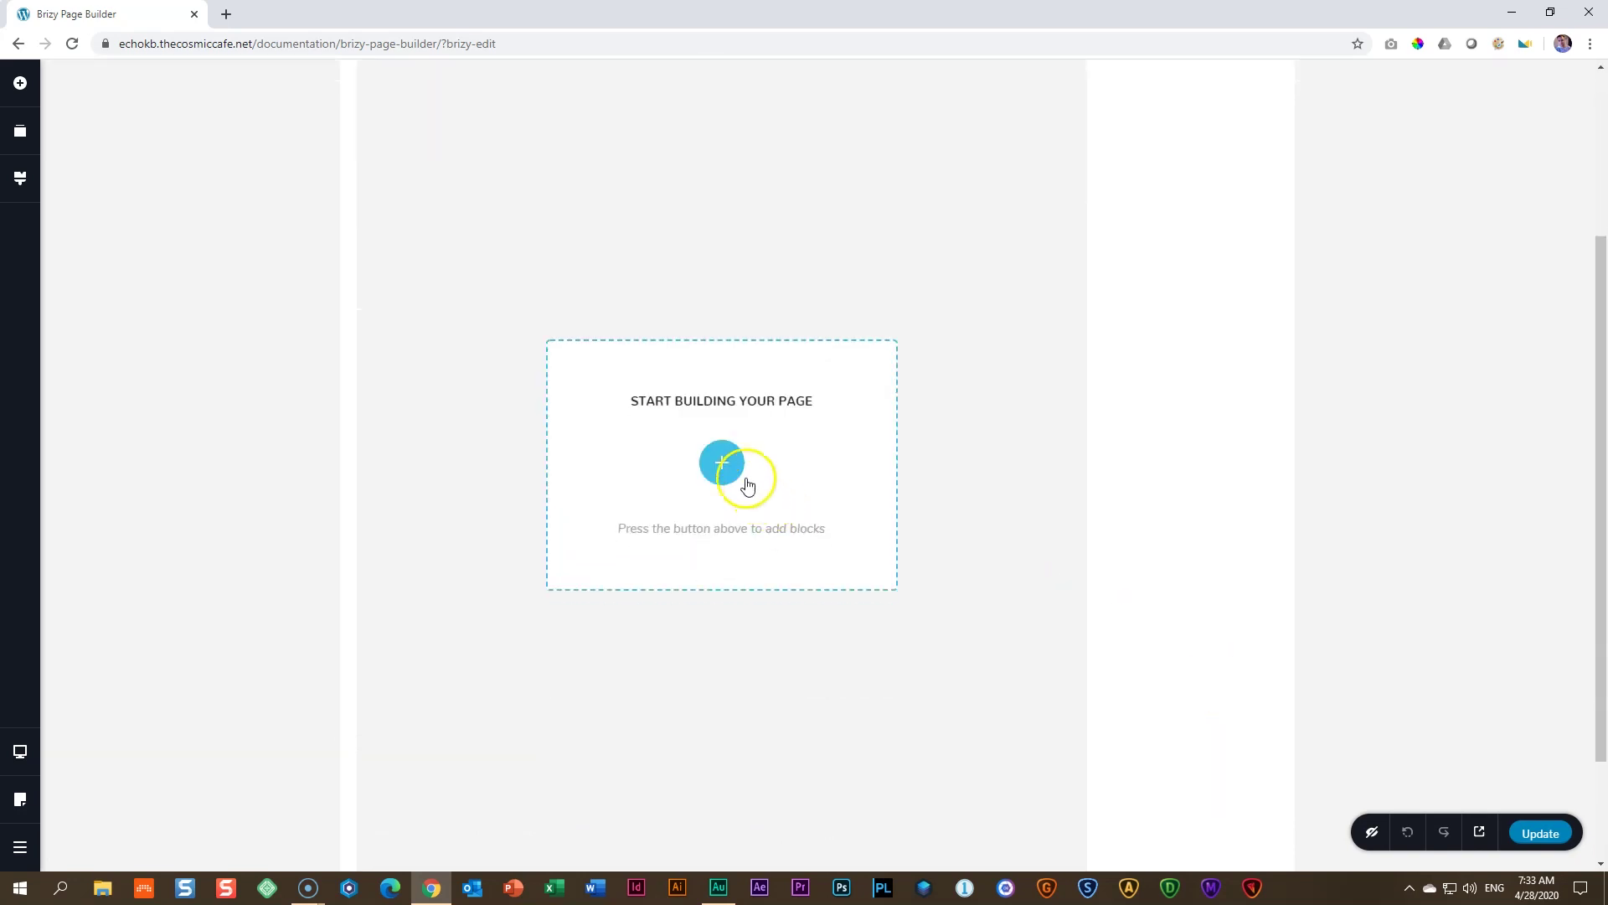
left_click(746, 484)
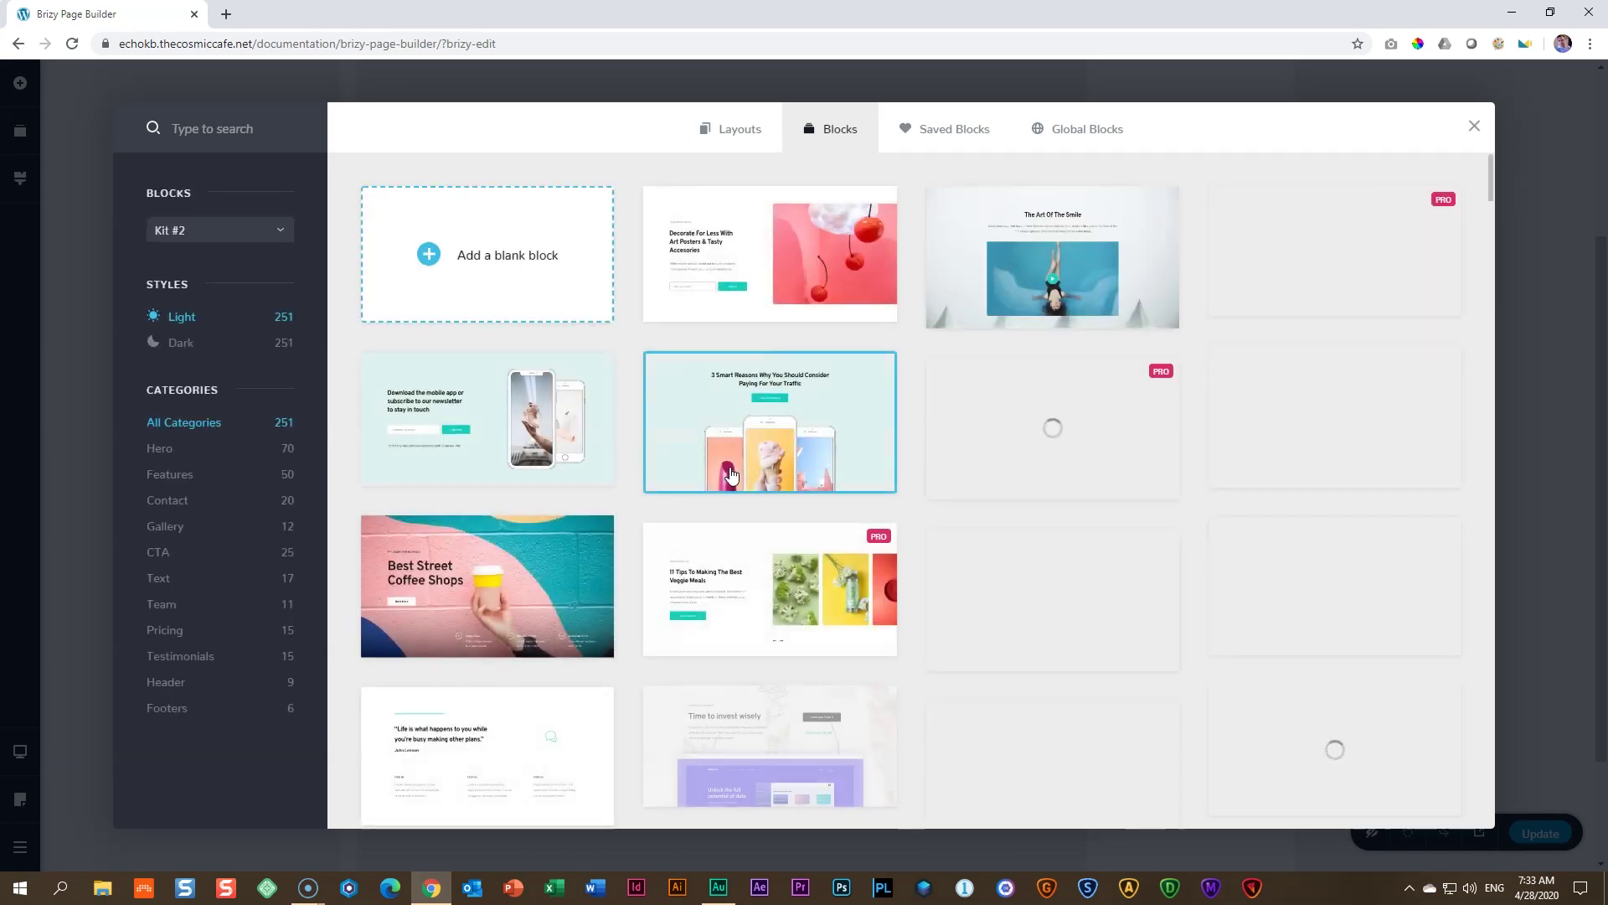
left_click(1089, 575)
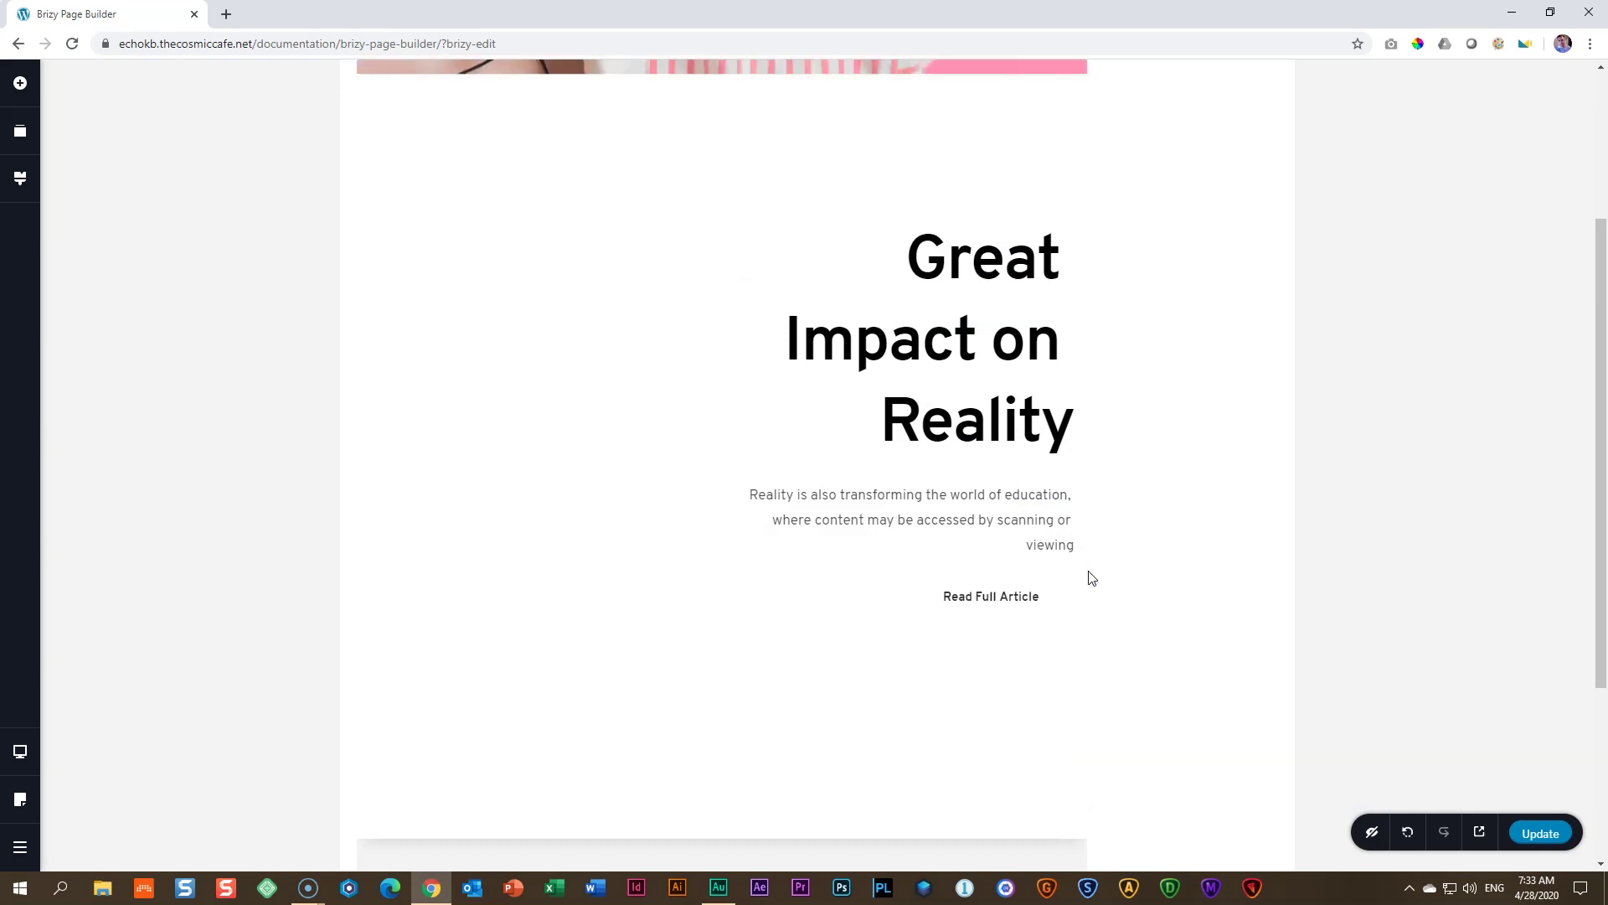
Add the Features block about the best client experience below the hero.
scroll(1023, 563, "down", 3)
left_click(722, 636)
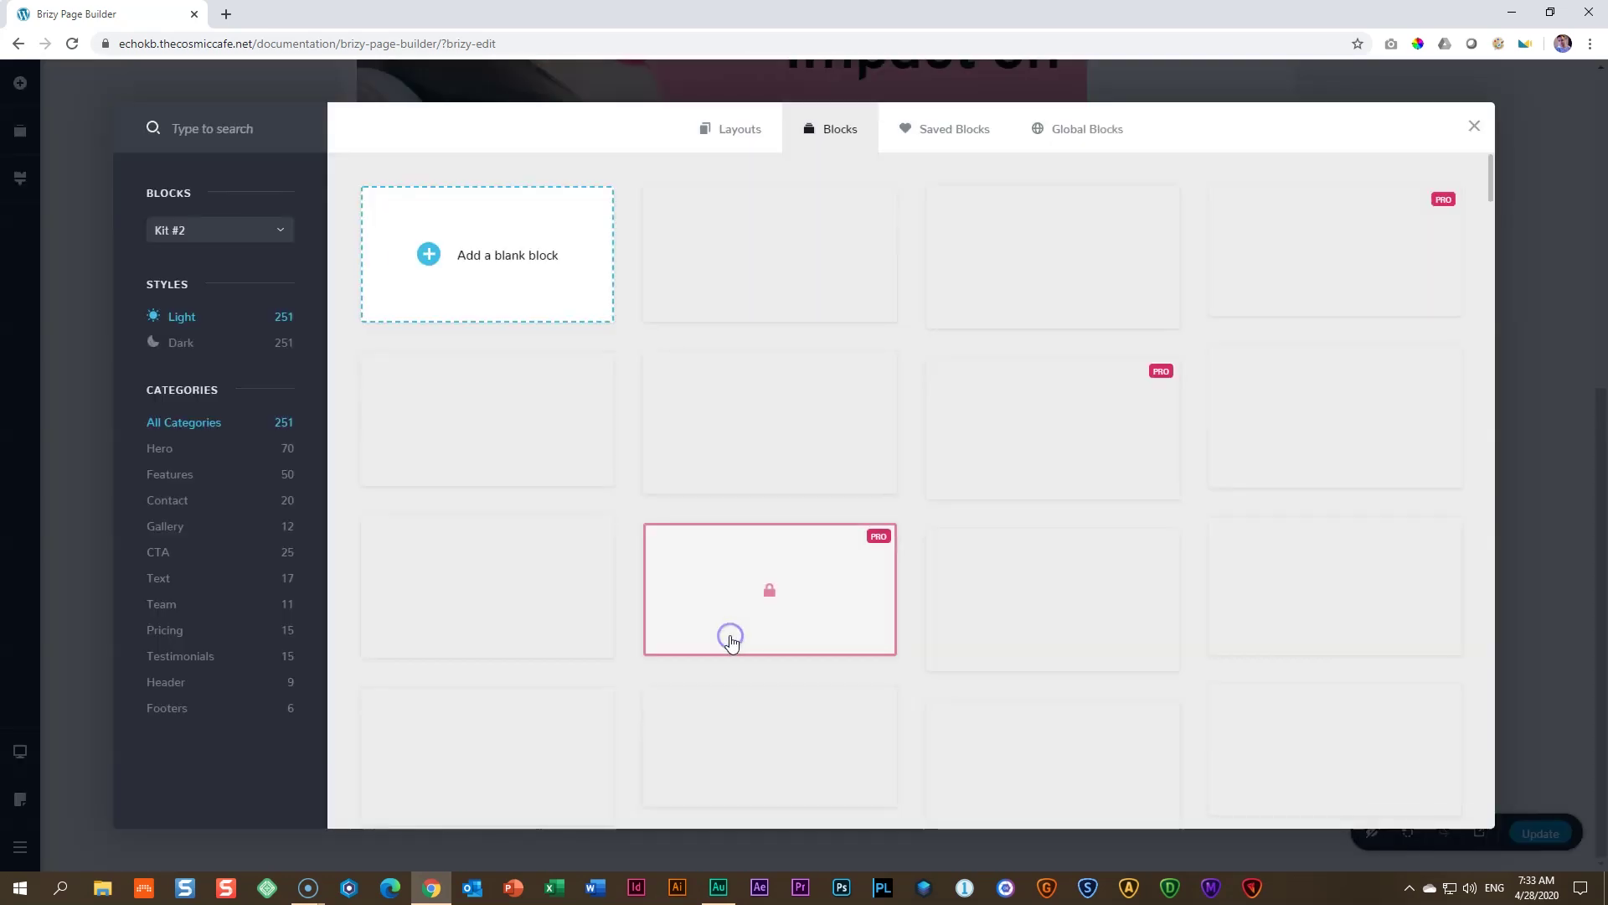
left_click(164, 474)
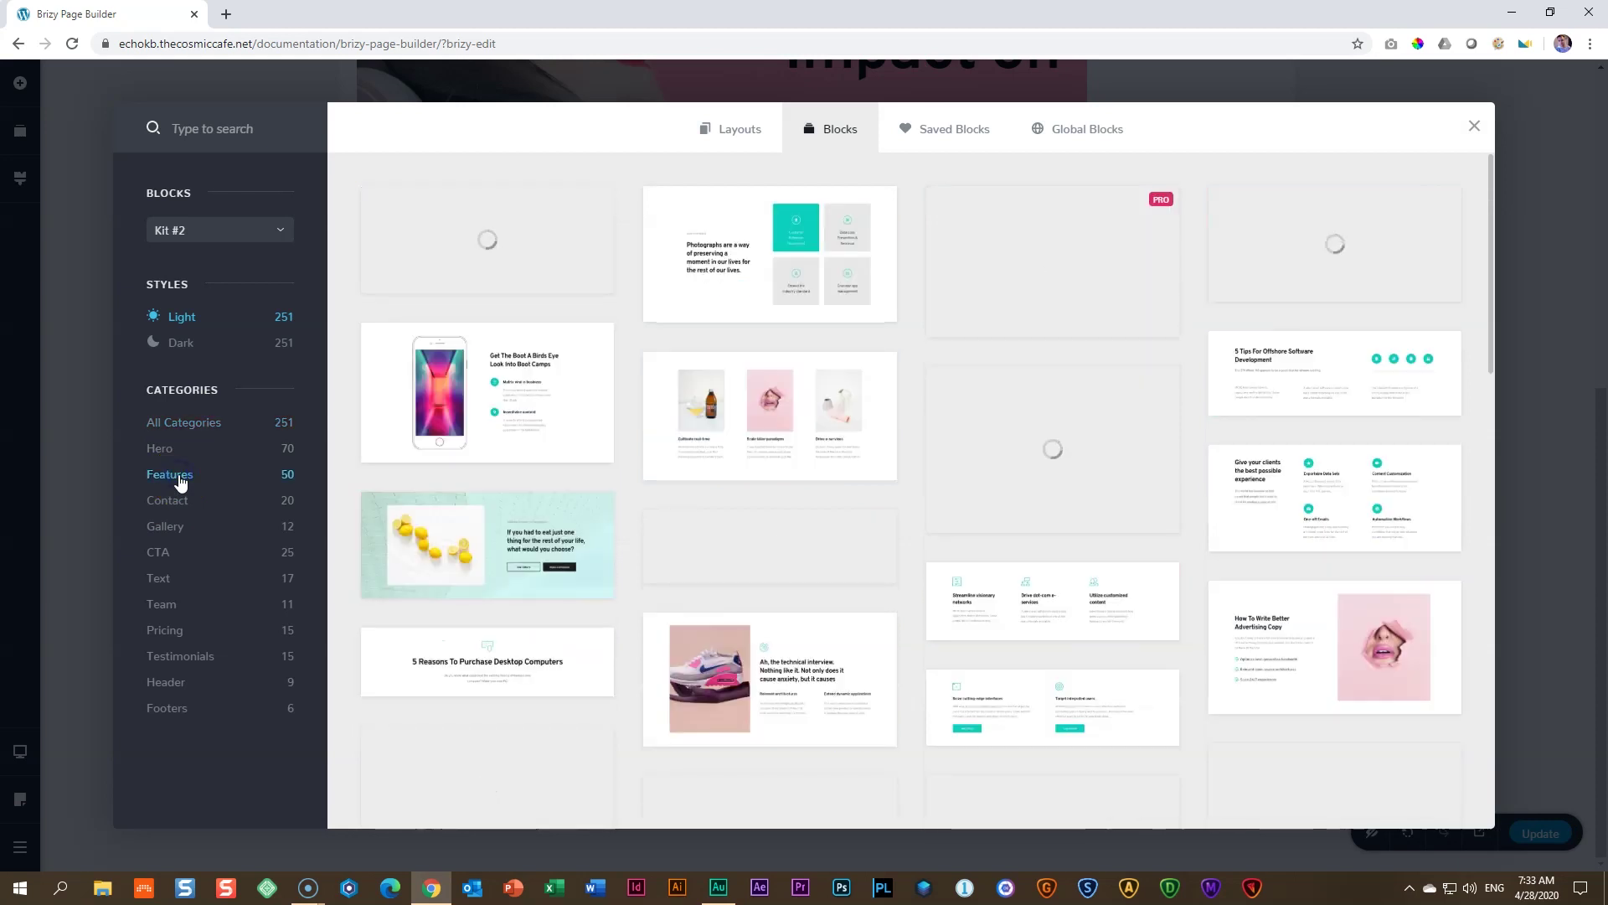
left_click(1300, 481)
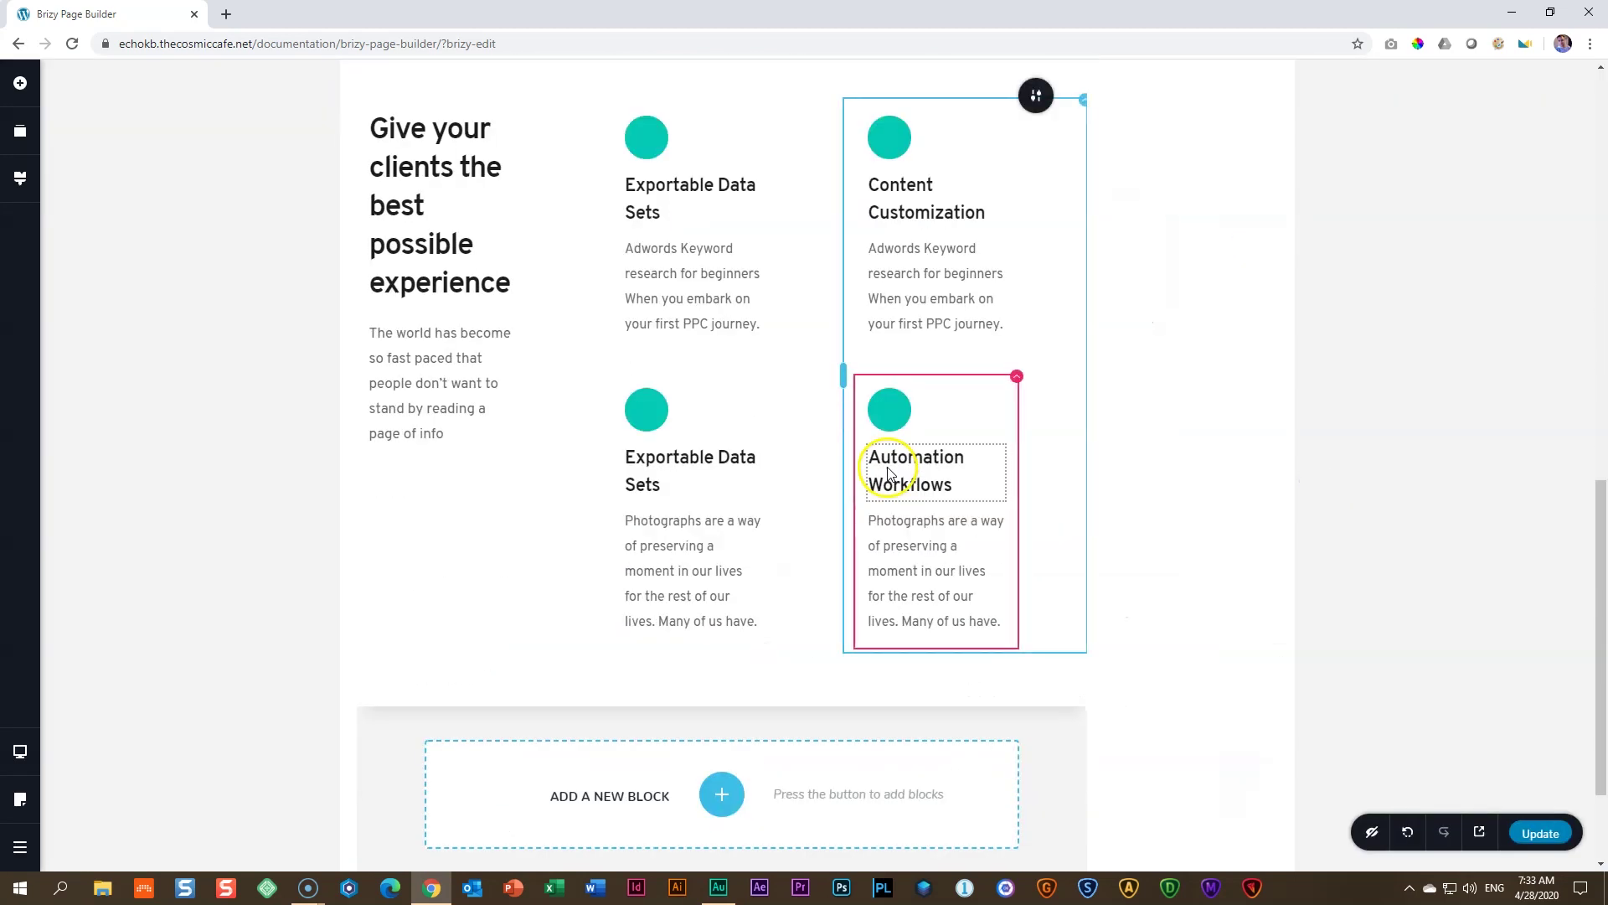
Add the 'Life is what happens' quote block, then update and preview the article.
left_click(722, 794)
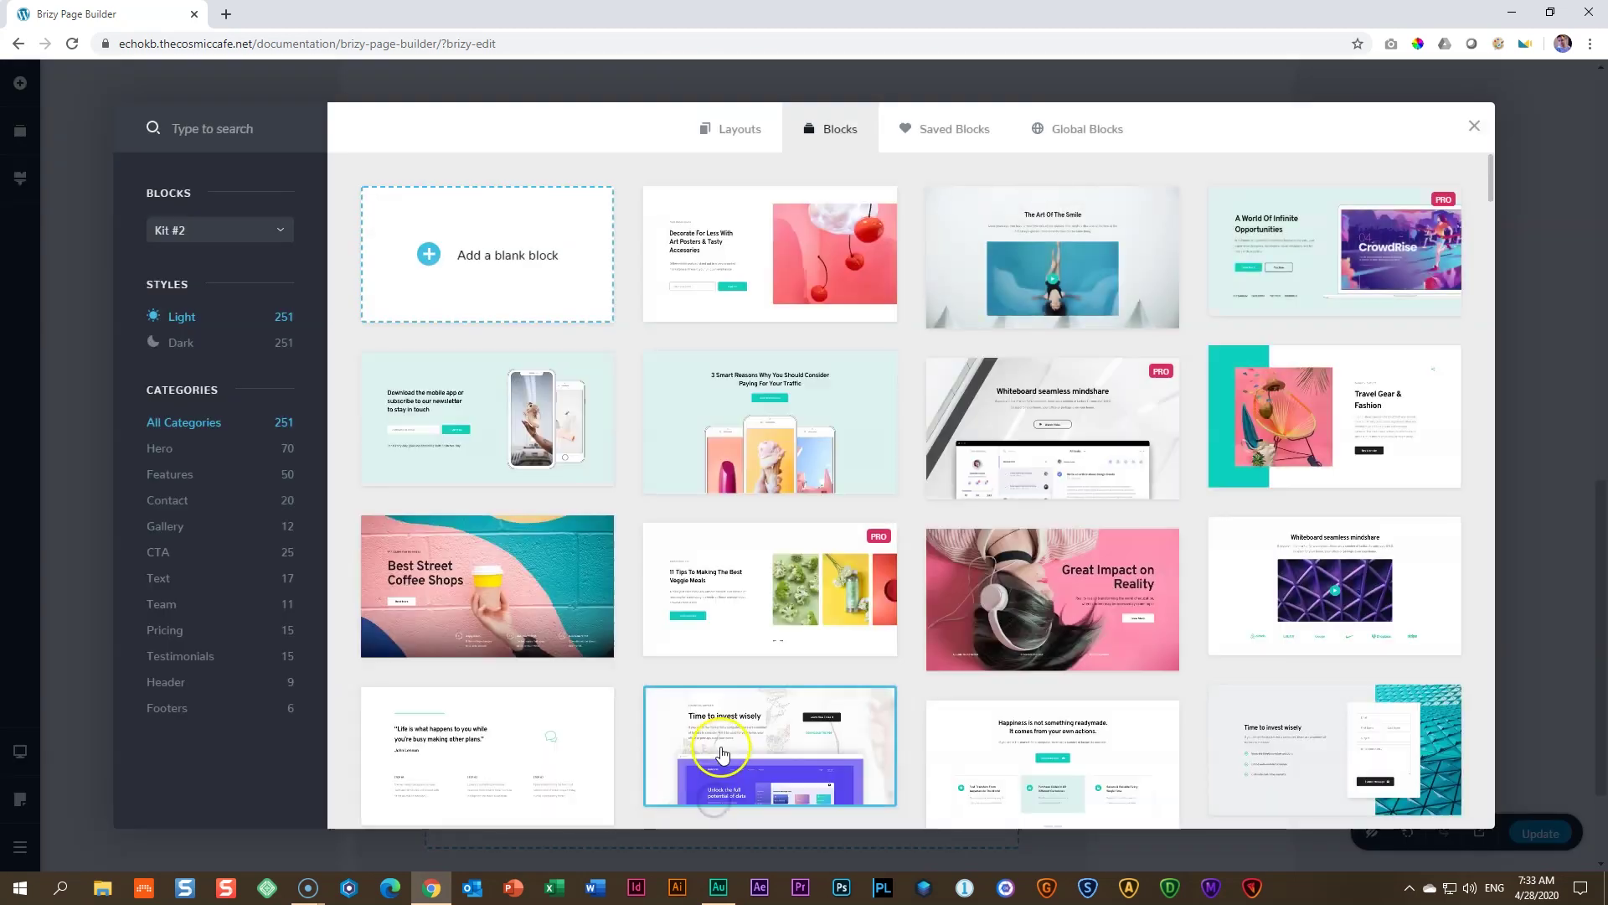
left_click(507, 742)
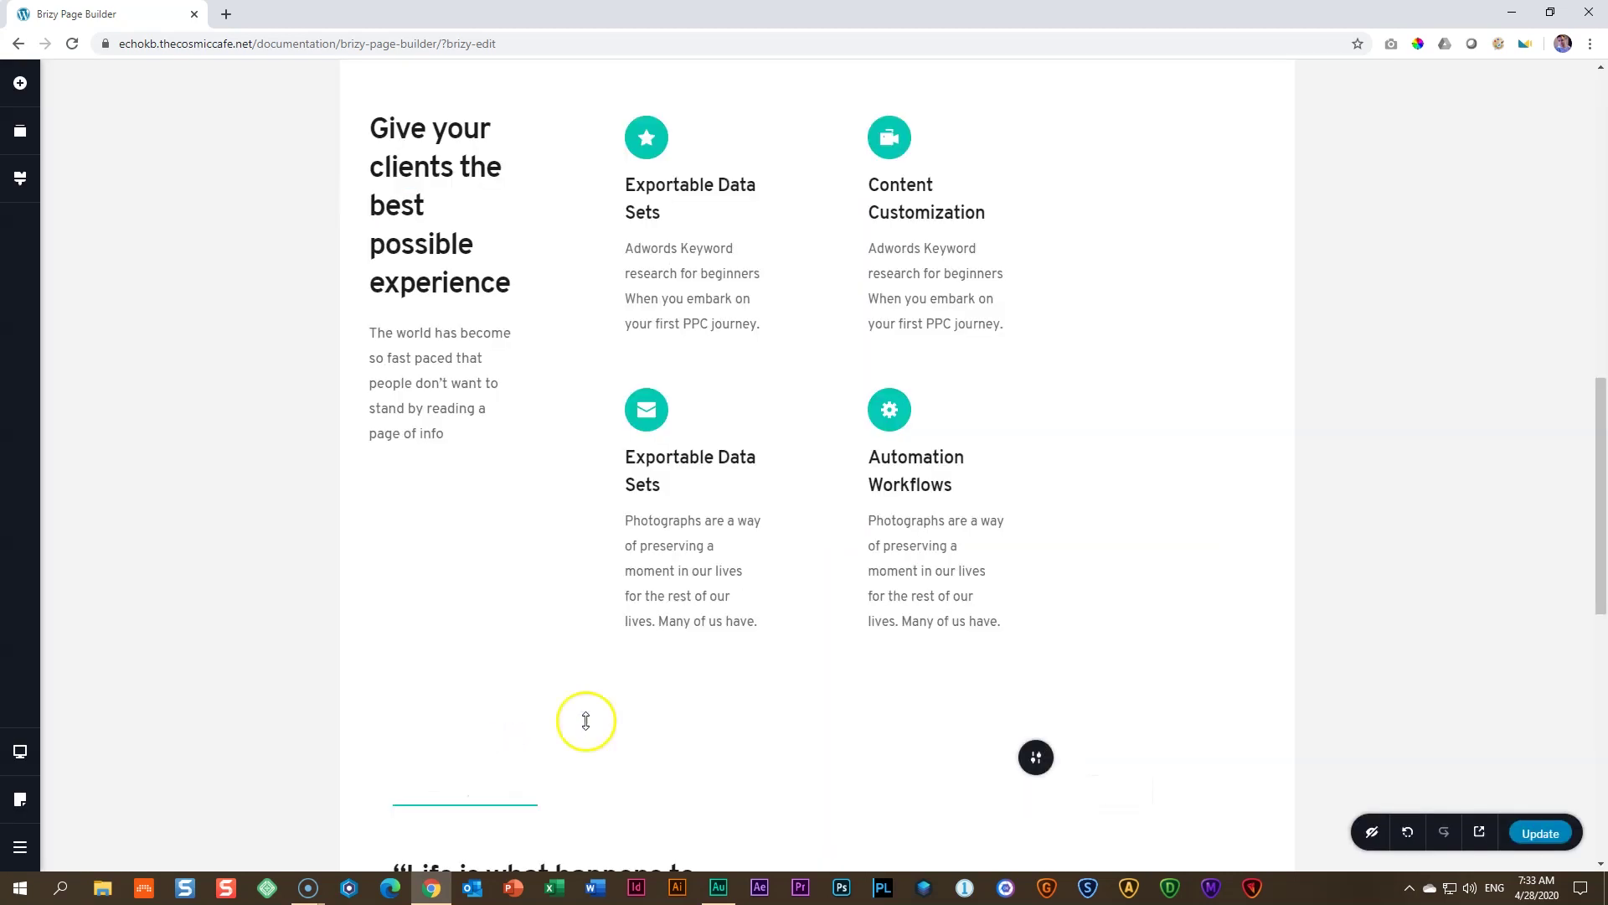
left_click(1531, 840)
left_click(1480, 834)
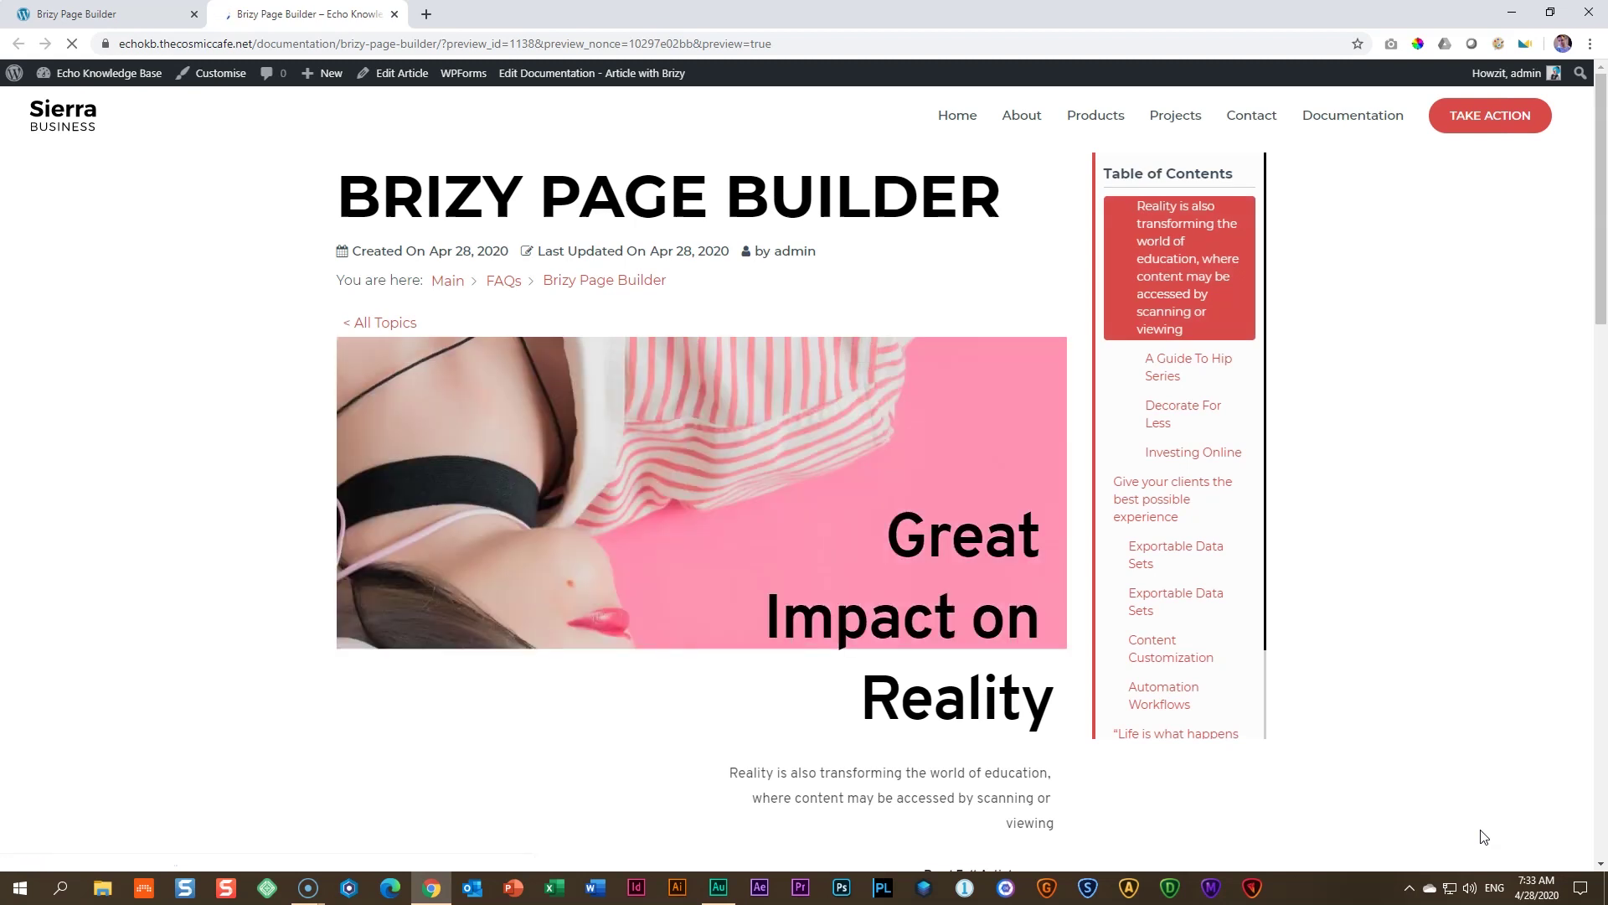
Scroll through the article preview to confirm the table of contents lists every block heading, including the quote.
scroll(1012, 658, "down", 4)
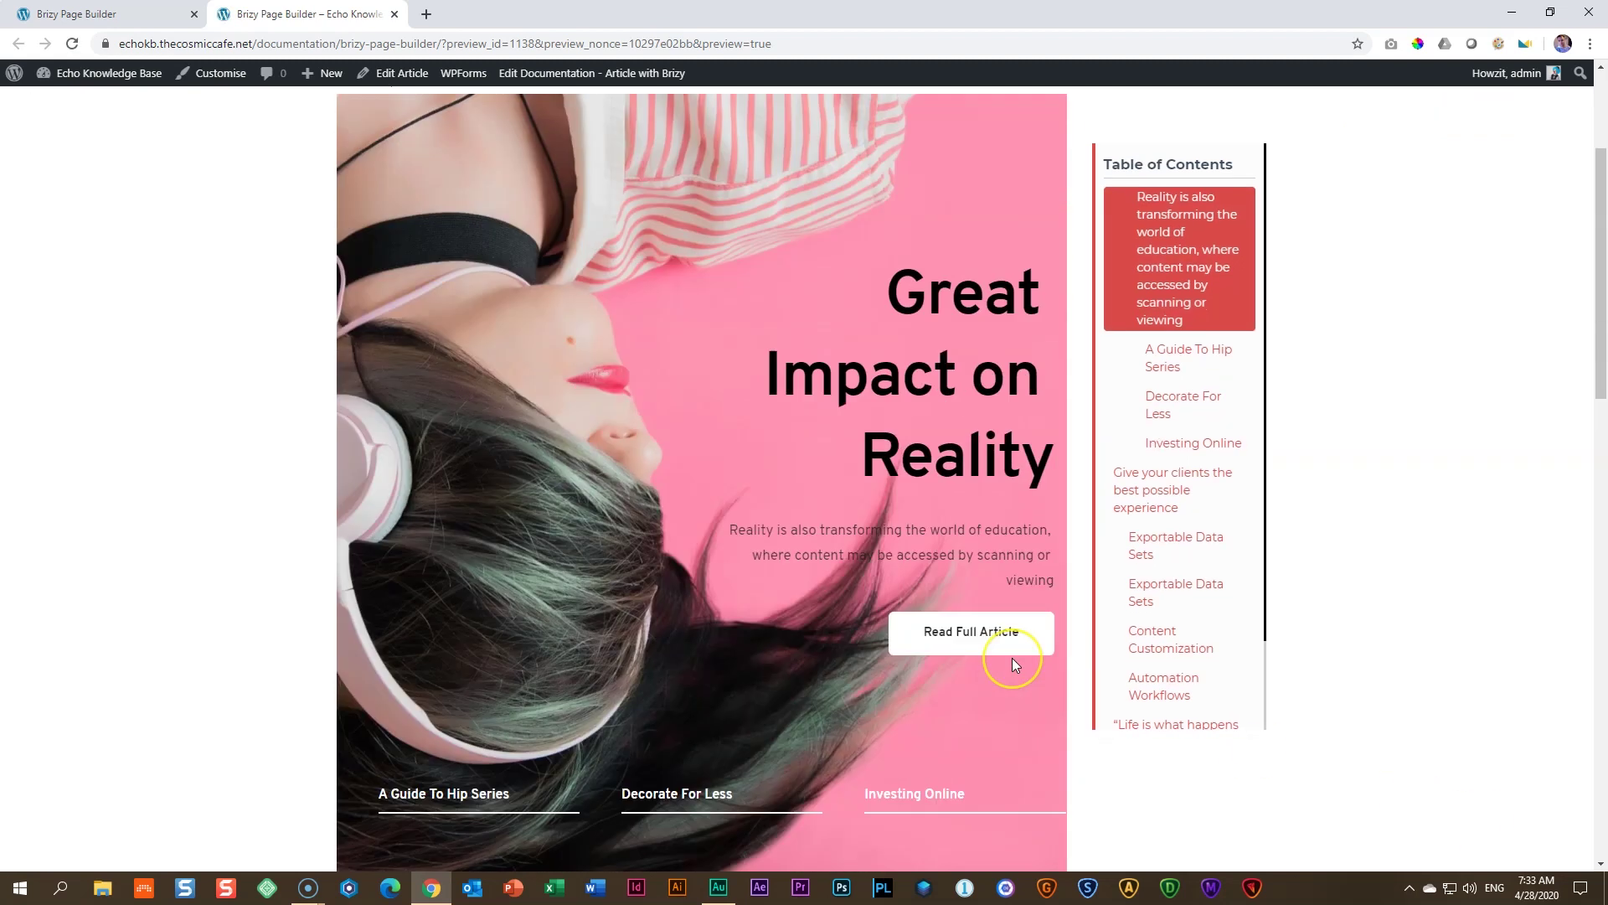
scroll(1013, 661, "down", 8)
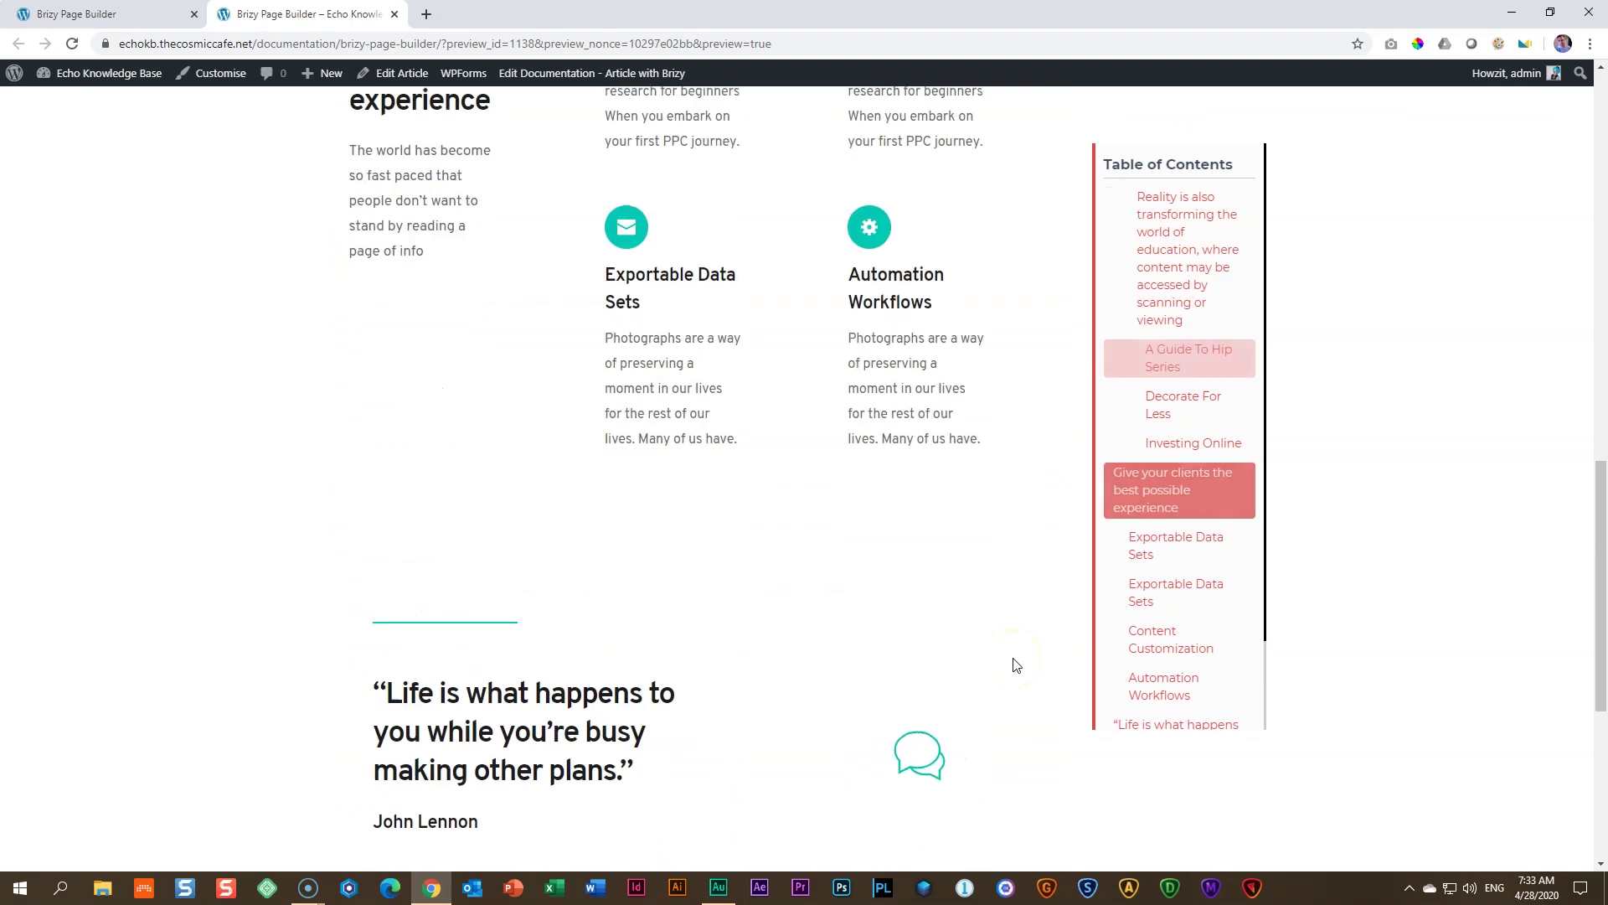
scroll(1013, 664, "up", 5)
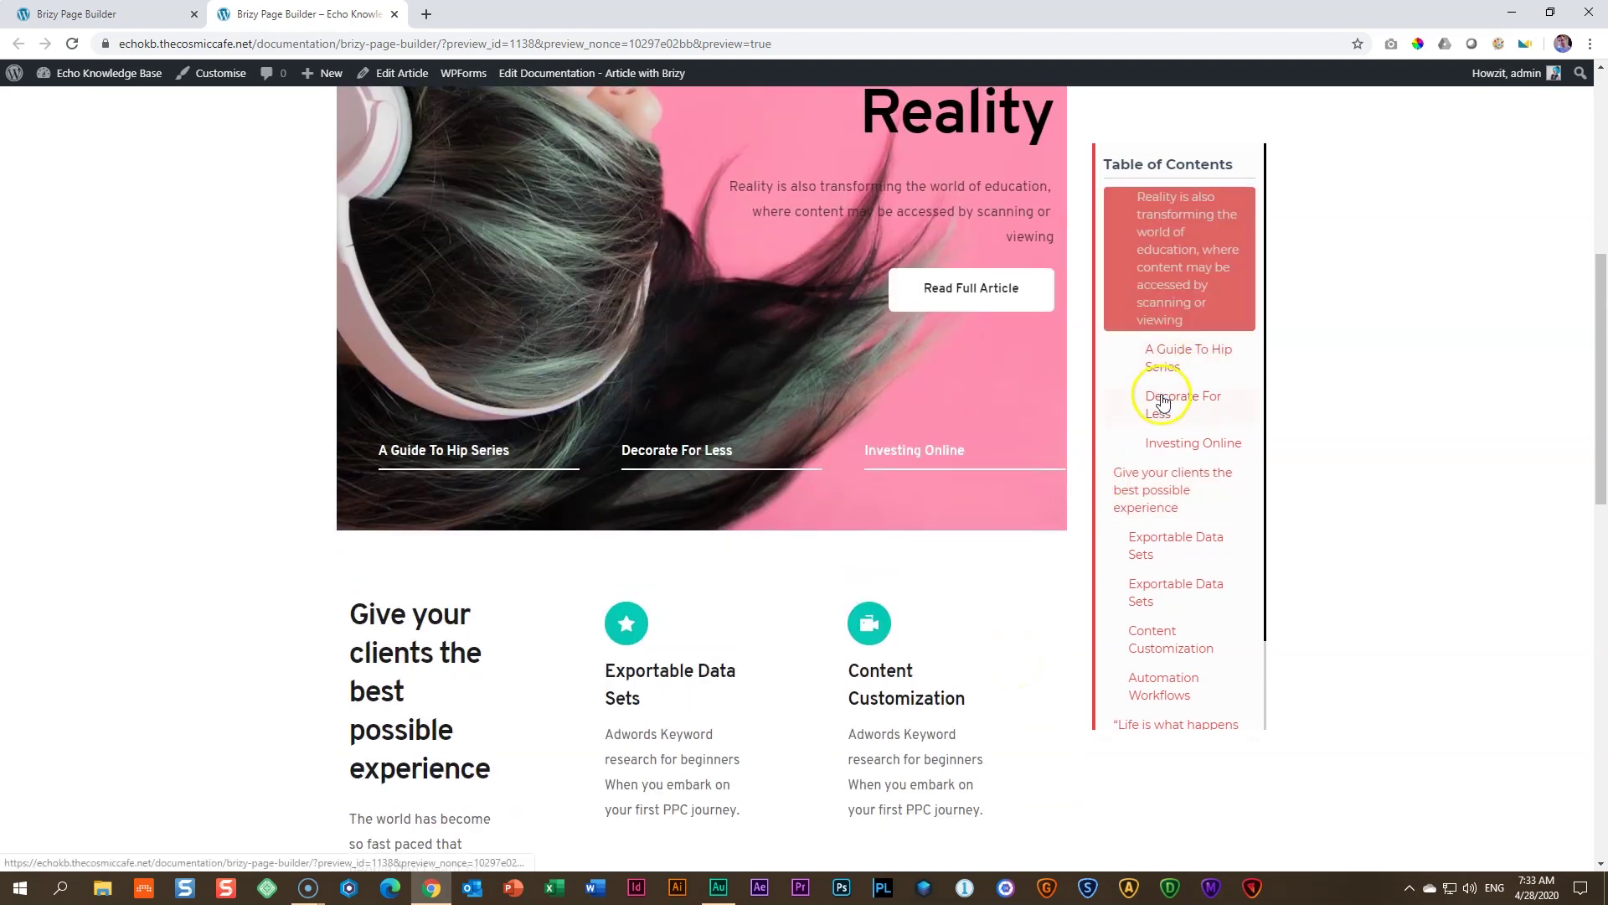
scroll(854, 521, "up", 4)
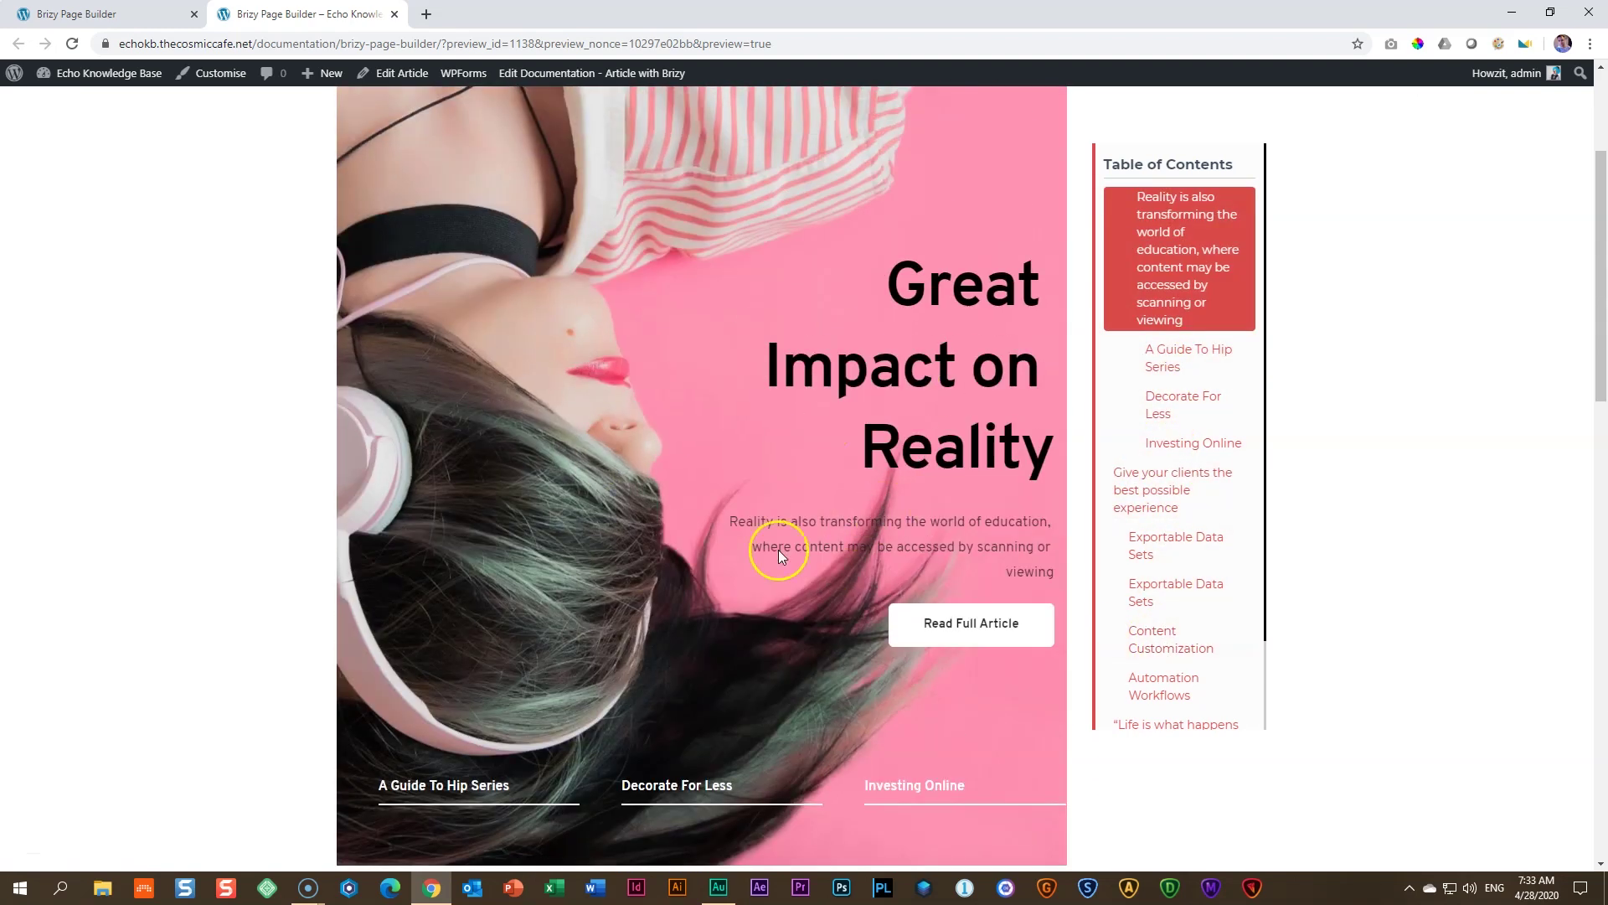
scroll(777, 549, "down", 5)
scroll(813, 531, "down", 4)
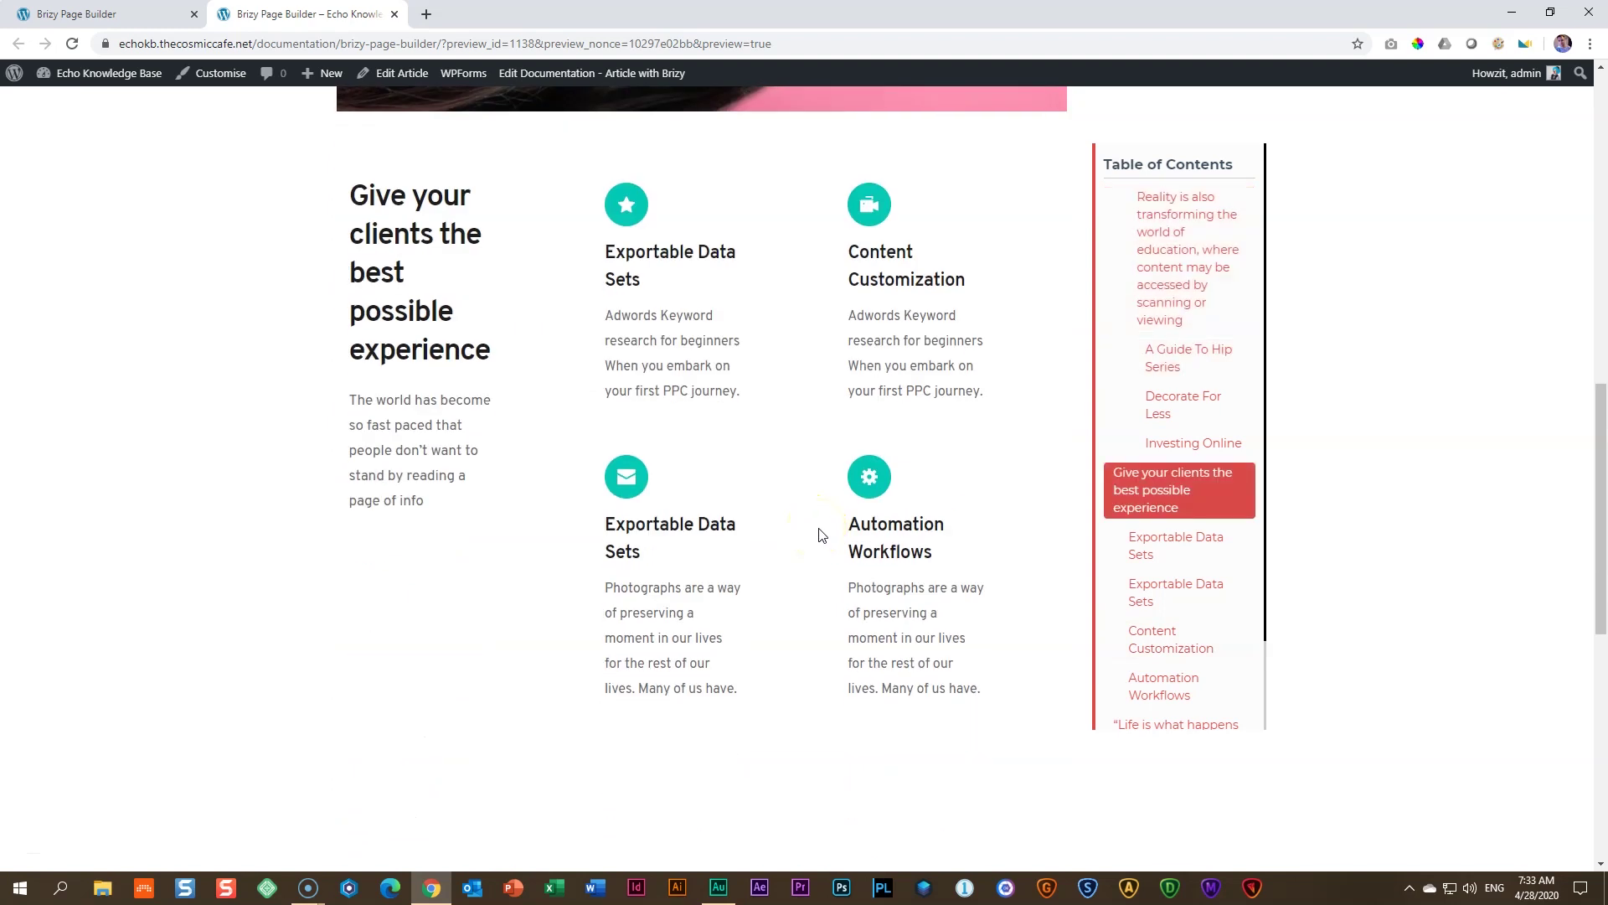
scroll(821, 536, "down", 8)
scroll(823, 538, "up", 13)
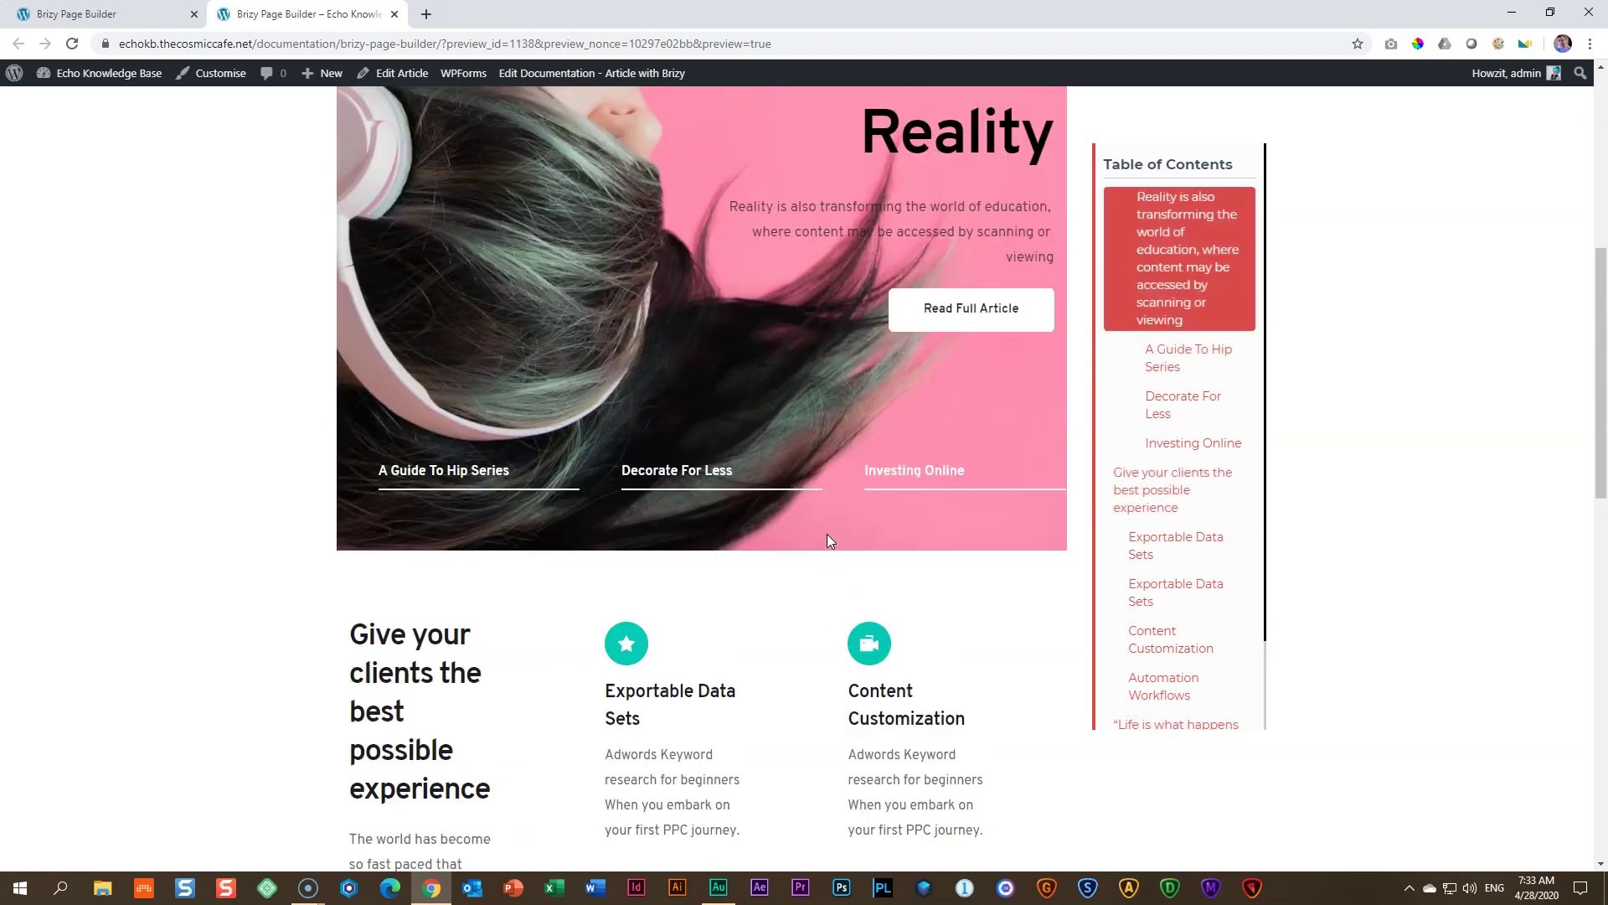
scroll(828, 540, "up", 7)
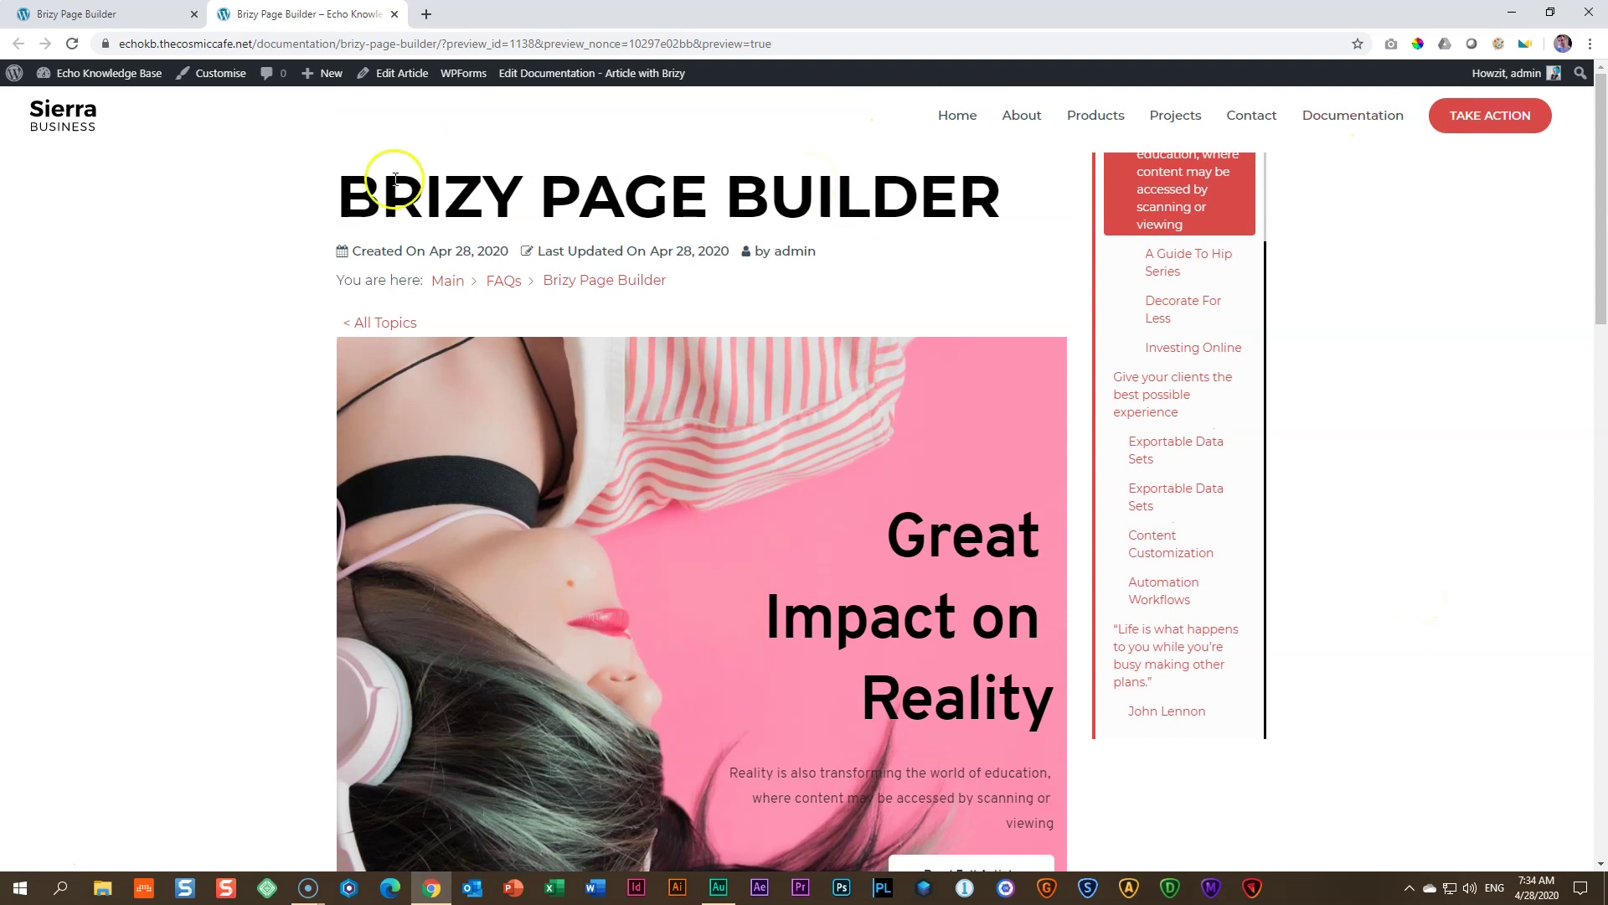
Go back to the Documentation knowledge base and open the Brizy Page Builder article under FAQs.
left_click(446, 282)
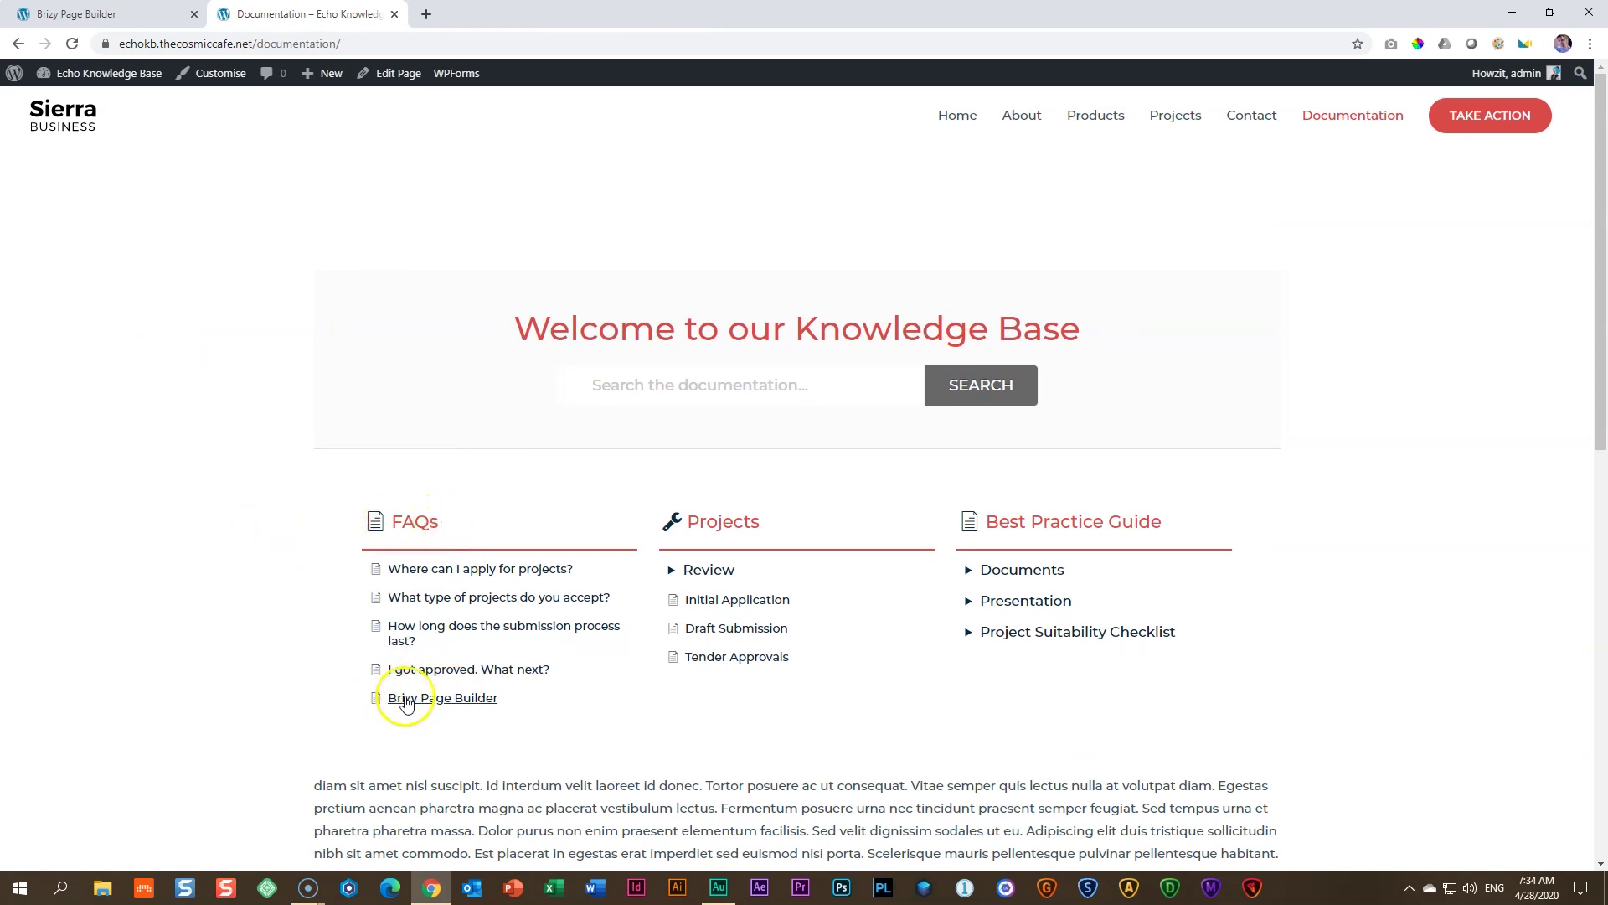
left_click(453, 704)
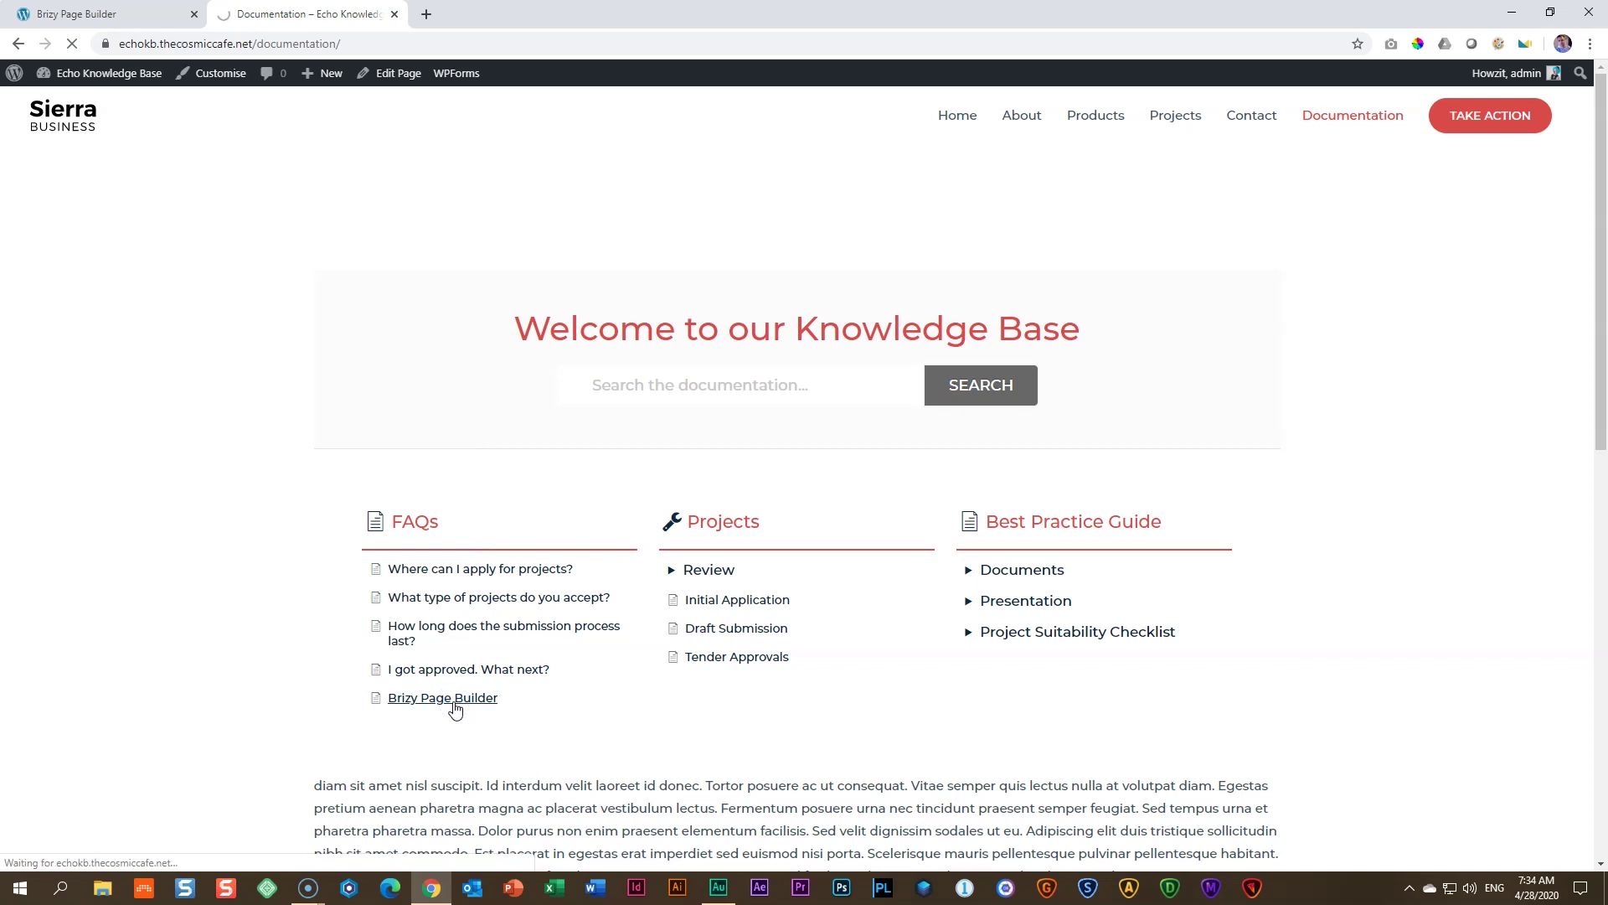